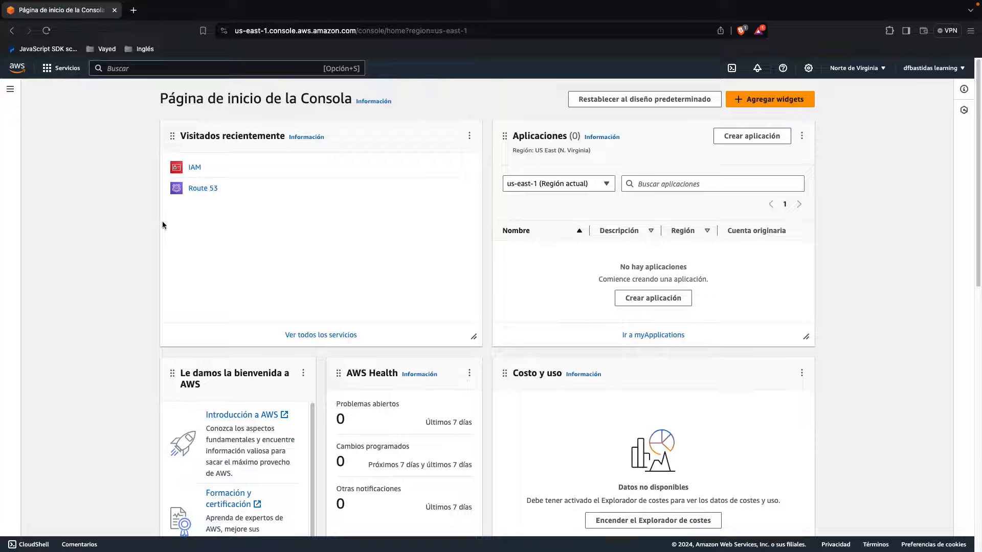
# Open the IAM service and go to its list of users
pyautogui.click(194, 168)
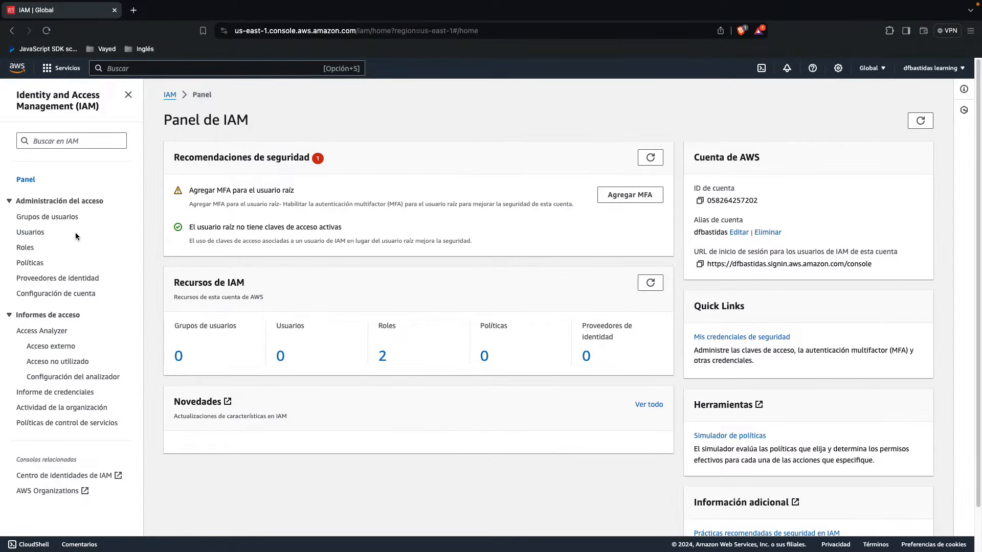
pyautogui.click(31, 232)
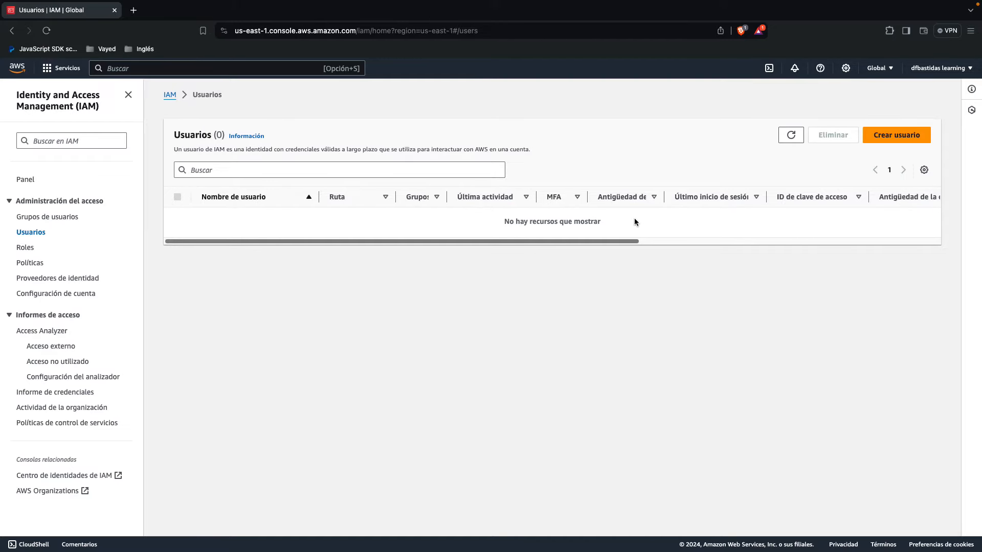
pyautogui.moveTo(603, 241); pyautogui.dragTo(445, 230)
pyautogui.moveTo(528, 224); pyautogui.dragTo(631, 224)
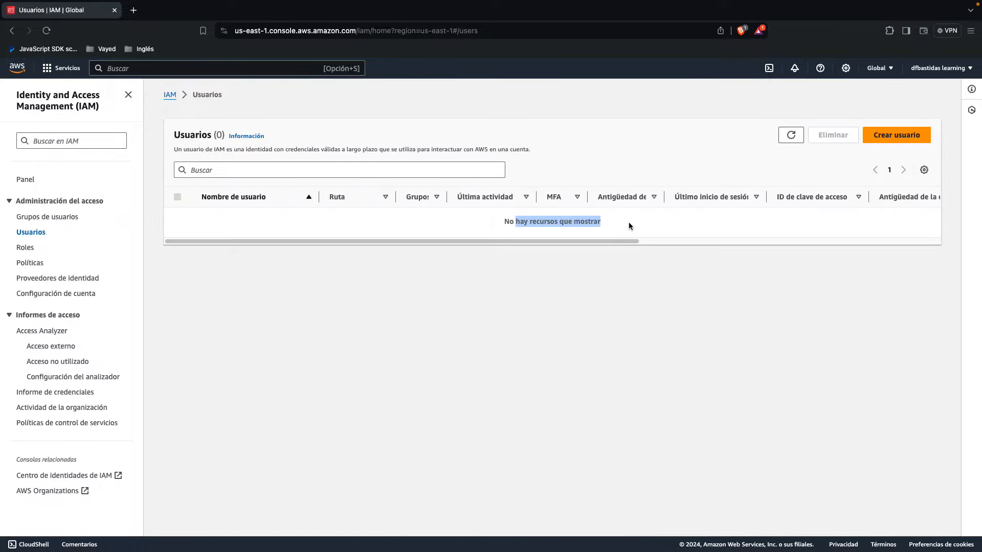
pyautogui.click(629, 224)
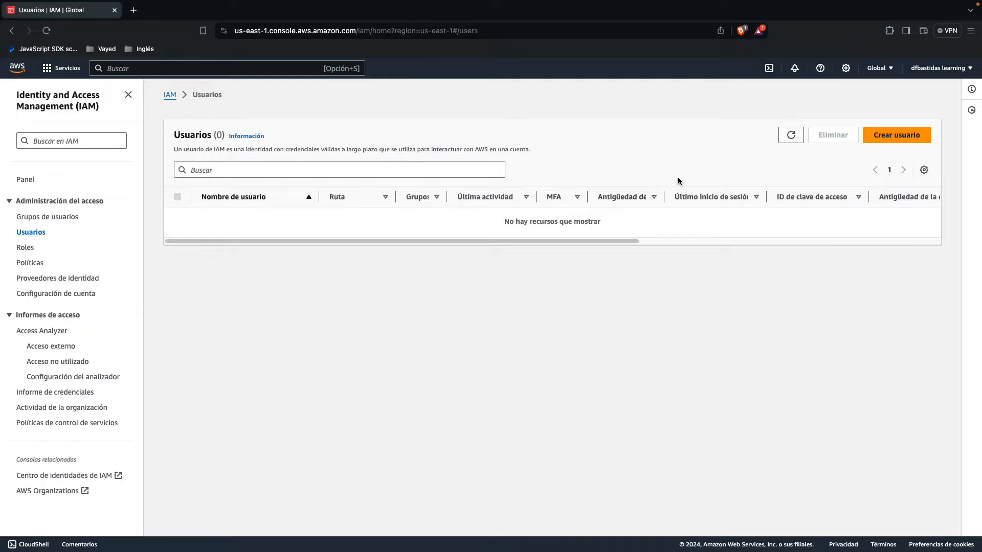
# Start a new user named dev1 with management console access, as an IAM user with an autogenerated password, and continue to the permissions
pyautogui.click(875, 134)
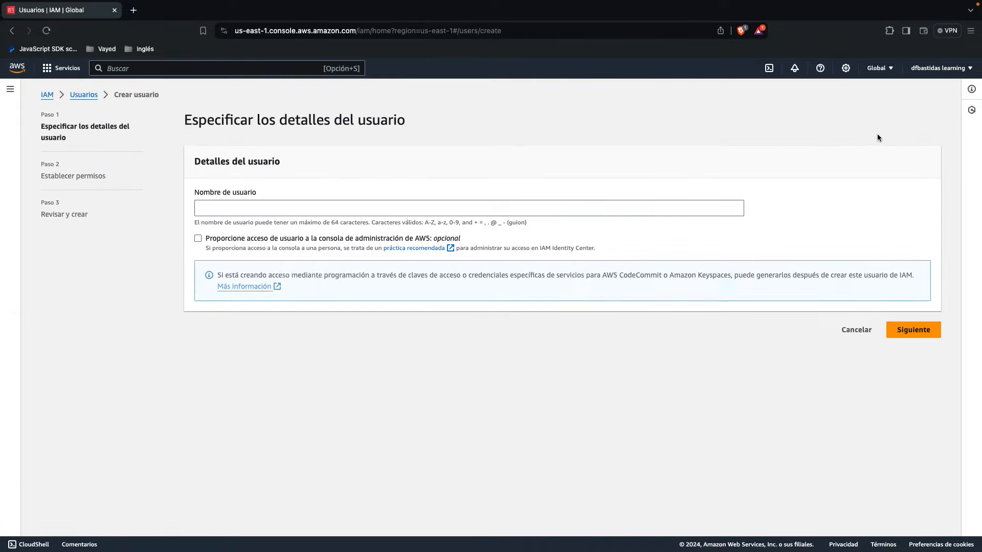
pyautogui.click(388, 205)
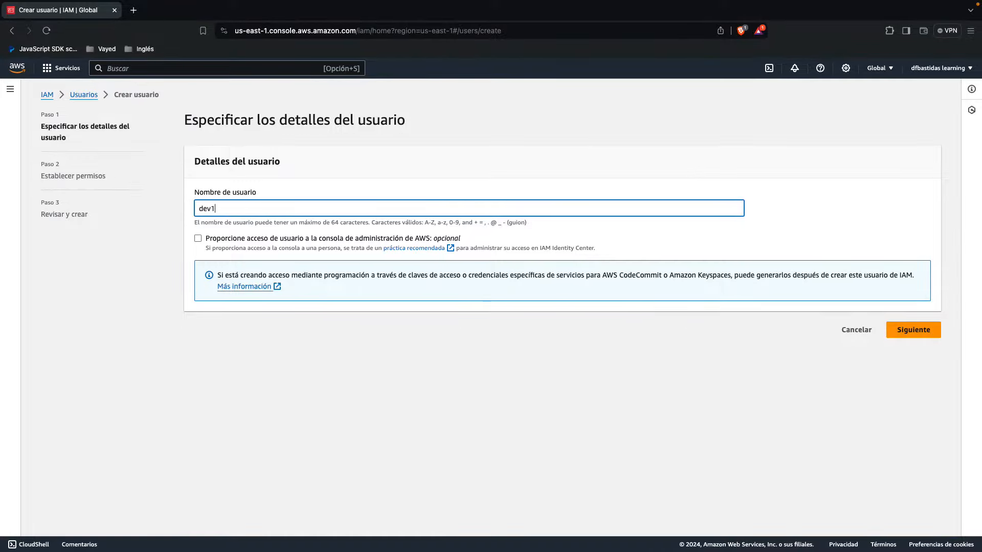
pyautogui.click(260, 241)
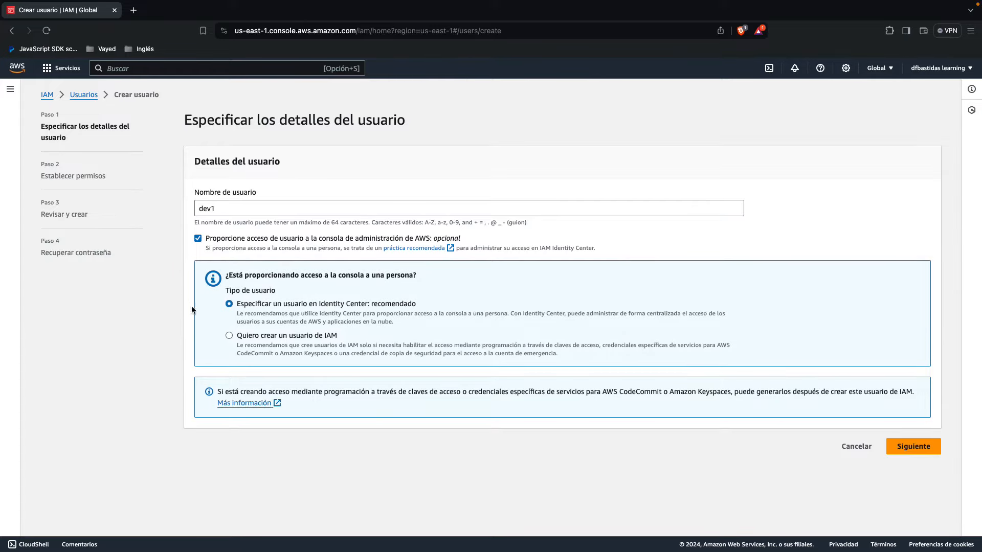
pyautogui.click(269, 336)
pyautogui.scroll(-3, 260, 335)
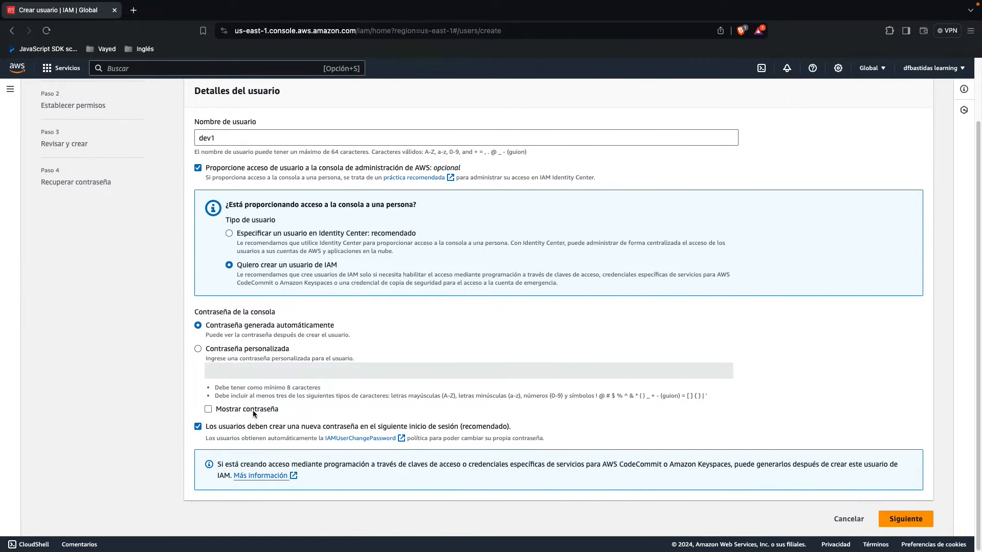
pyautogui.click(218, 410)
pyautogui.click(919, 519)
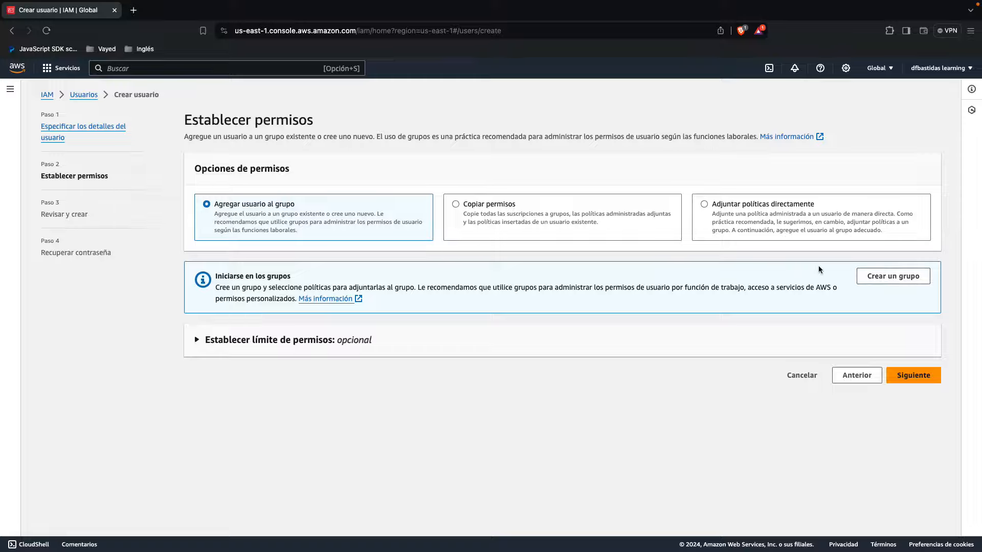
# Attach the AdministratorAccess policy directly to the new user and create the user
pyautogui.click(752, 209)
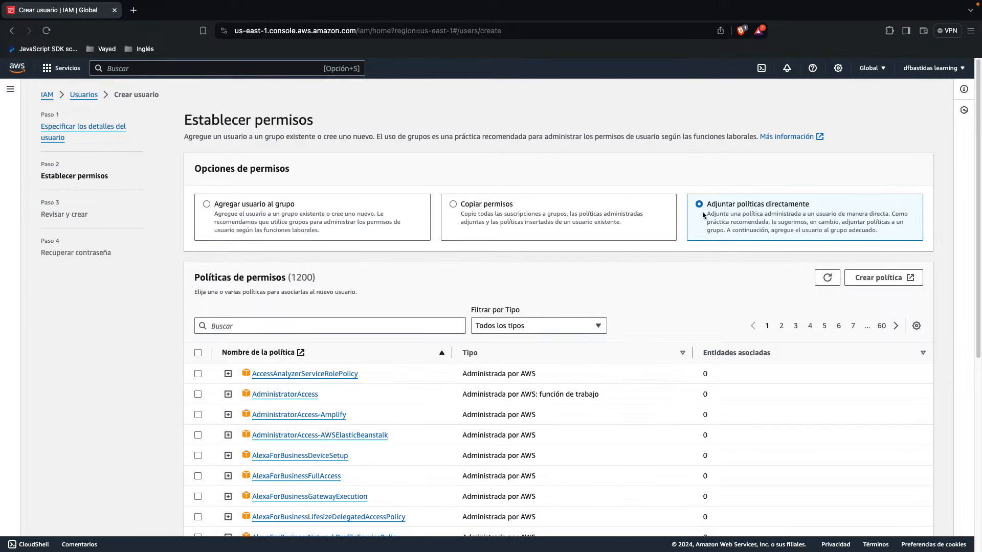
pyautogui.scroll(-1, 186, 233)
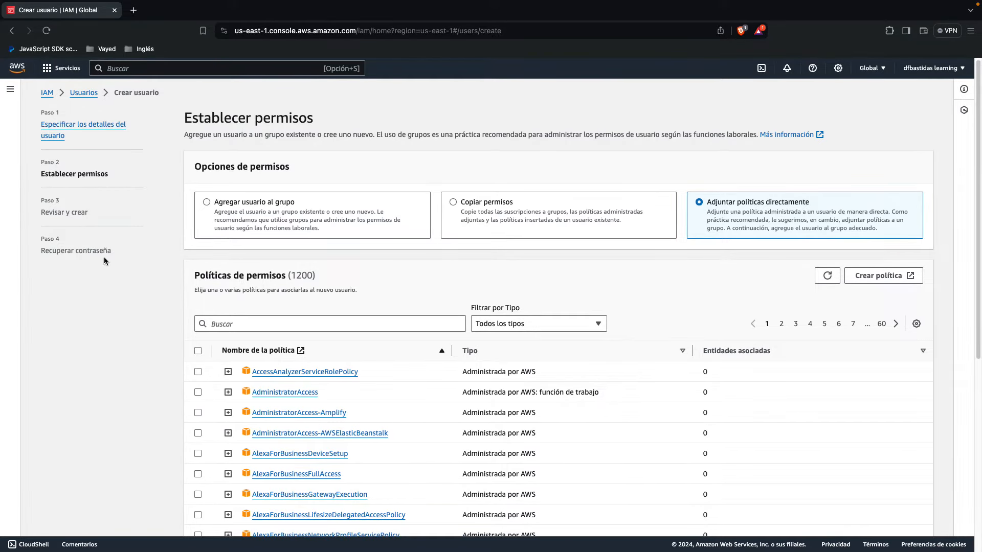
pyautogui.click(195, 394)
pyautogui.scroll(-1, 166, 396)
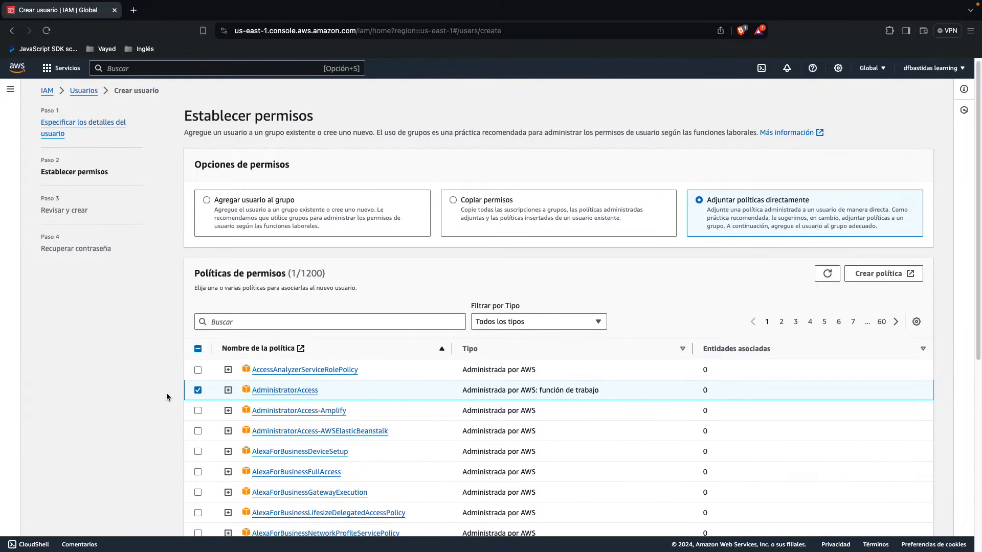
pyautogui.scroll(-5, 167, 392)
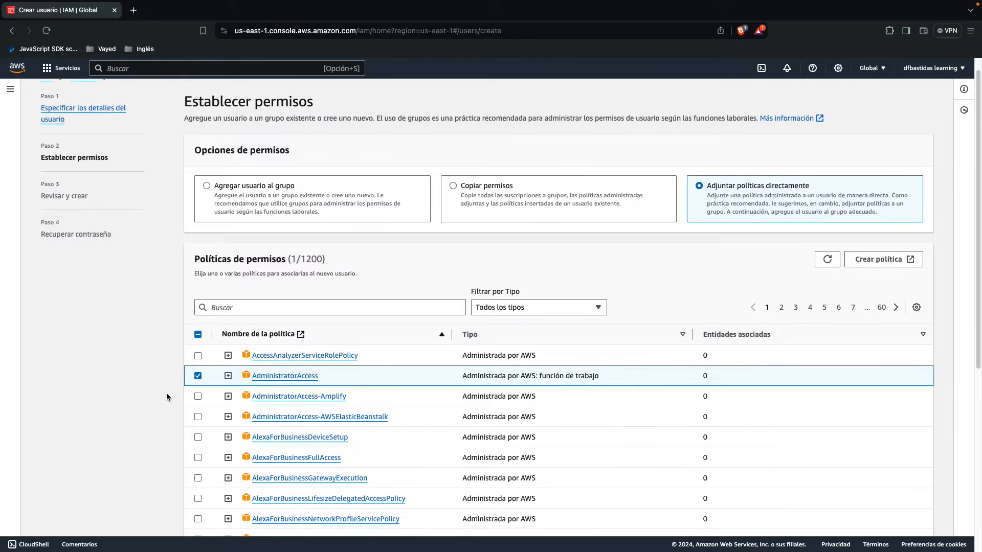
pyautogui.scroll(6, 163, 392)
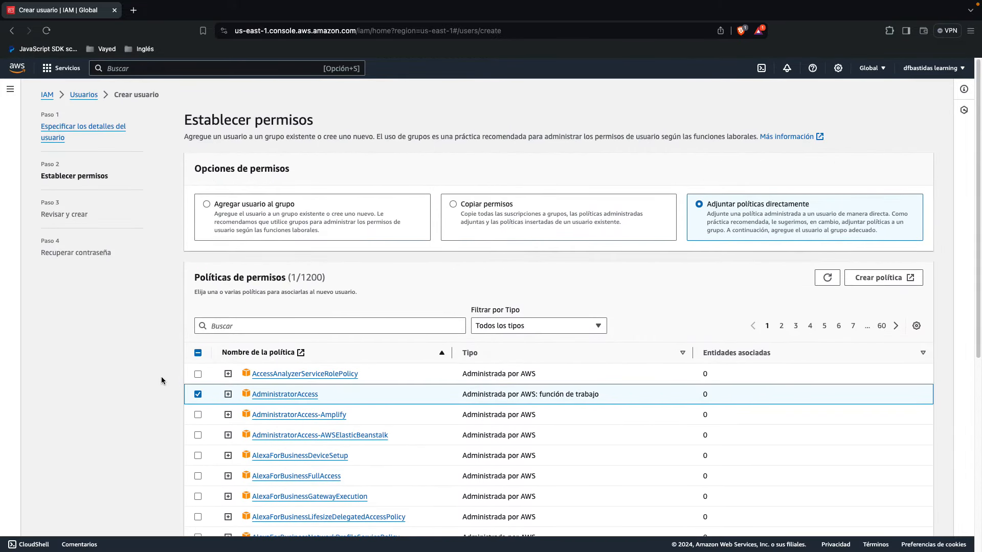
pyautogui.scroll(-7, 160, 377)
pyautogui.scroll(-1, 164, 384)
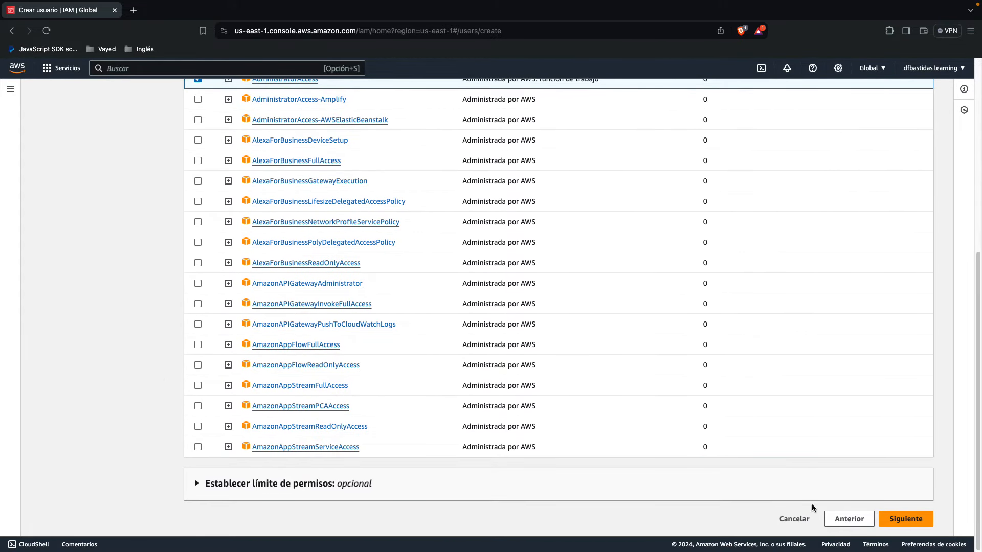
pyautogui.click(896, 521)
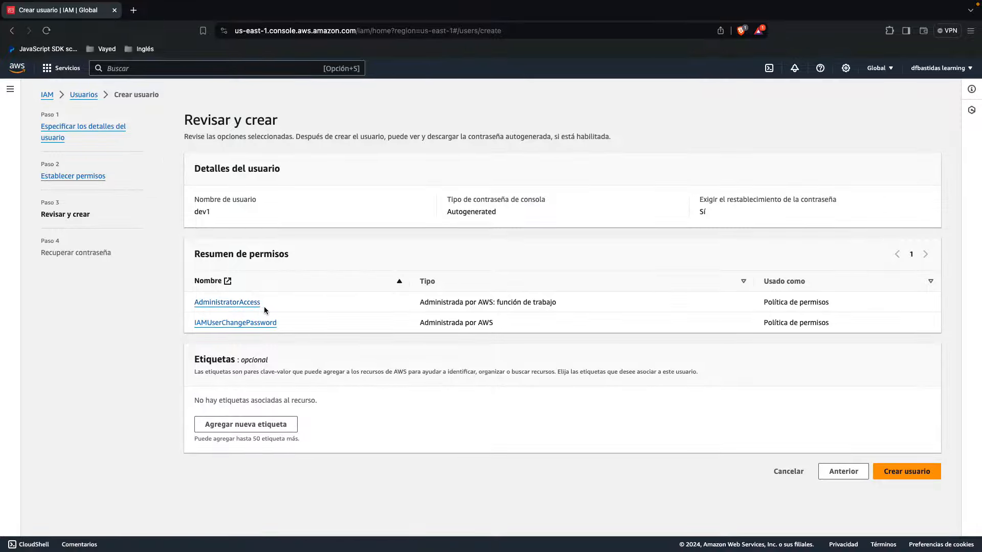
pyautogui.click(902, 471)
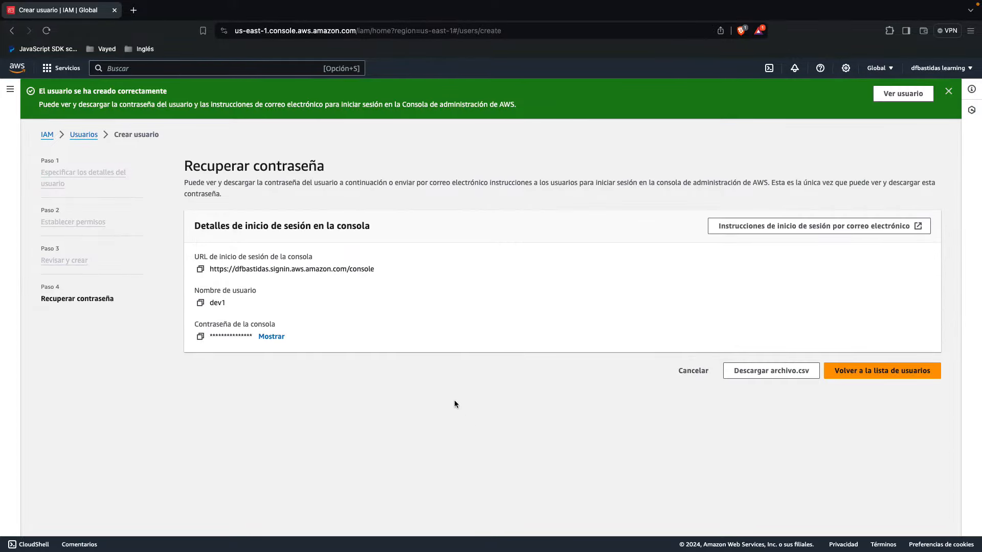
# Copy the new user's console sign-in URL and open it in a private browser window
pyautogui.click(200, 270)
pyautogui.press('super+shift+n')
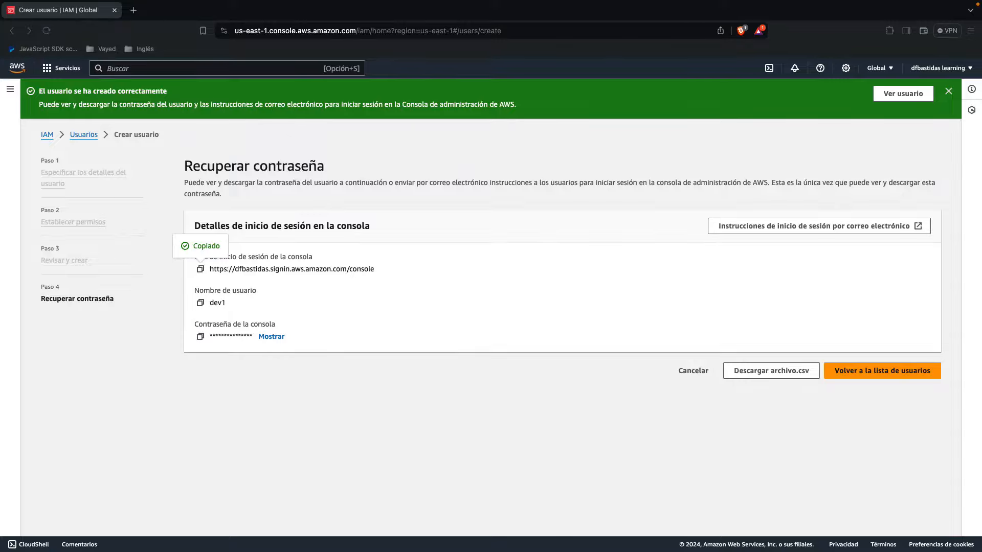
pyautogui.hotkey('ctrl', 'Up')
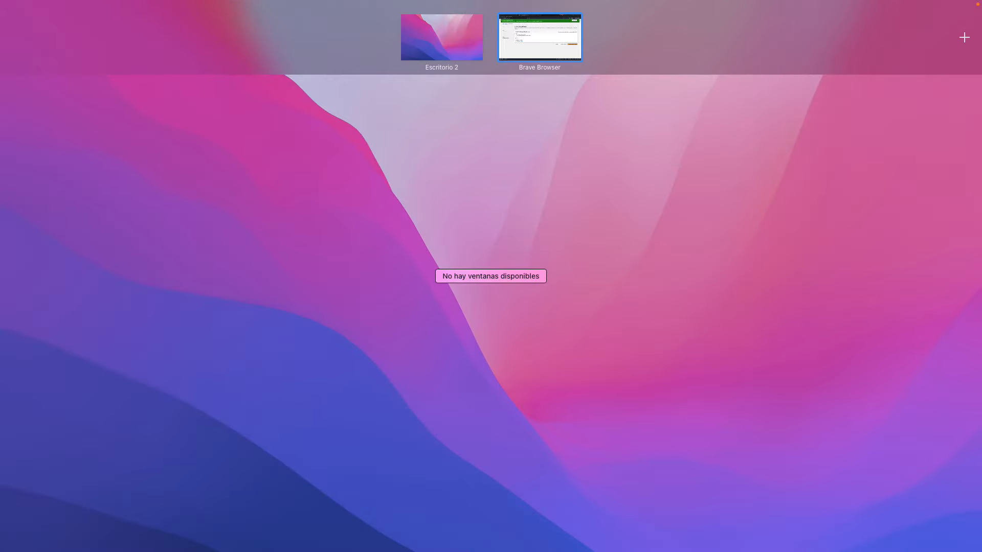
pyautogui.moveTo(281, 4); pyautogui.dragTo(654, 21)
pyautogui.press('Escape')
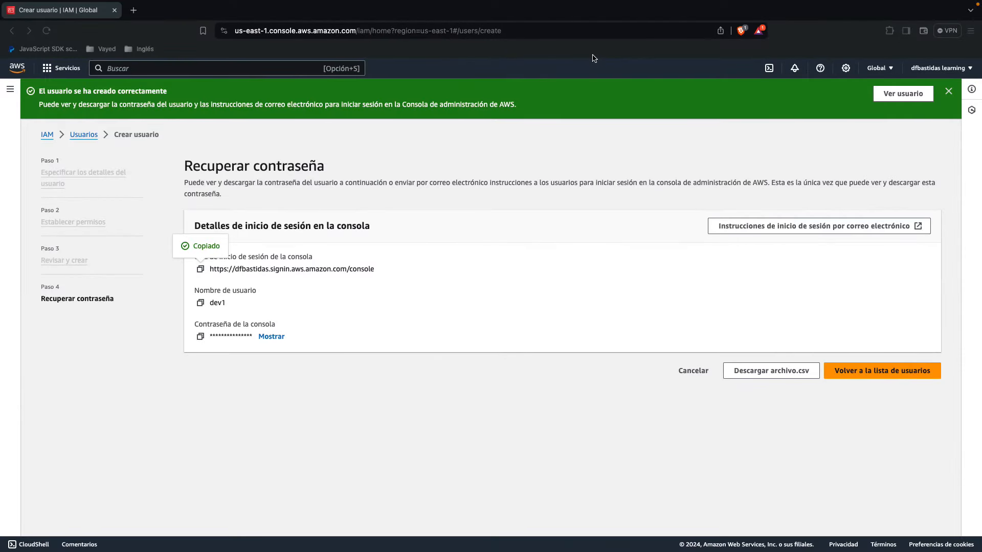
pyautogui.hotkey('ctrl', 'Right')
pyautogui.click(489, 31)
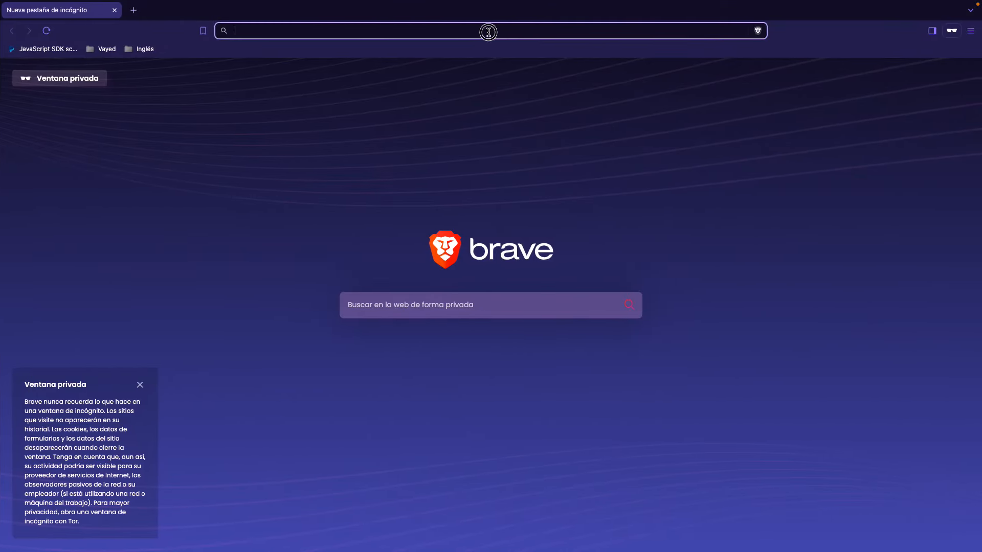
pyautogui.press('super+v')
pyautogui.press('Return')
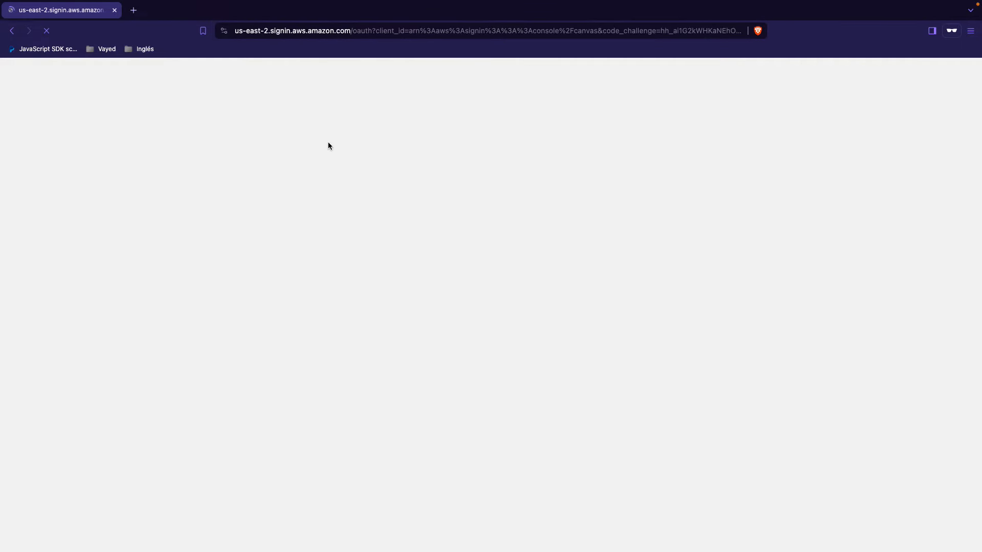
# Copy the new user's console password and try to sign in with it in the private window as IAM user dev
pyautogui.hotkey('ctrl', 'Left')
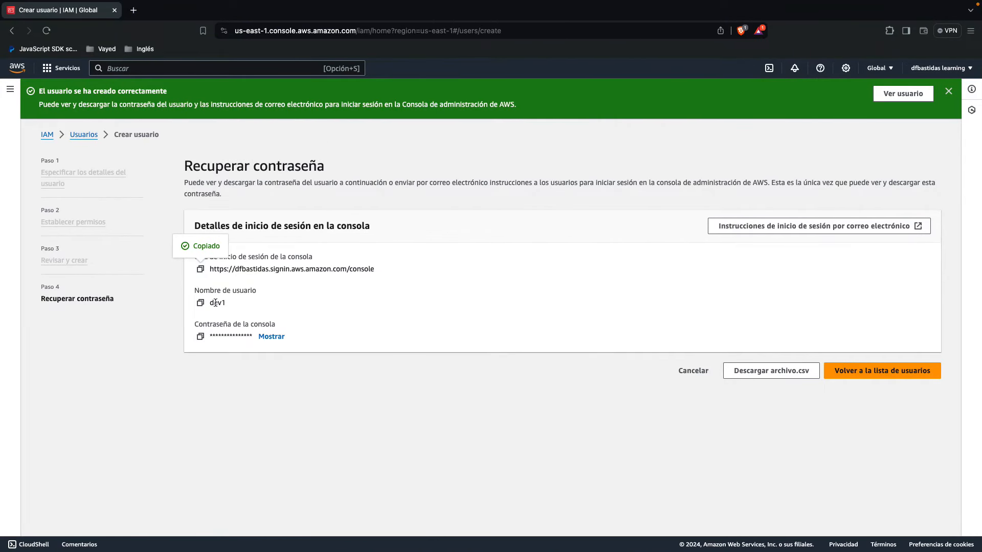
pyautogui.click(200, 336)
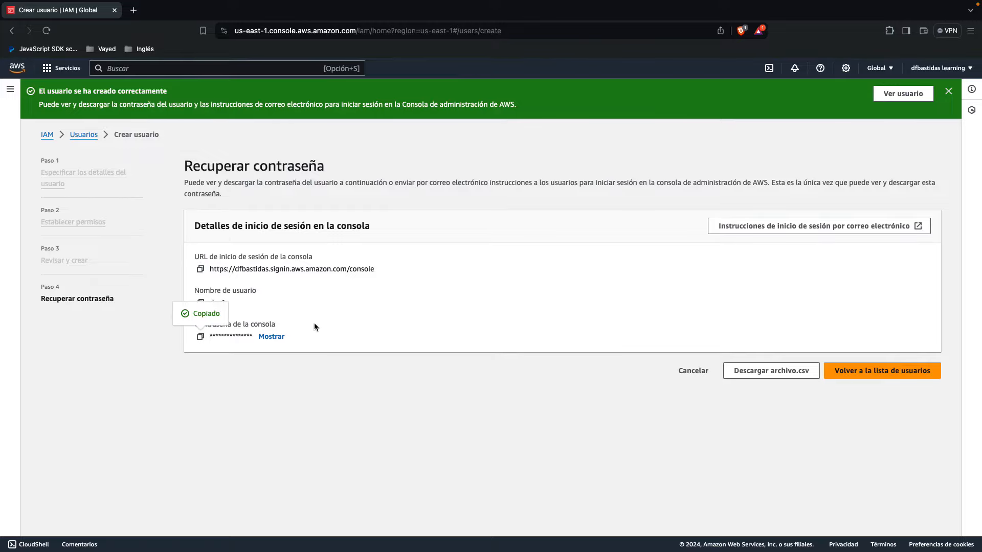
pyautogui.hotkey('ctrl', 'Right')
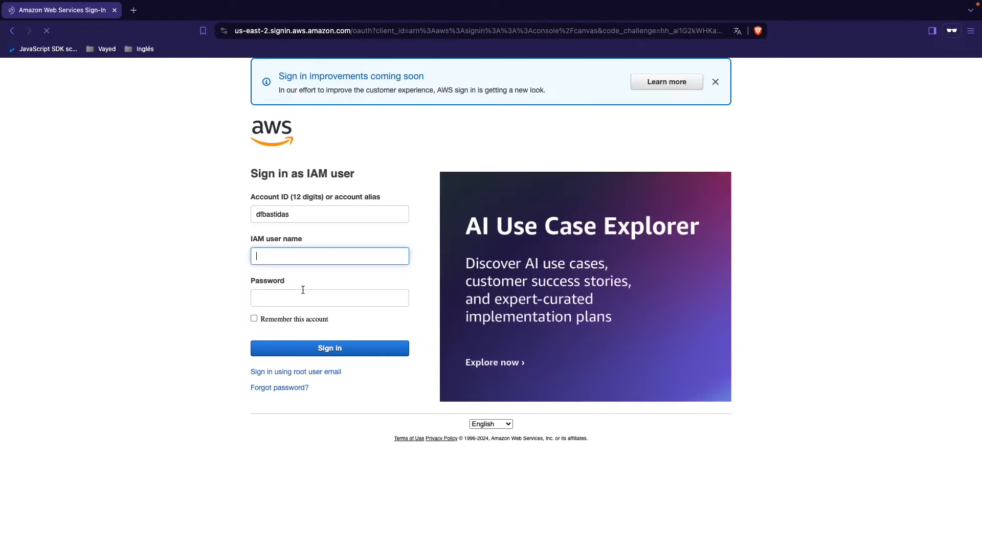
pyautogui.write('dev')
pyautogui.click(285, 299)
pyautogui.hotkey('ctrl', 'v')
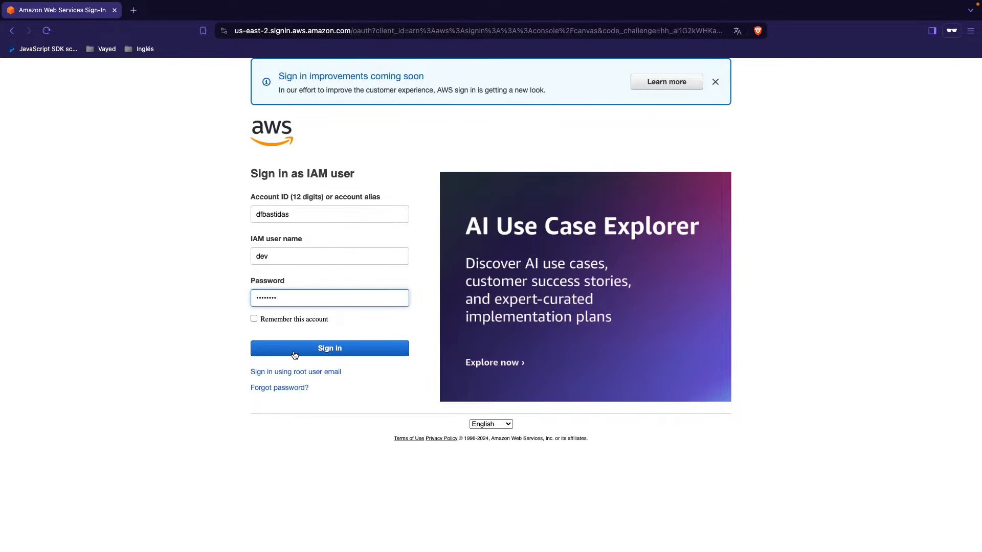
pyautogui.click(292, 354)
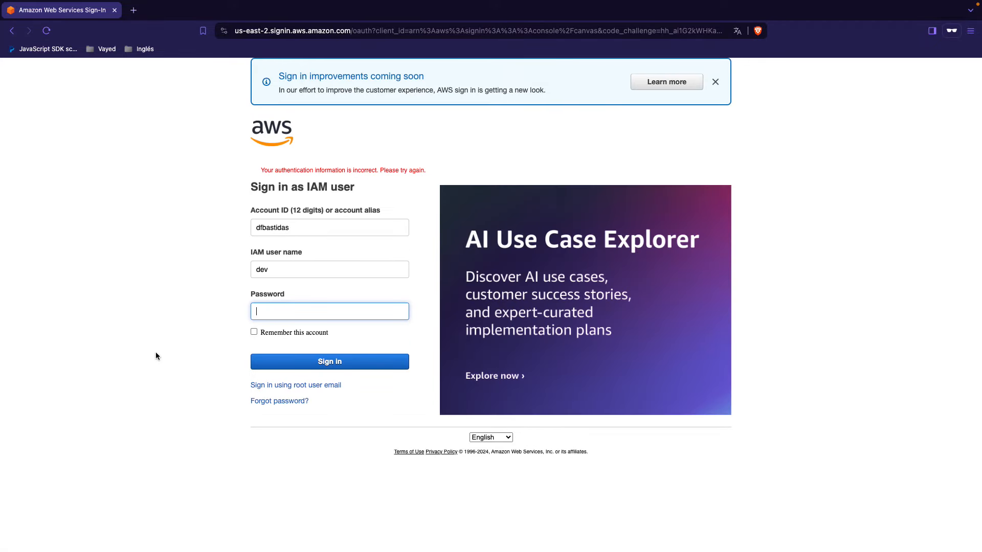
# Correct the IAM user name to dev1, enter the copied console password again and sign in
pyautogui.click(275, 271)
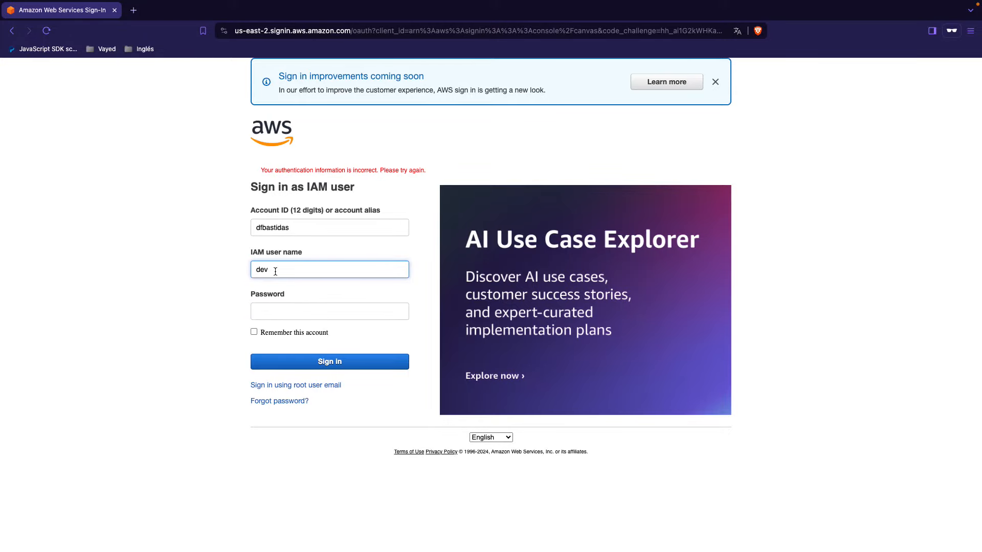
pyautogui.write('1')
pyautogui.click(290, 312)
pyautogui.hotkey('ctrl', 'v')
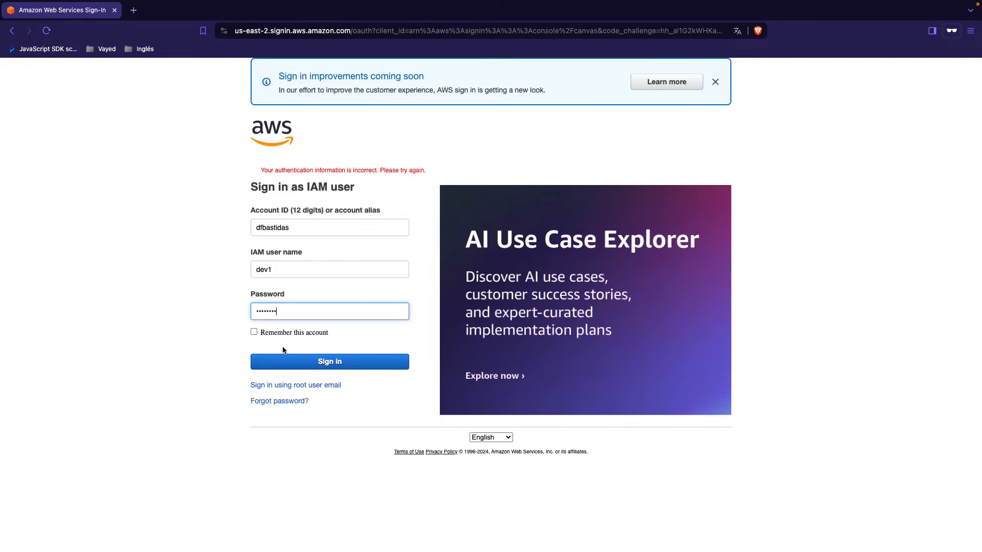
pyautogui.click(287, 360)
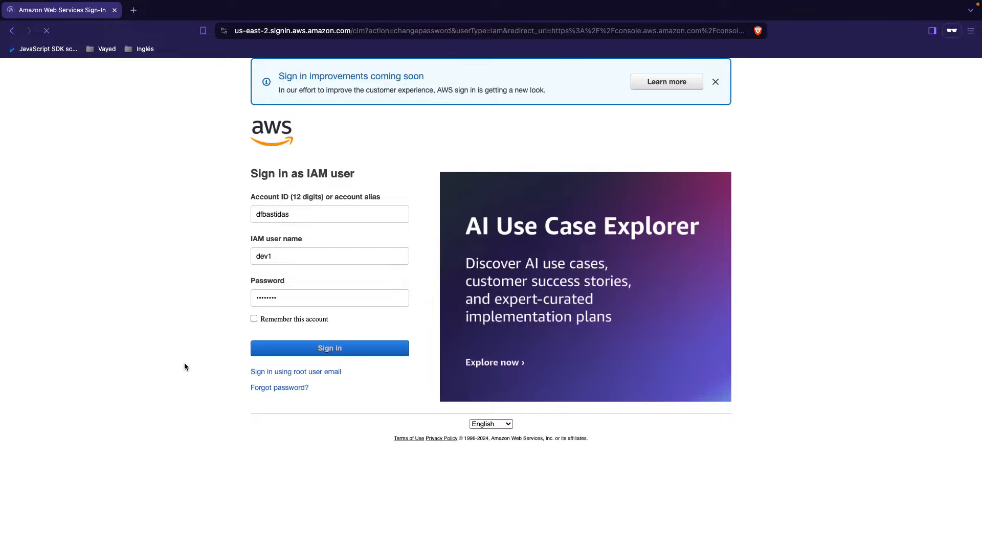
# Enter the old password, enter the new account password twice and confirm the password change
pyautogui.click(429, 163)
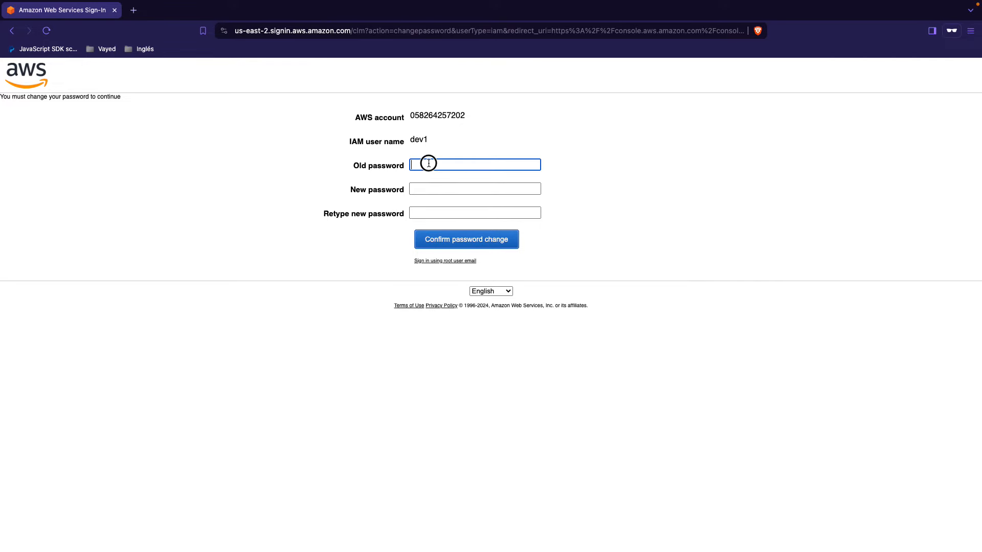
pyautogui.press('super+v')
pyautogui.click(429, 188)
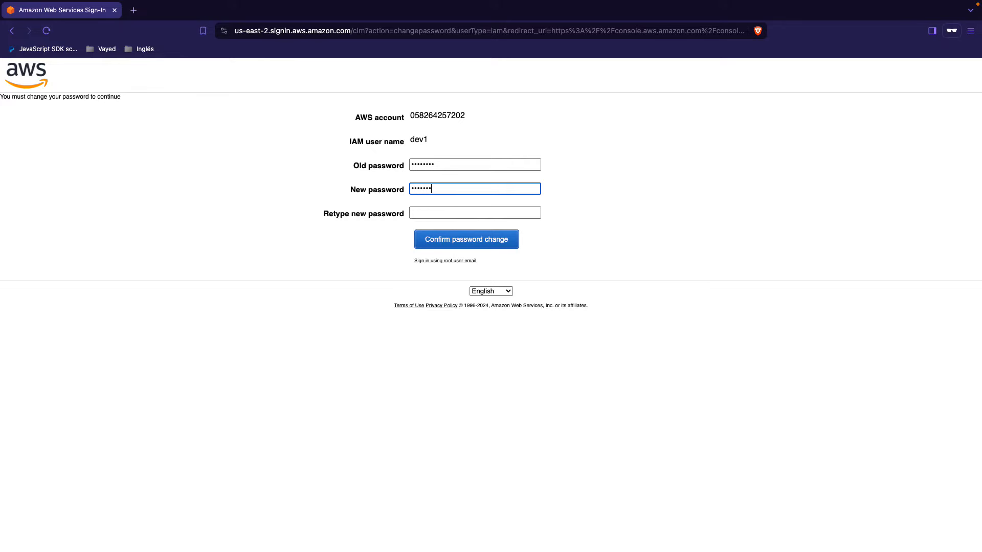
pyautogui.press('Tab')
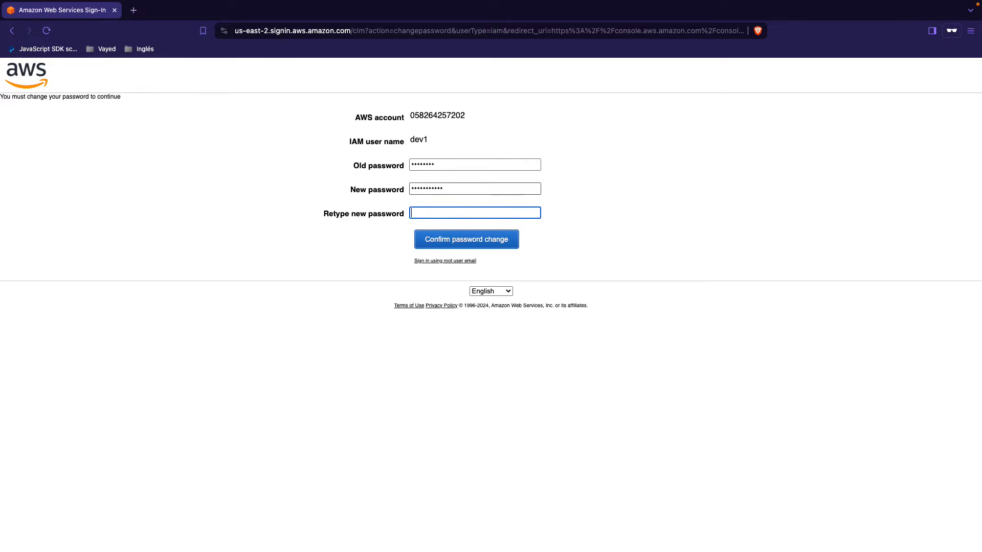
pyautogui.write('•••')
pyautogui.click(450, 242)
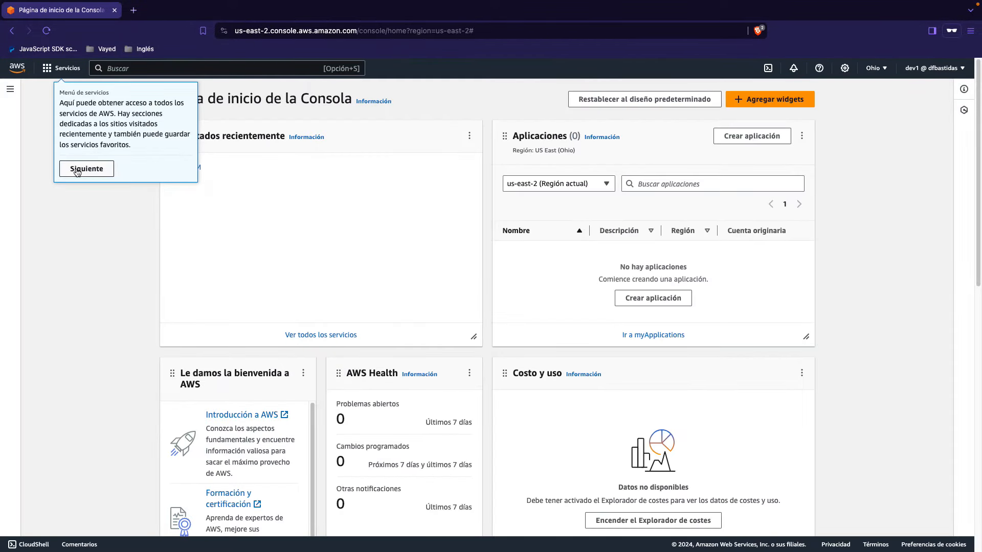
# Go through the console's introductory feature tips and dismiss the user notifications tip
pyautogui.click(81, 168)
pyautogui.click(123, 157)
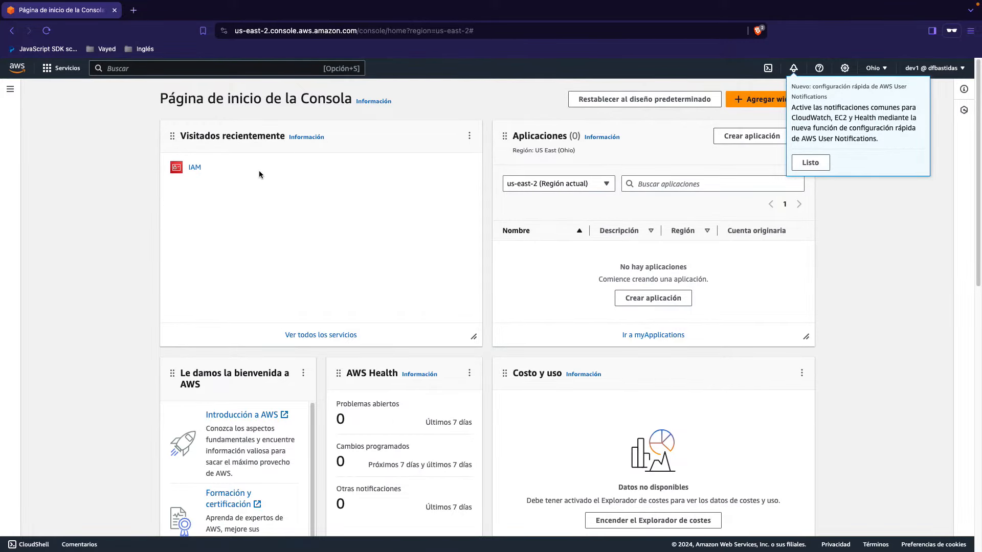
pyautogui.click(810, 163)
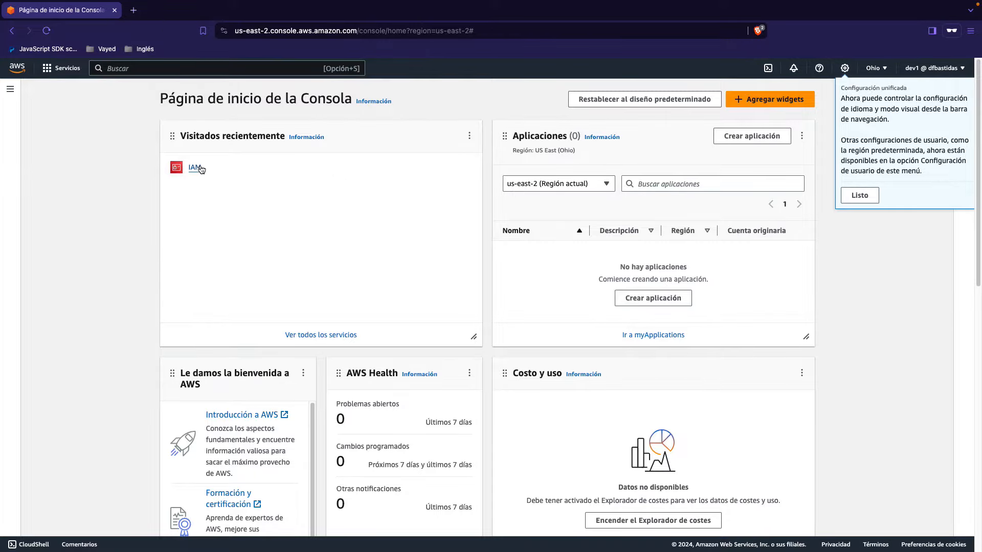
# Open IAM as dev1 and look through its user groups, users, roles and policies pages
pyautogui.click(195, 168)
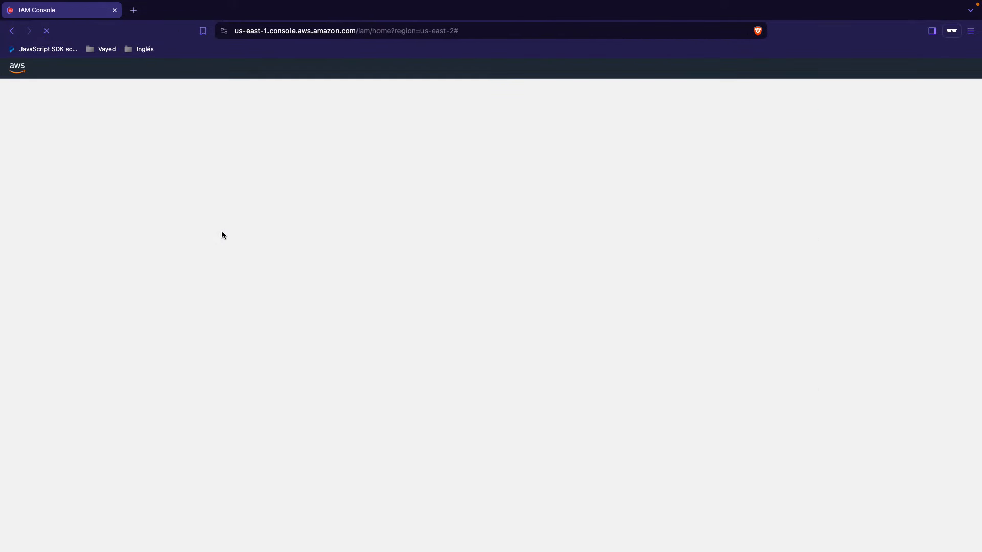
pyautogui.scroll(-3, 240, 230)
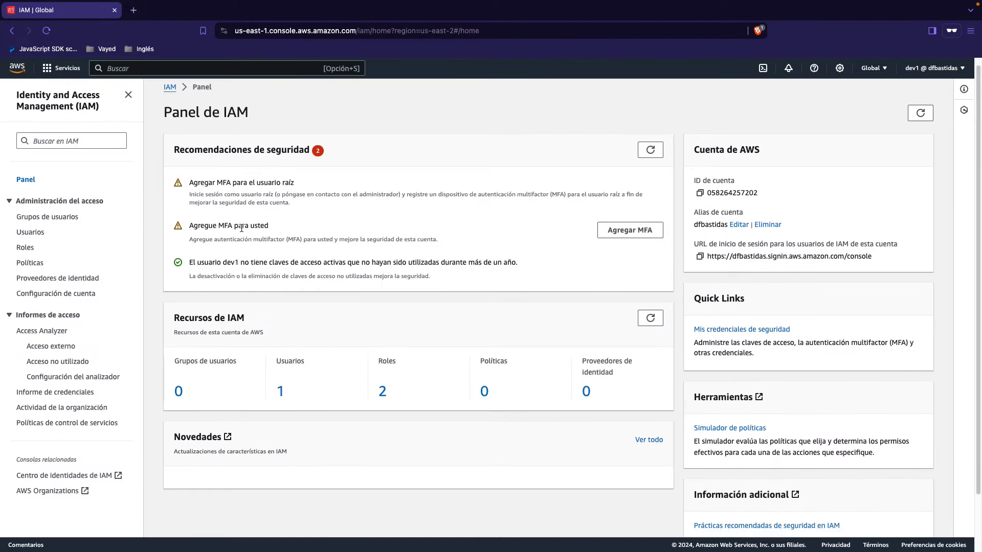
pyautogui.click(38, 220)
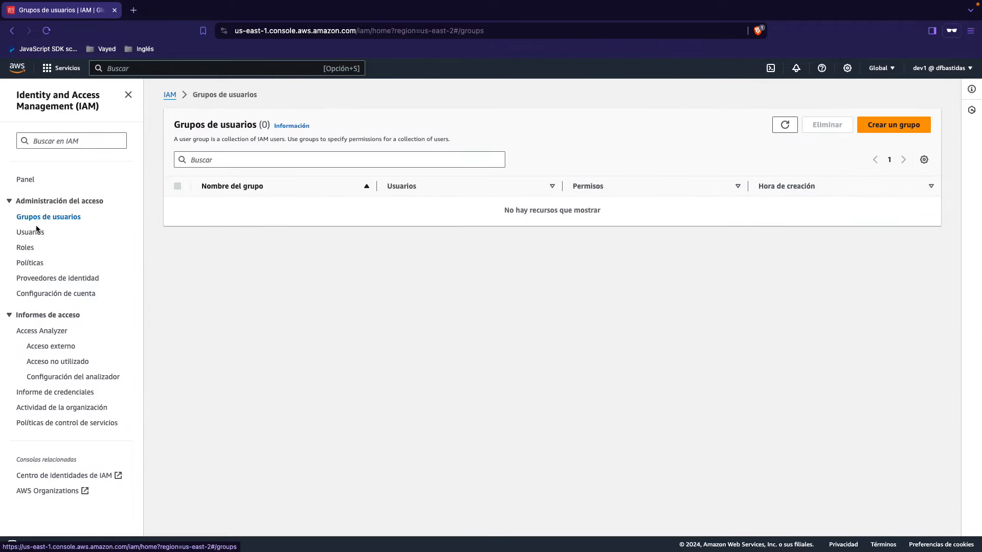
pyautogui.click(36, 234)
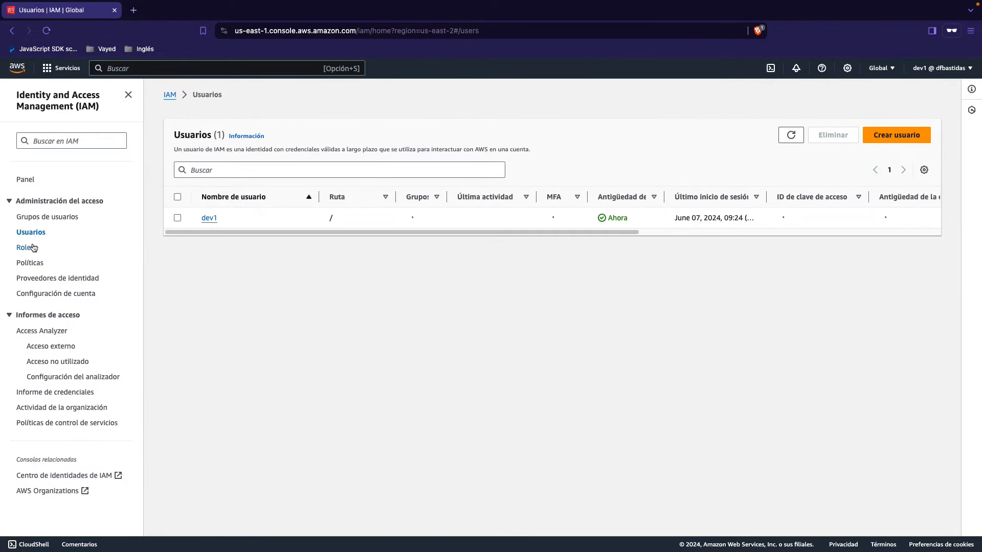
pyautogui.click(30, 249)
pyautogui.click(31, 265)
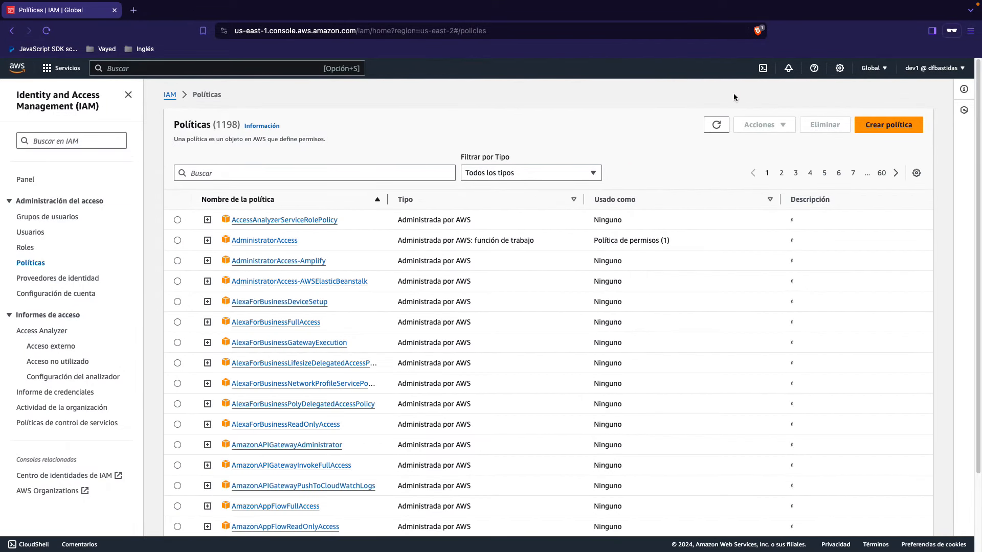
pyautogui.click(51, 217)
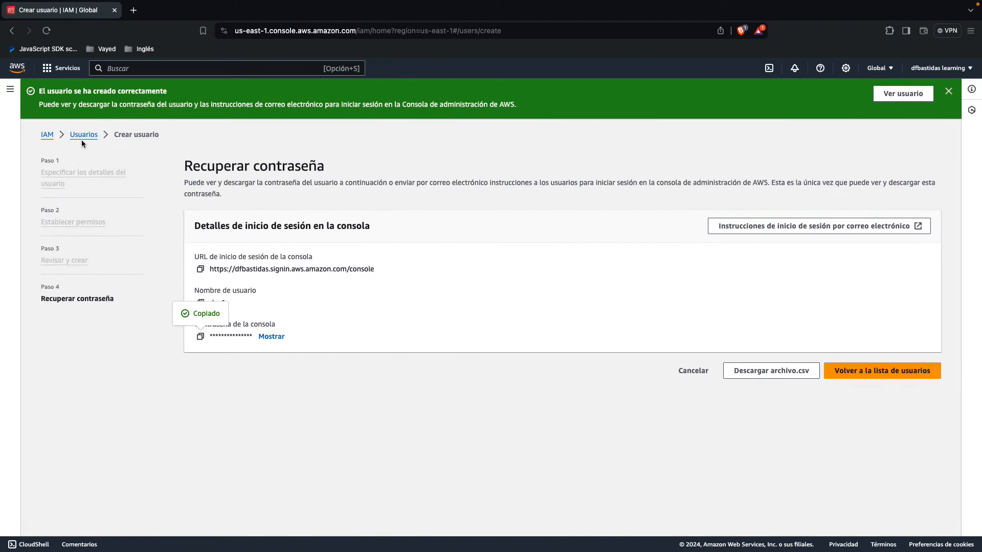
# Switch to the main account's window, leave the password retrieval page without downloading the password, and open dev1's user details
pyautogui.click(85, 135)
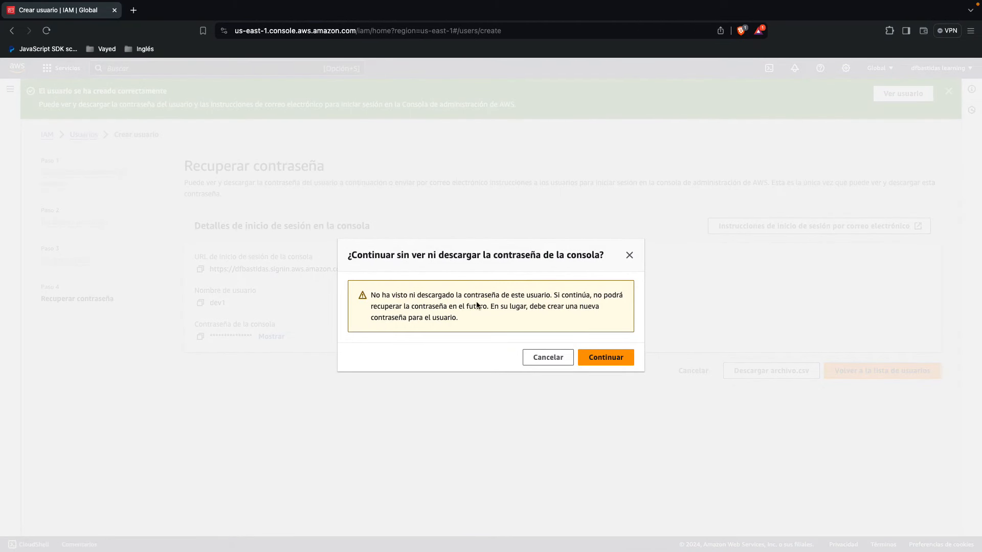
pyautogui.click(593, 357)
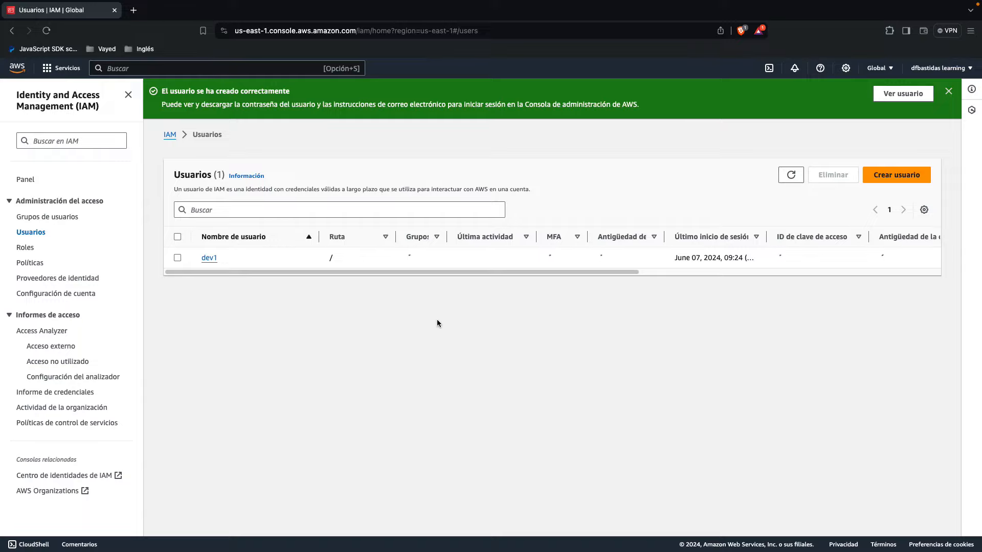
pyautogui.click(35, 216)
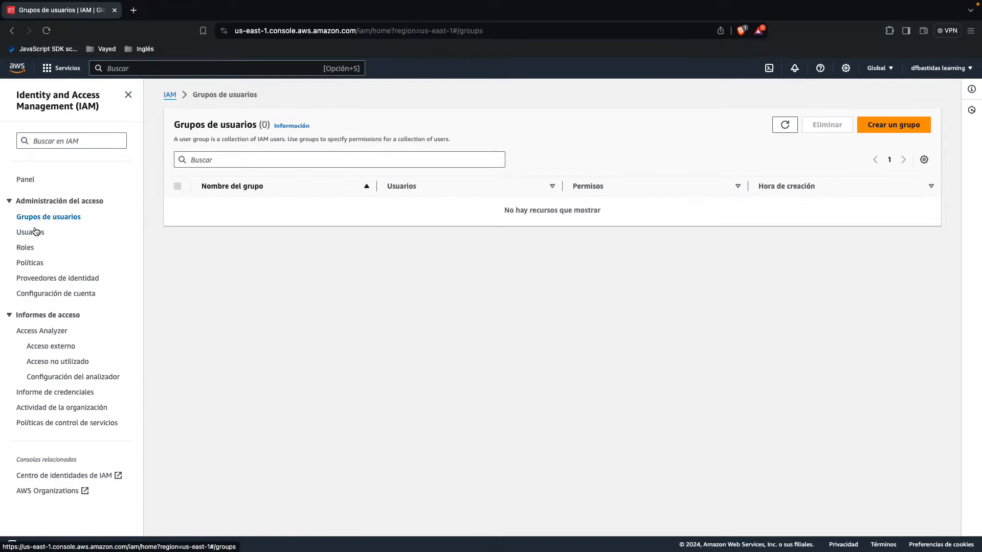
pyautogui.click(36, 235)
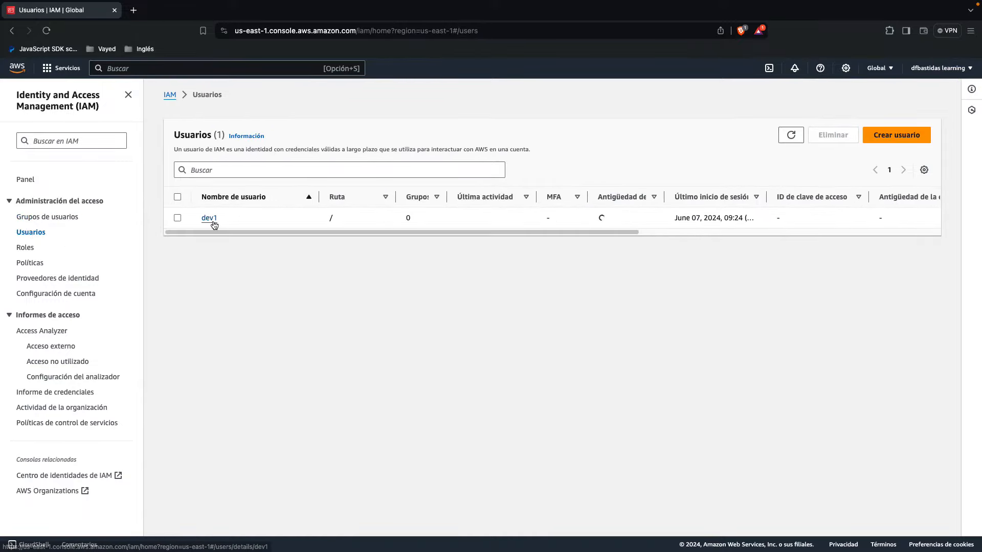
pyautogui.click(209, 218)
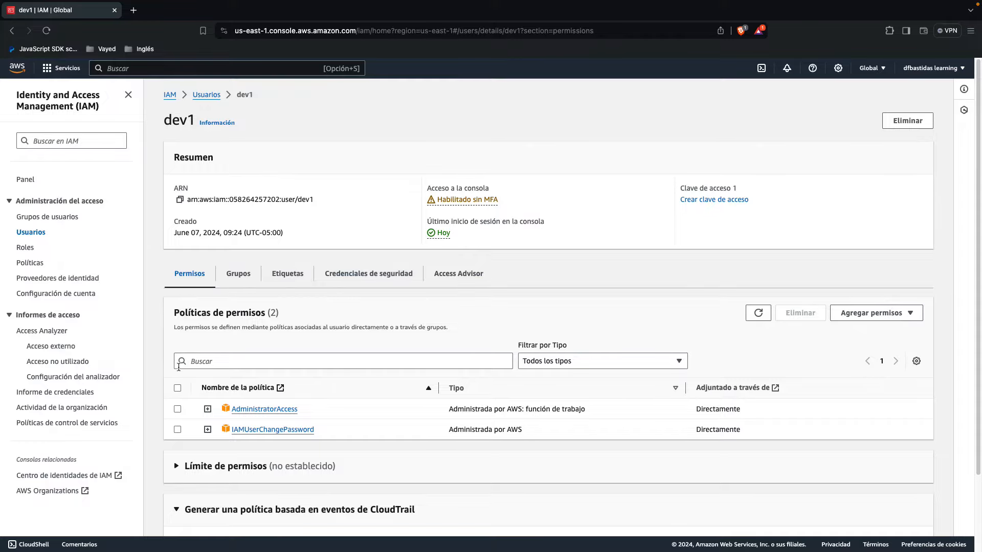
# Remove the AdministratorAccess policy from dev1's permissions
pyautogui.click(178, 409)
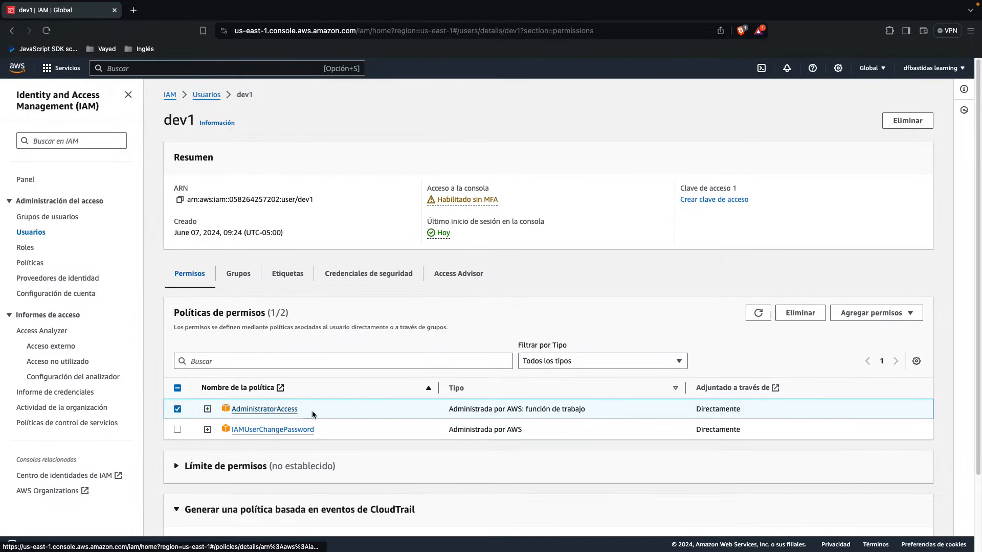
pyautogui.click(801, 313)
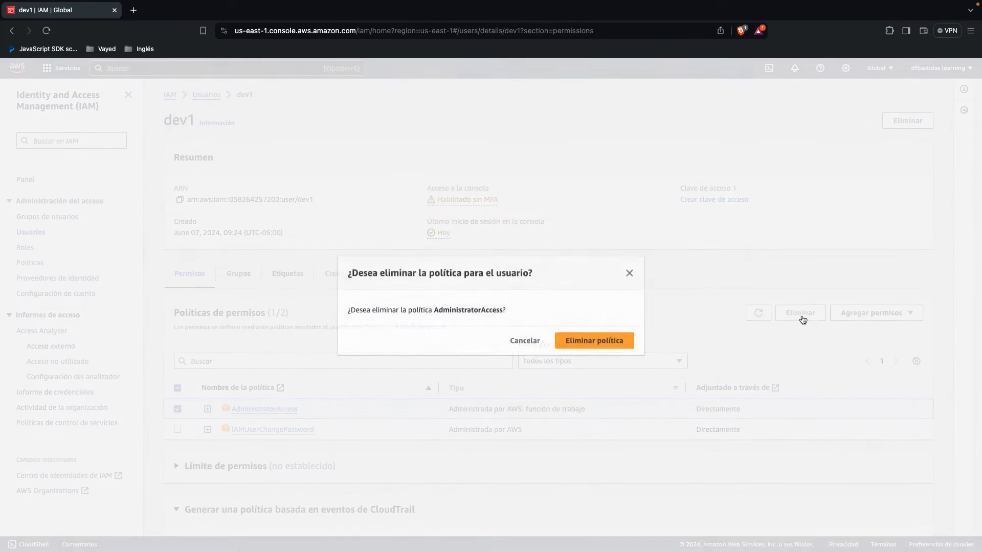
pyautogui.click(601, 340)
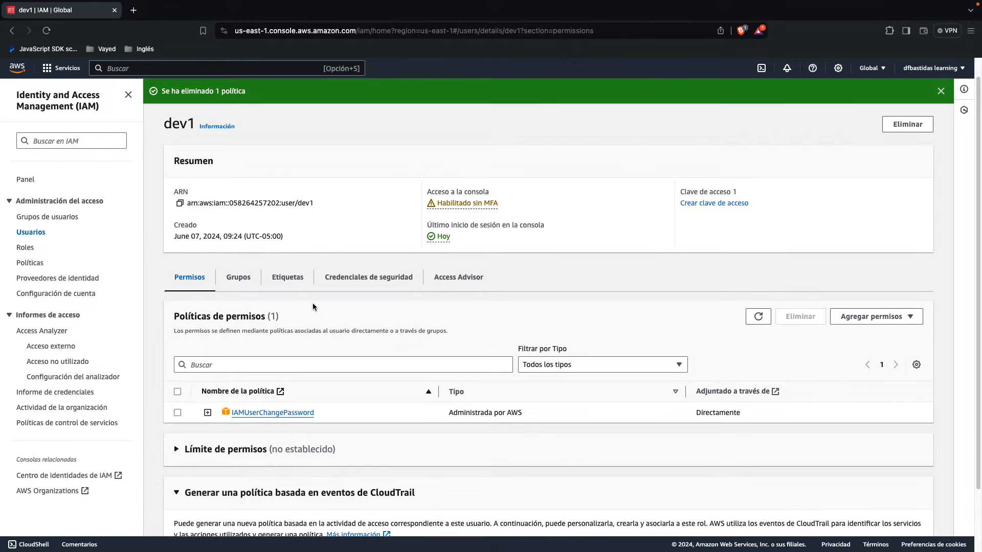
# Switch to dev1's private window and check the IAM users, roles and policies pages again
pyautogui.hotkey('ctrl', 'Right')
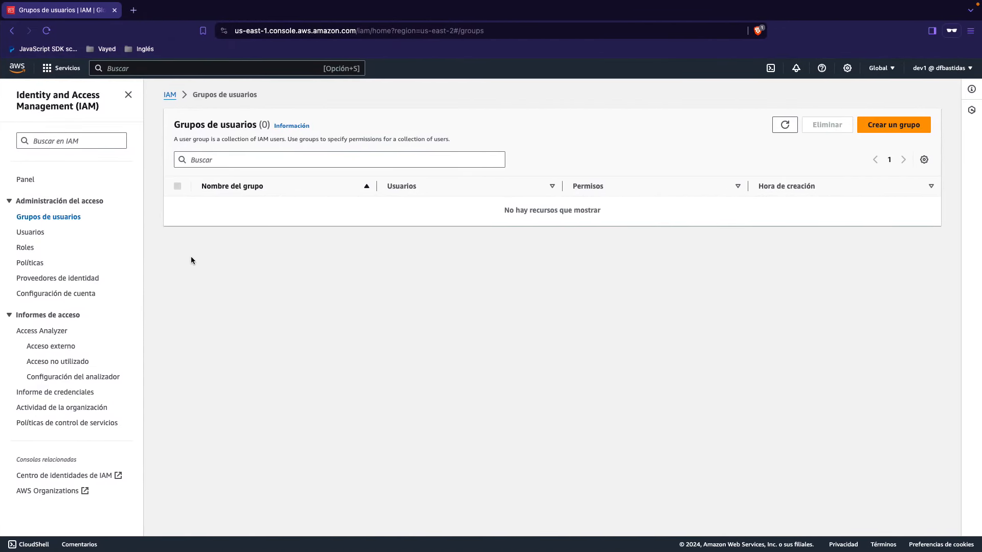
pyautogui.click(30, 233)
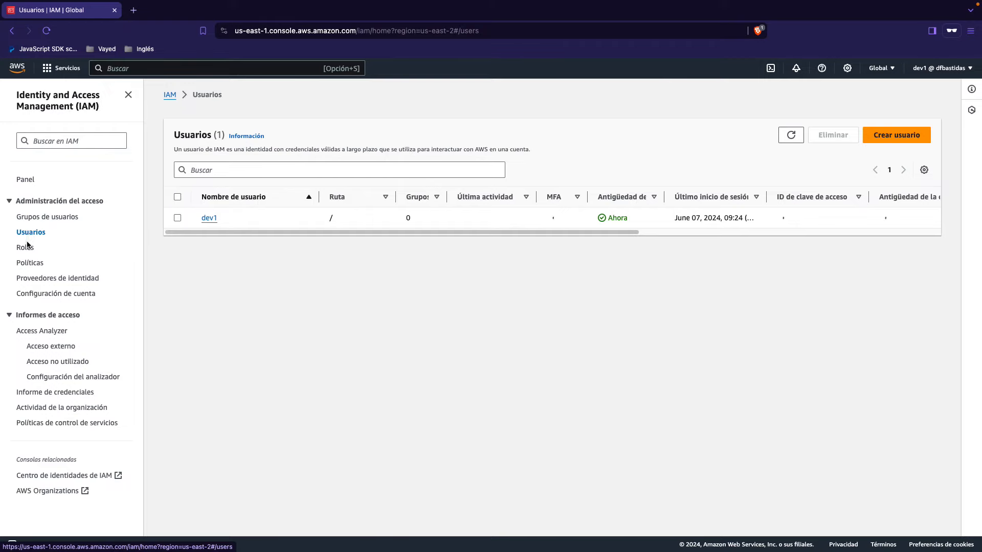
pyautogui.click(25, 248)
pyautogui.click(31, 263)
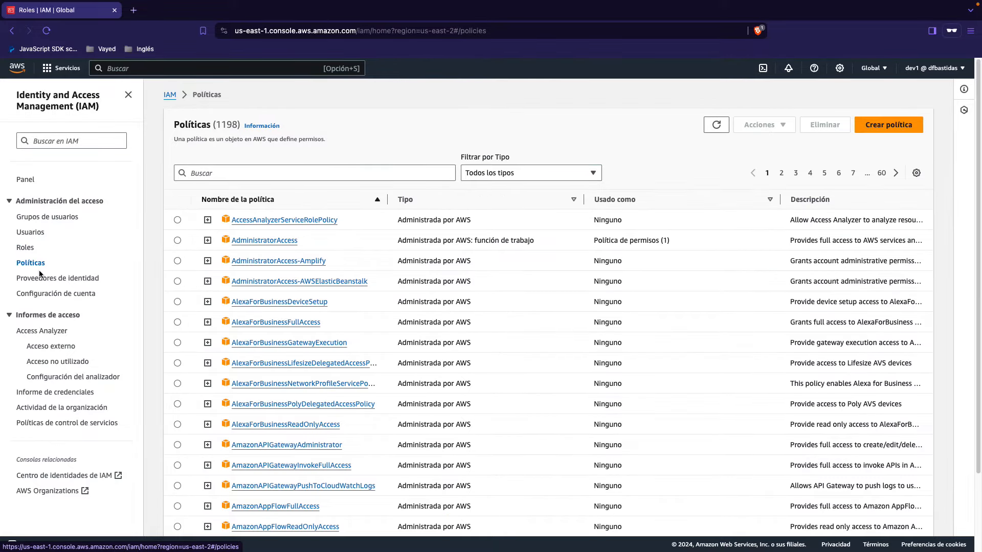
# Reload the console home page as dev1, reopen the IAM dashboard and examine the service and action named in its first security recommendation message
pyautogui.click(16, 67)
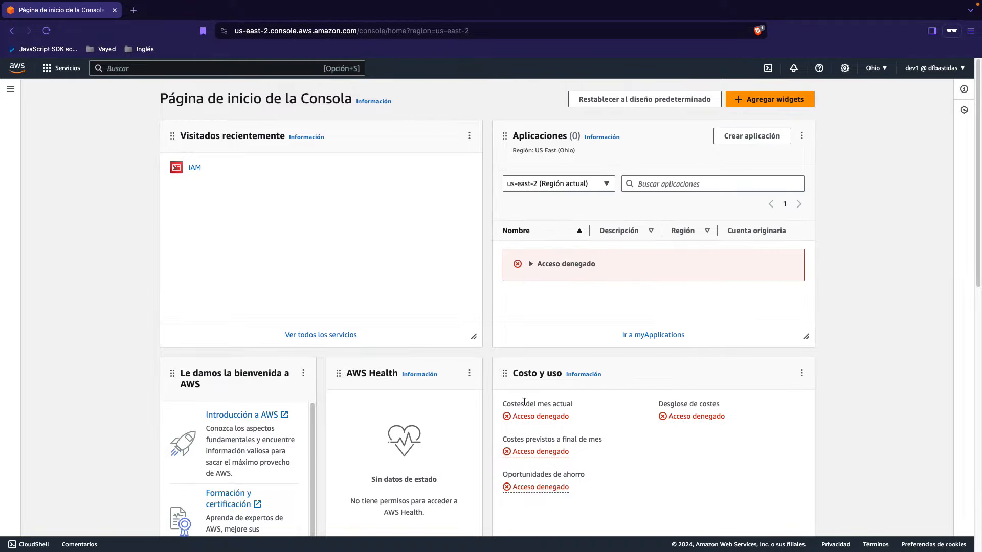
pyautogui.click(199, 170)
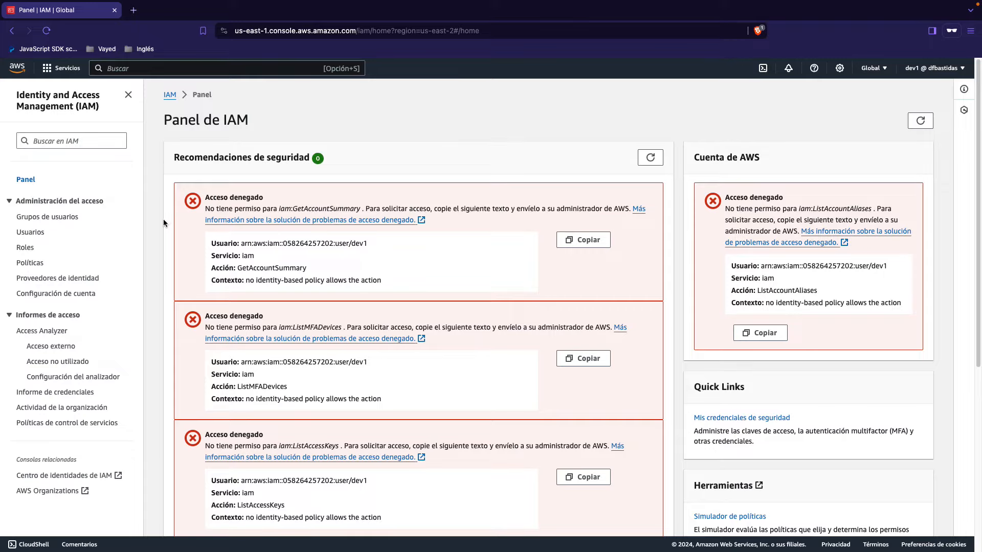
pyautogui.scroll(-6, 164, 219)
pyautogui.scroll(6, 161, 225)
pyautogui.doubleClick(287, 209)
pyautogui.doubleClick(301, 209)
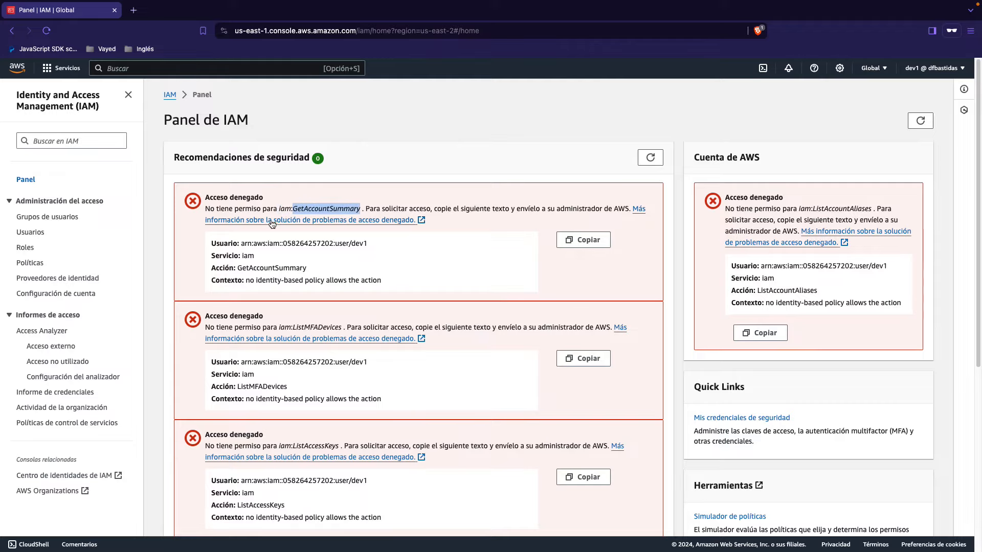
pyautogui.click(165, 248)
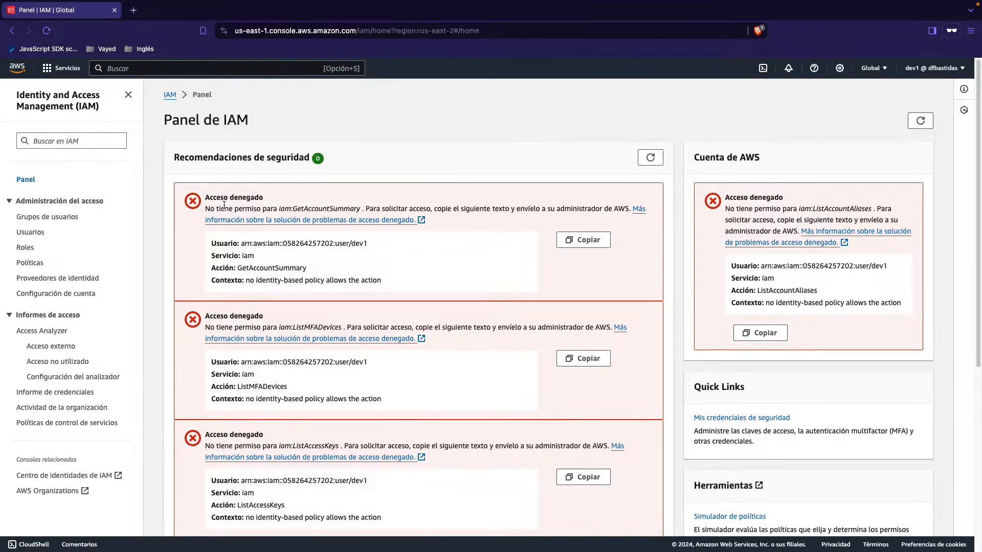
# Review the rest of the IAM dashboard and compare the actions named in the first two security recommendation messages
pyautogui.scroll(-5, 249, 244)
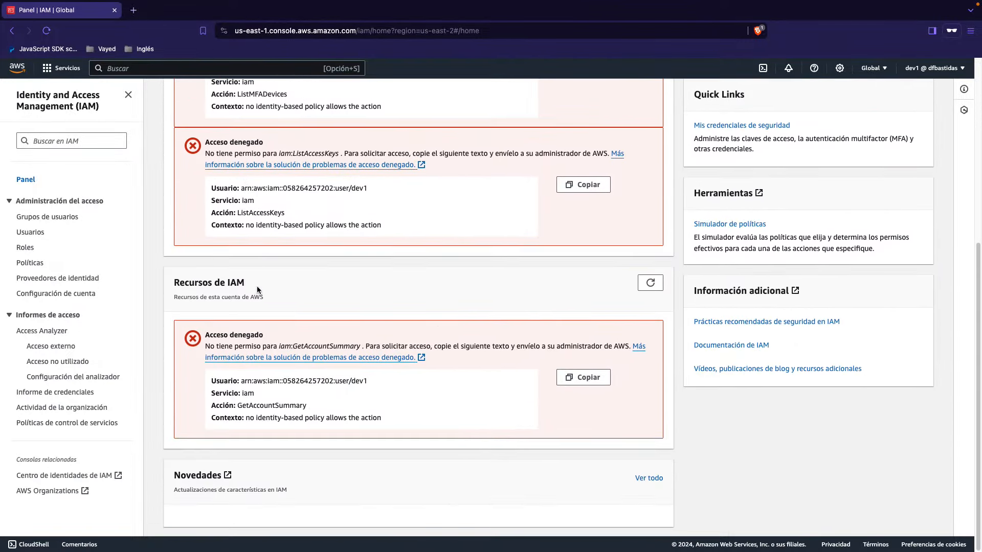
pyautogui.scroll(5, 257, 290)
pyautogui.doubleClick(285, 209)
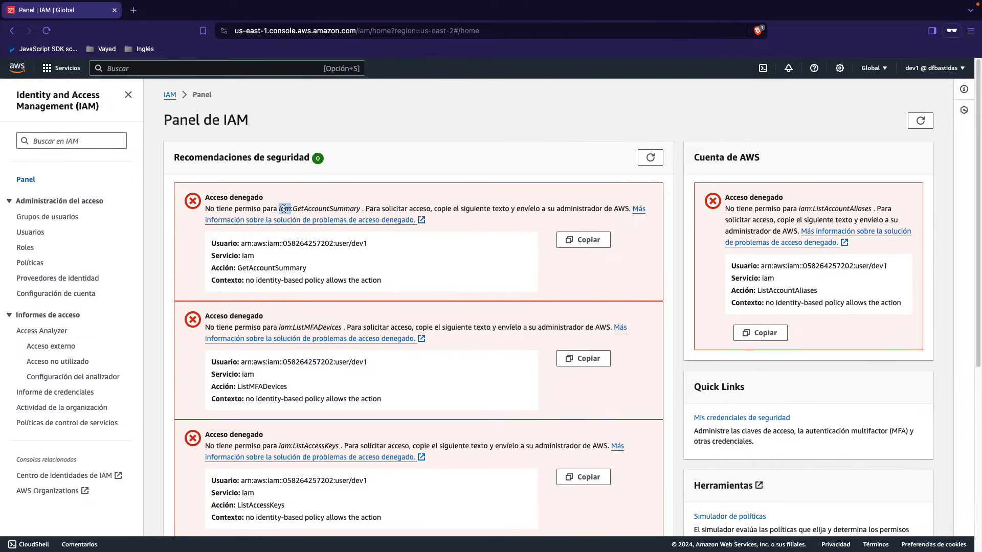
pyautogui.doubleClick(299, 208)
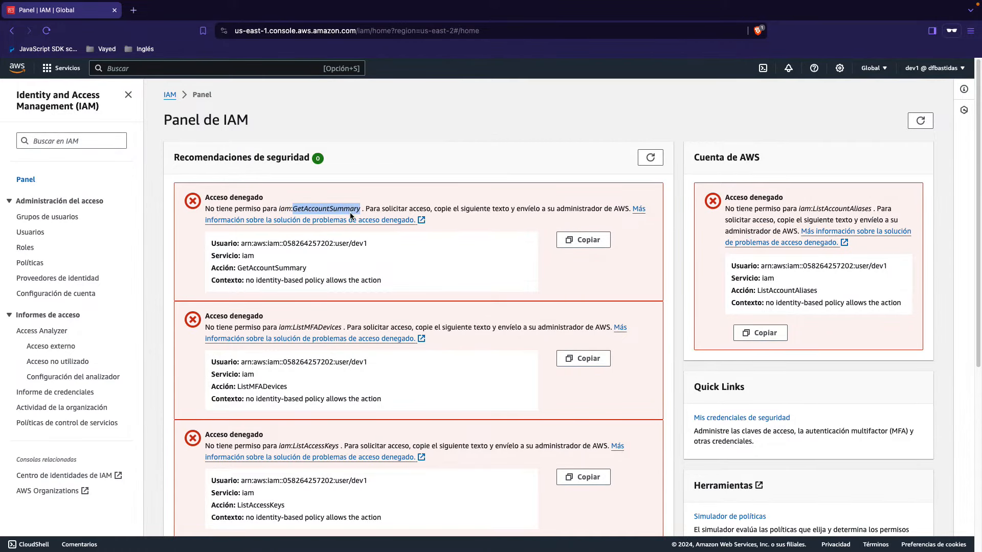
pyautogui.click(280, 327)
pyautogui.doubleClick(312, 327)
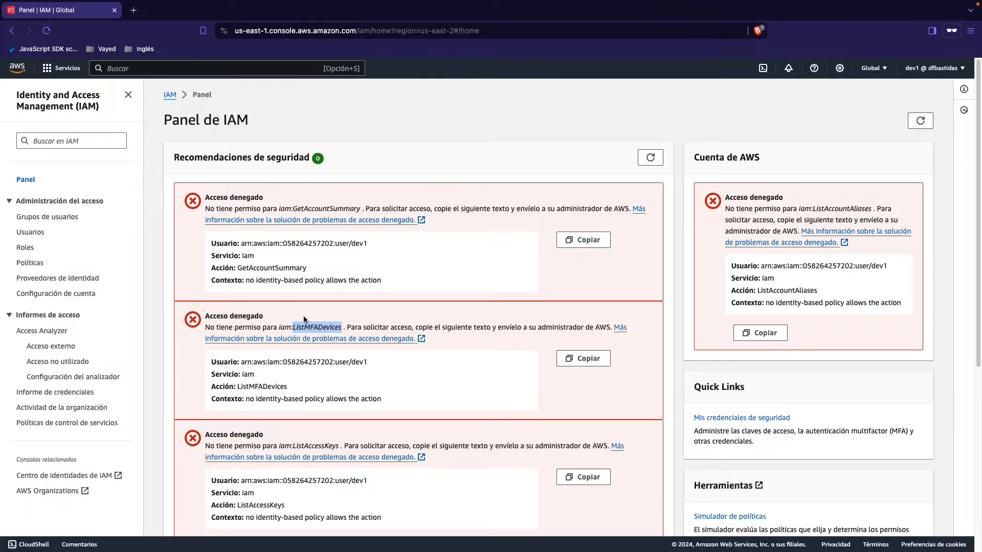
# Check dev1's access to the user groups and users pages and examine which IAM action each page requires
pyautogui.click(48, 219)
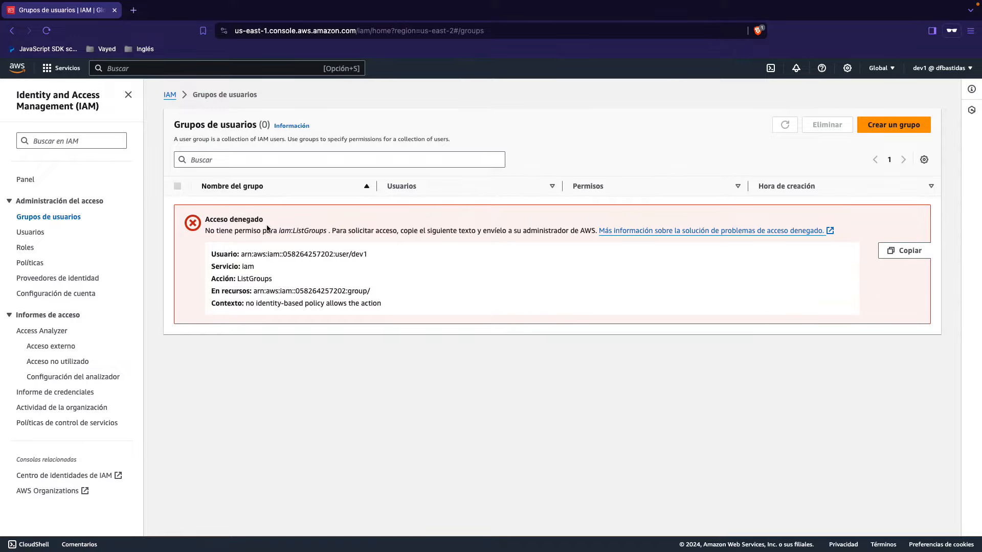
pyautogui.doubleClick(299, 230)
pyautogui.click(30, 233)
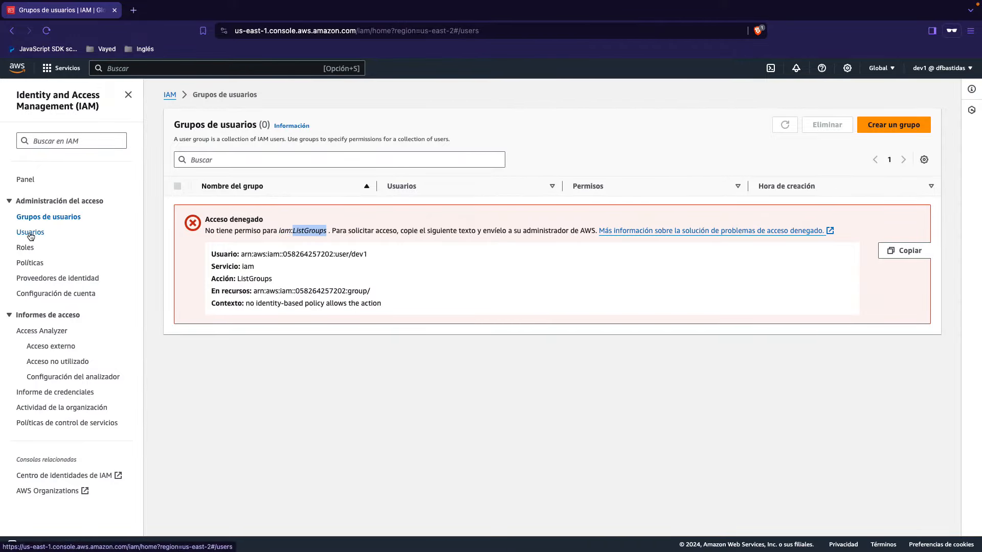
pyautogui.doubleClick(303, 242)
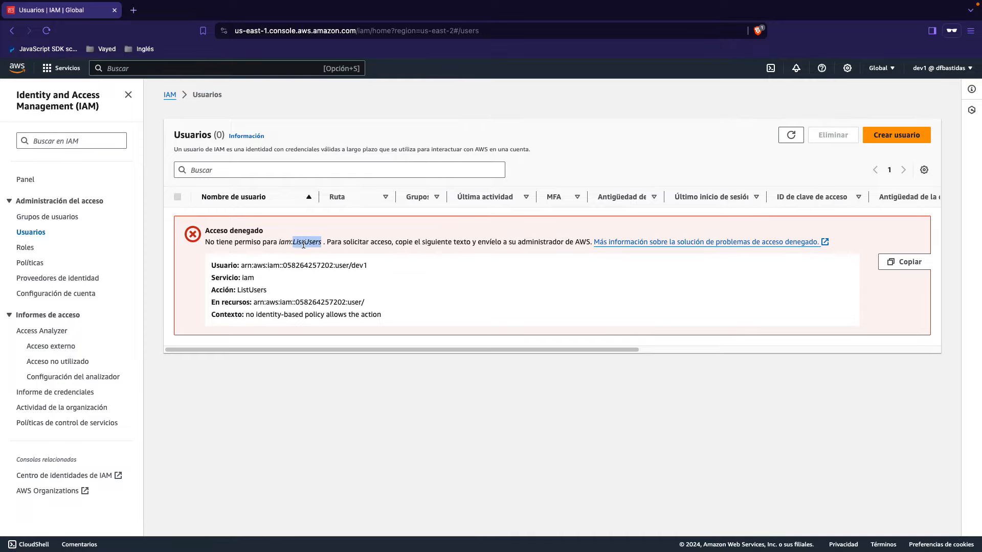
pyautogui.click(276, 381)
pyautogui.click(65, 220)
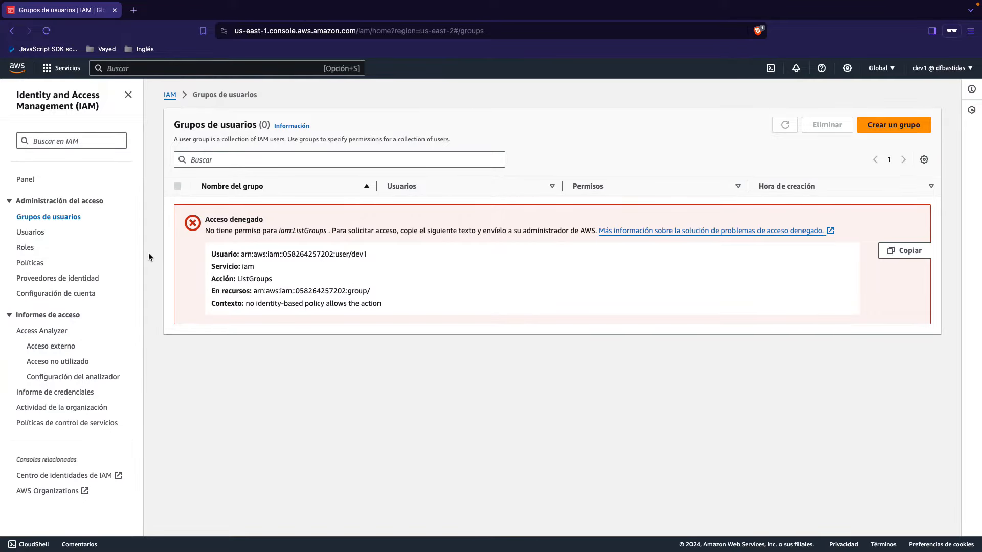
# Switch back to the main account's window and start a new IAM policy in the JSON policy editor
pyautogui.hotkey('ctrl', 'Left')
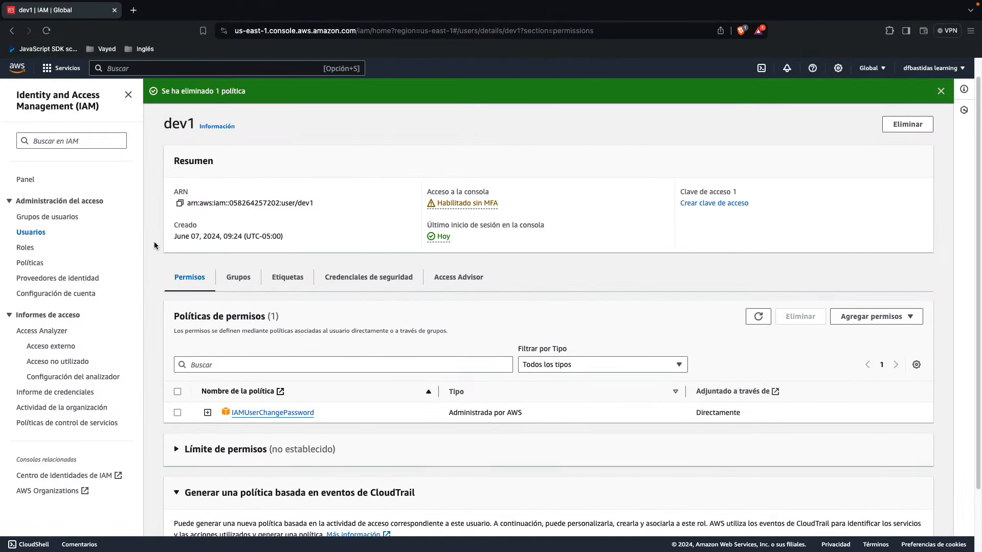
pyautogui.click(31, 262)
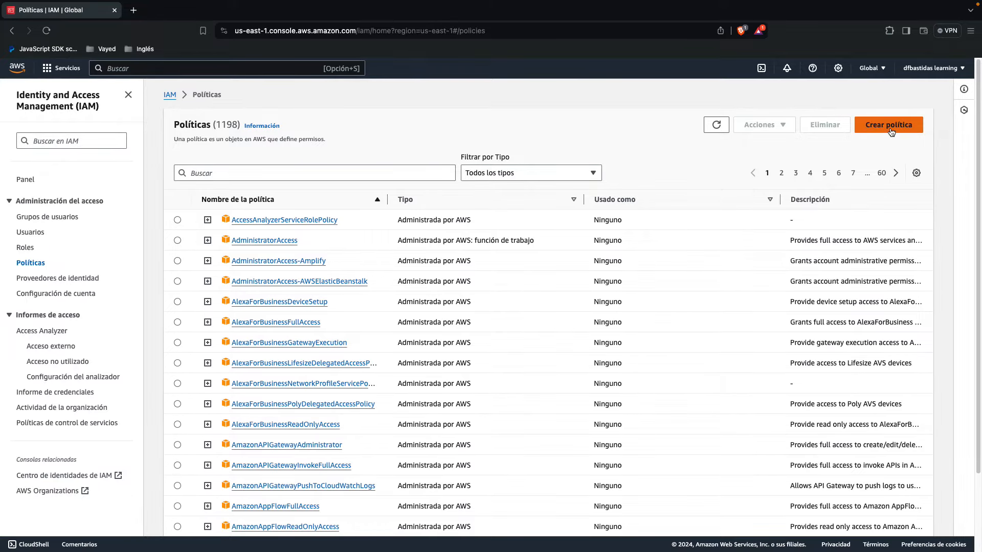
pyautogui.click(892, 132)
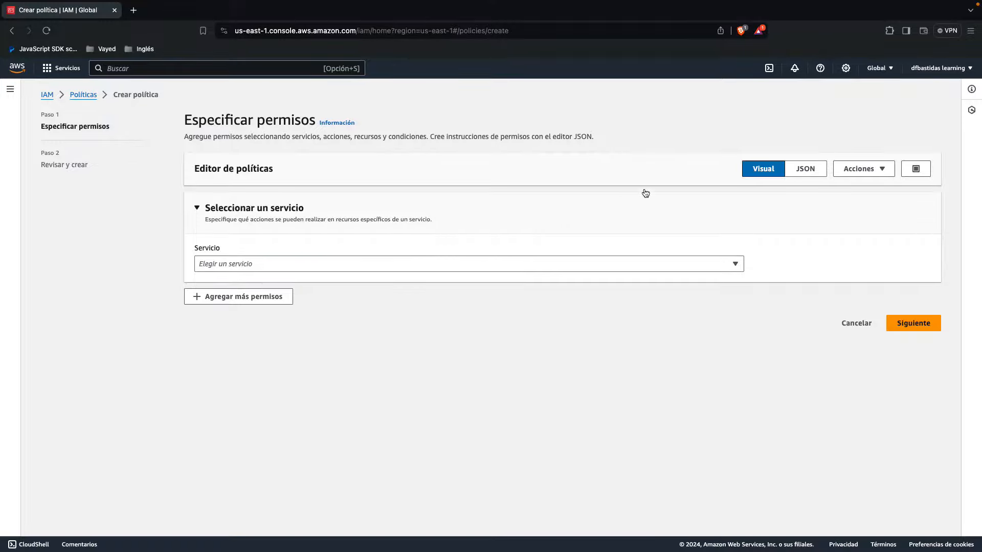
pyautogui.click(805, 168)
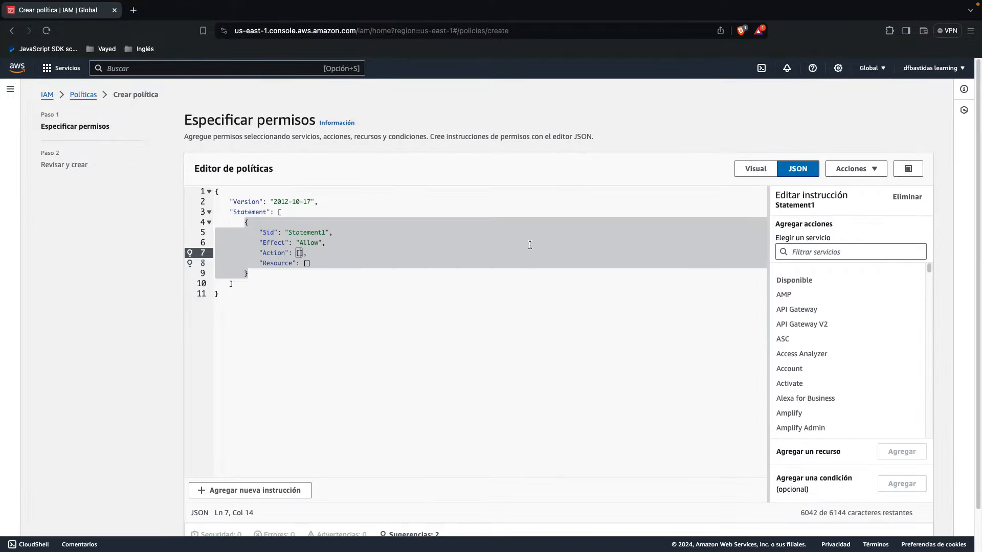
# Switch the new policy to the visual editor, check the service in dev1's access-denied message, and choose IAM as the service
pyautogui.click(755, 169)
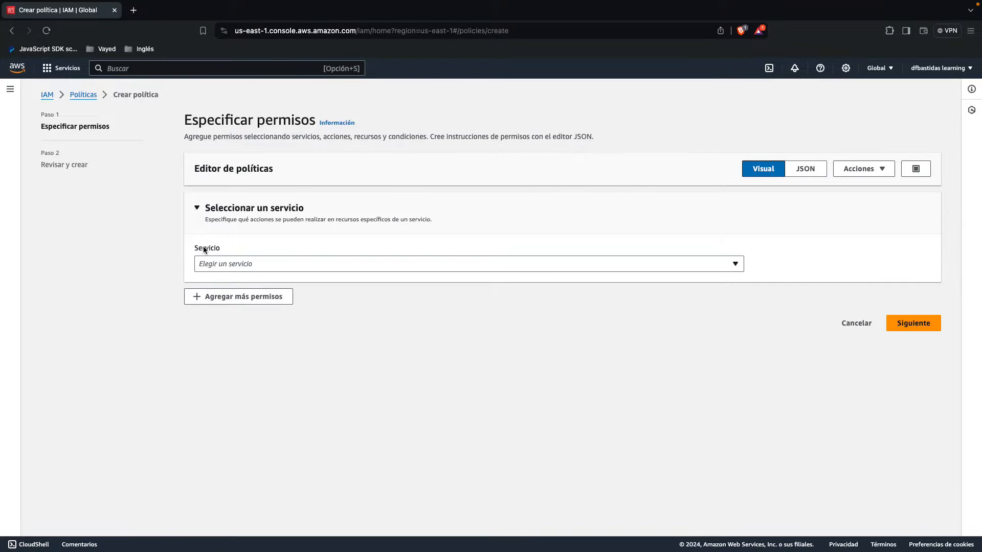
pyautogui.moveTo(195, 247); pyautogui.dragTo(230, 247)
pyautogui.hotkey('ctrl', 'Right')
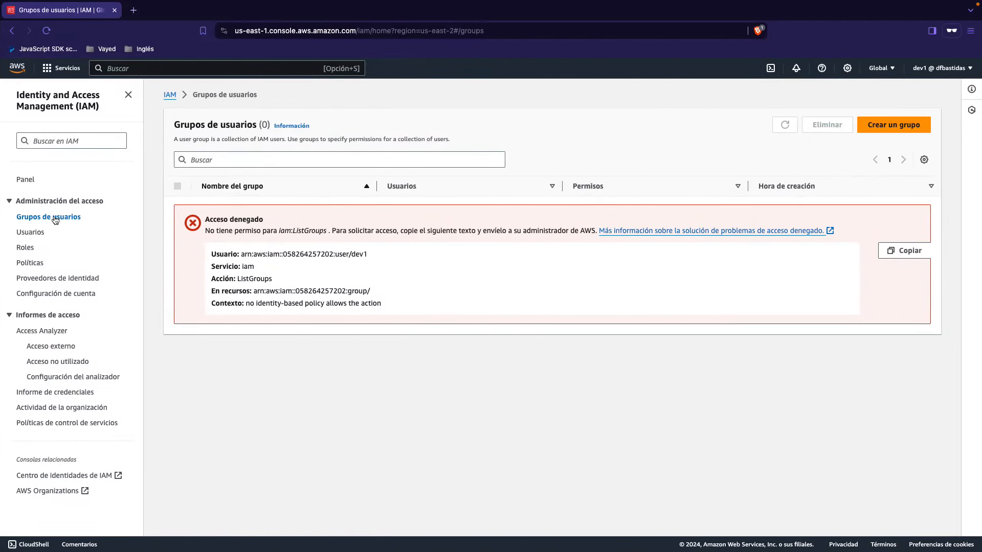
pyautogui.doubleClick(284, 231)
pyautogui.hotkey('ctrl', 'Left')
pyautogui.click(276, 264)
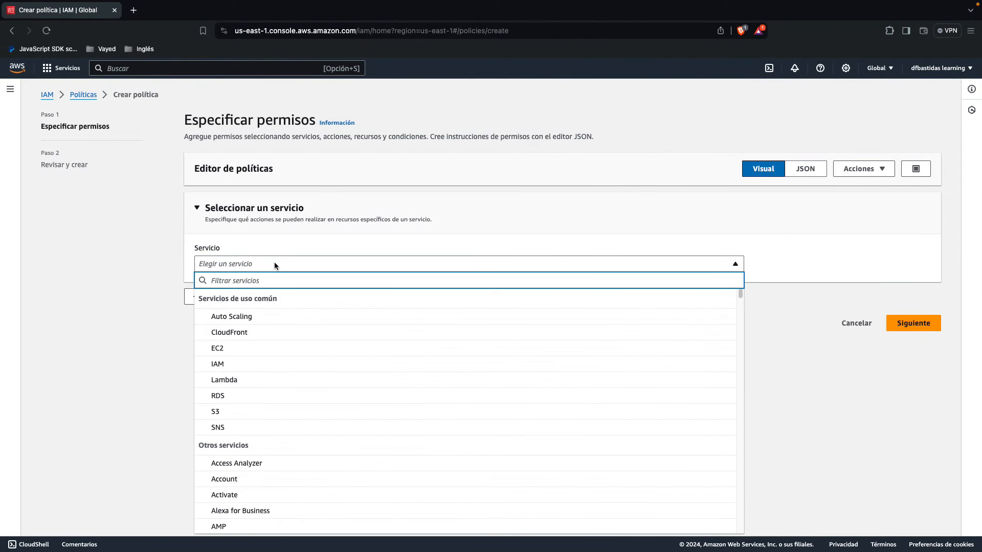
pyautogui.write('IAM')
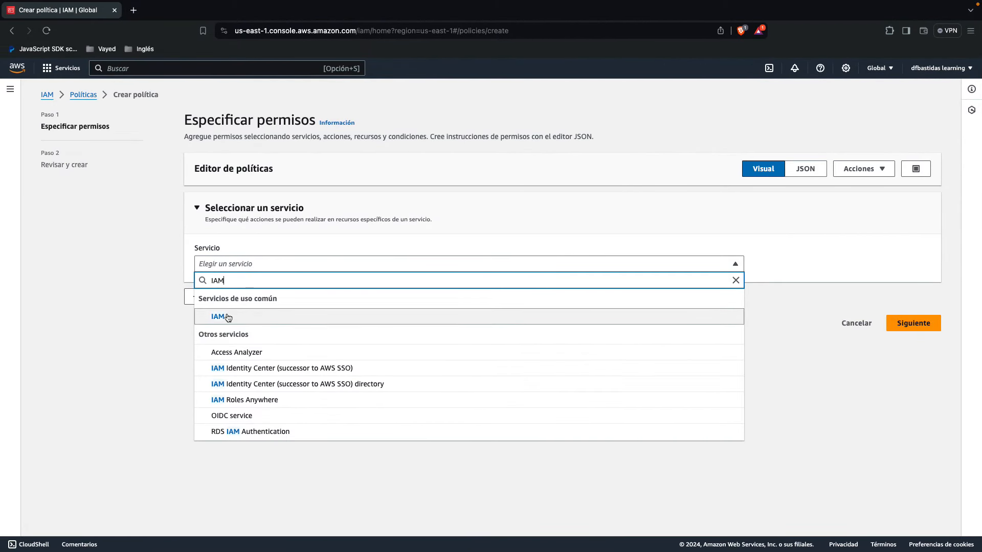
pyautogui.click(220, 316)
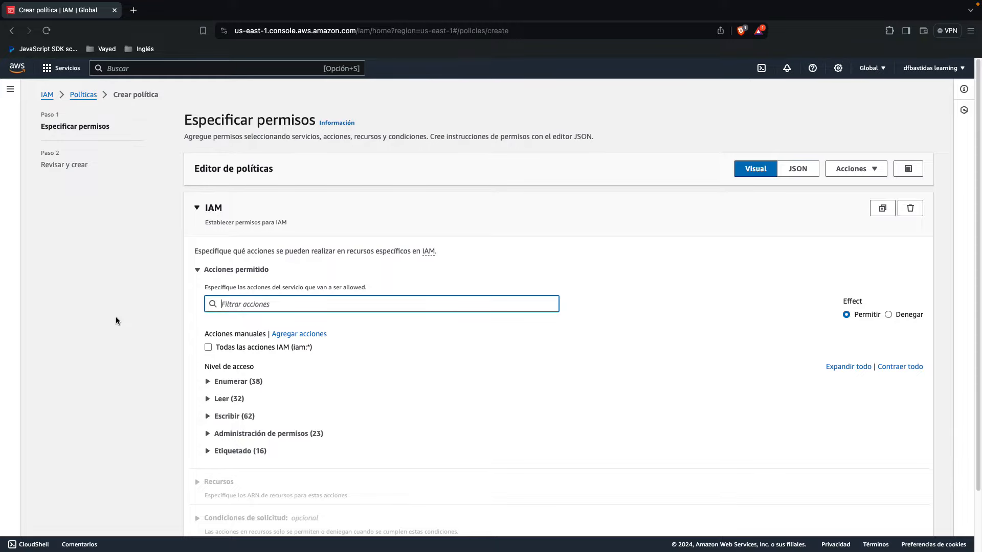
# Copy the action name ListGroups from dev1's access-denied message and allow that action in the main account's new policy
pyautogui.hotkey('ctrl', 'Right')
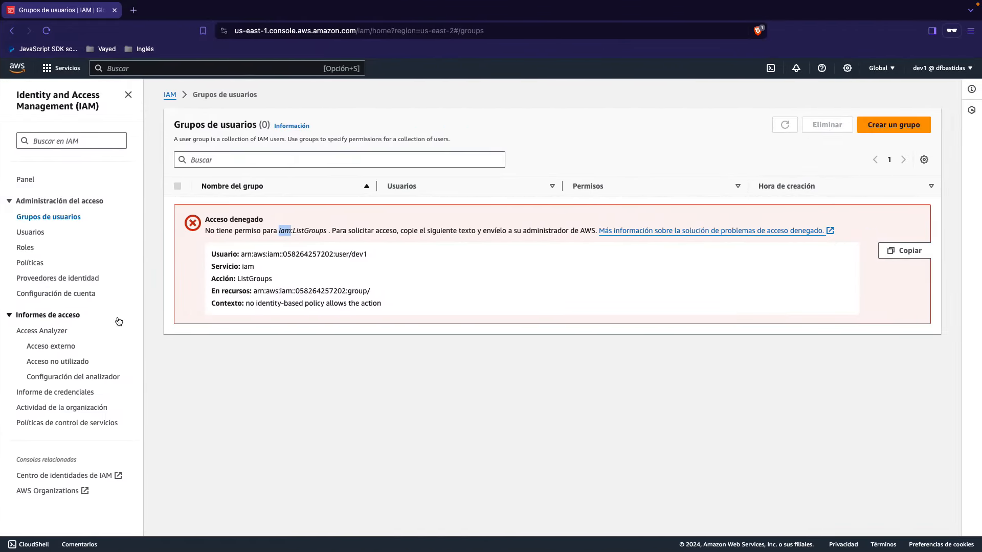
pyautogui.doubleClick(302, 232)
pyautogui.hotkey('ctrl', 'c')
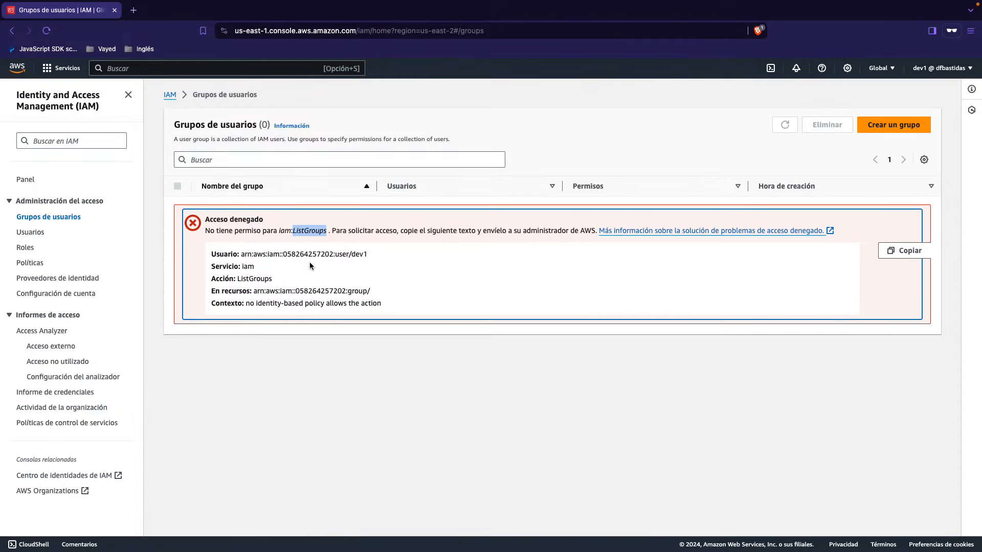
pyautogui.hotkey('ctrl', 'Left')
pyautogui.click(286, 304)
pyautogui.hotkey('ctrl', 'v')
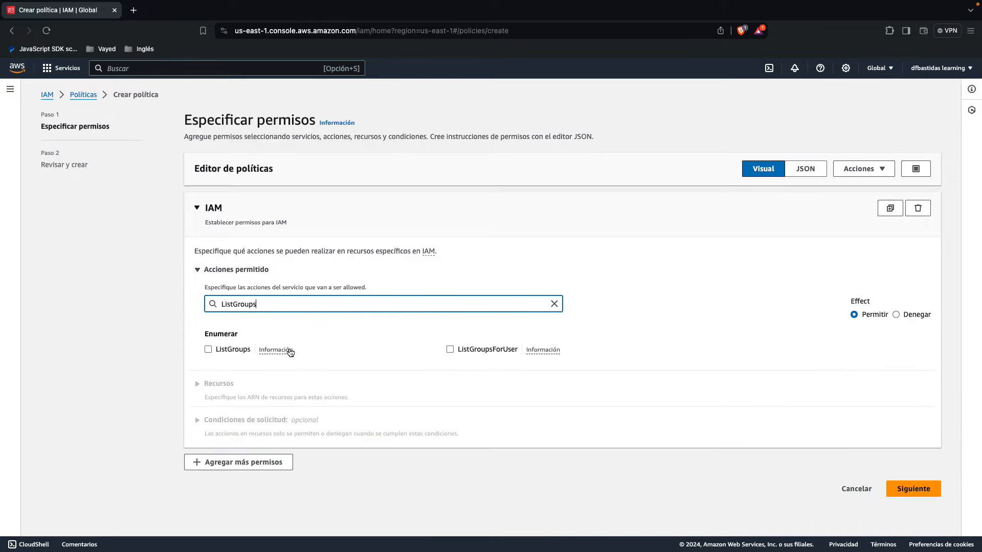
pyautogui.click(208, 350)
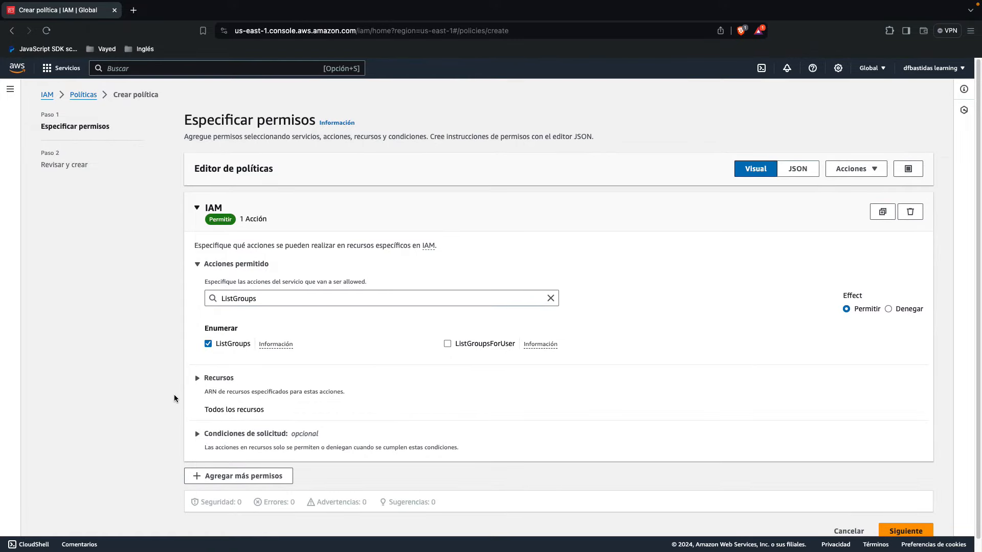
# Check the resource scope available for the ListGroups permission and proceed to the policy's review stage
pyautogui.click(198, 379)
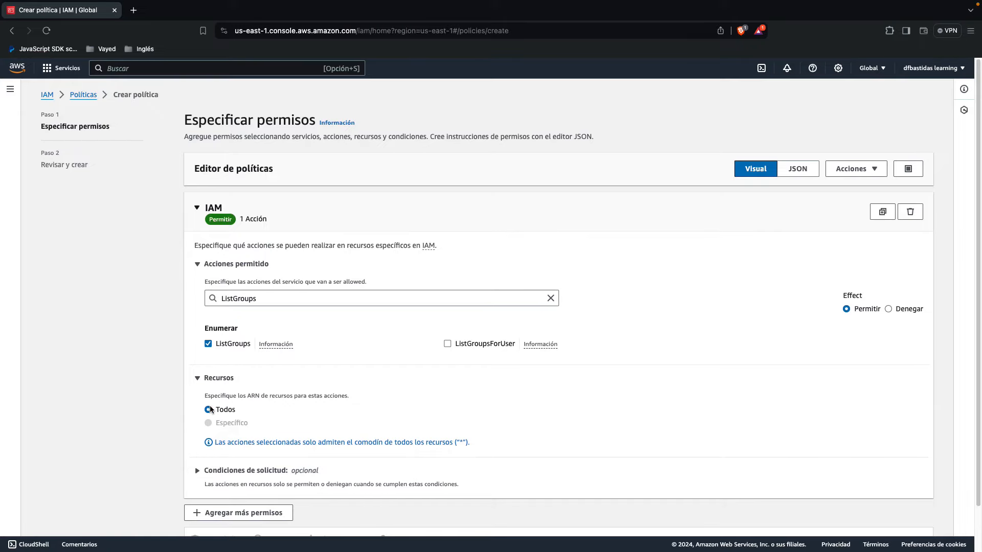
pyautogui.click(198, 379)
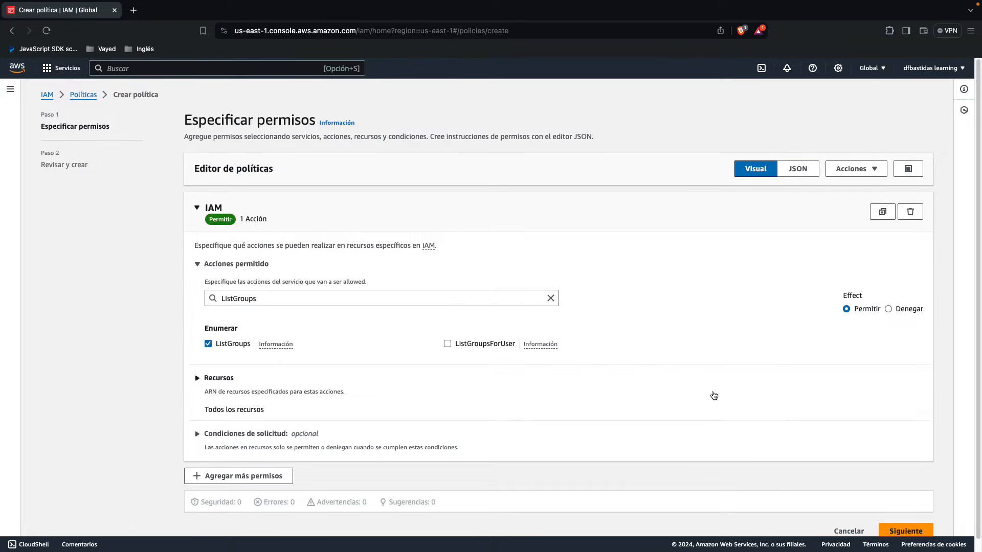
pyautogui.scroll(-1, 756, 417)
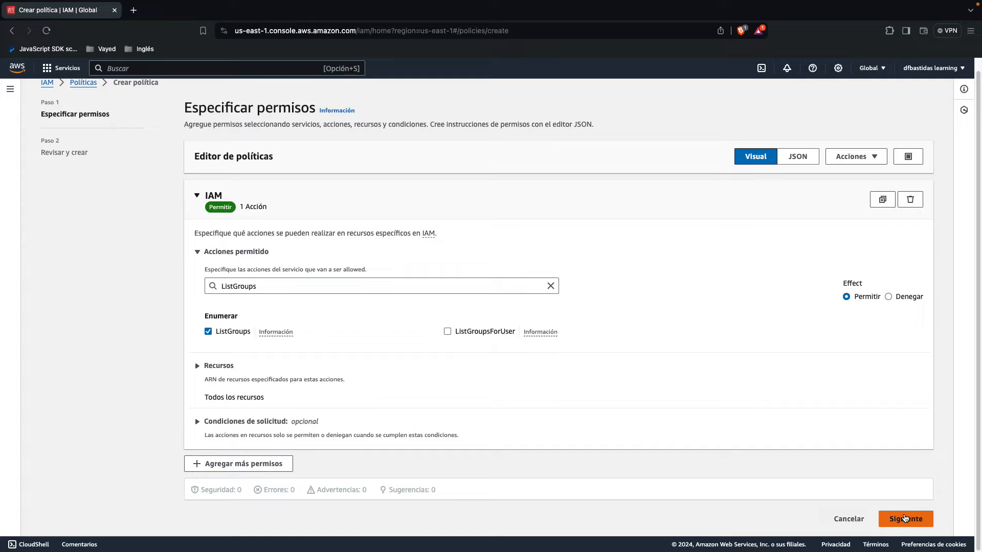
pyautogui.click(904, 518)
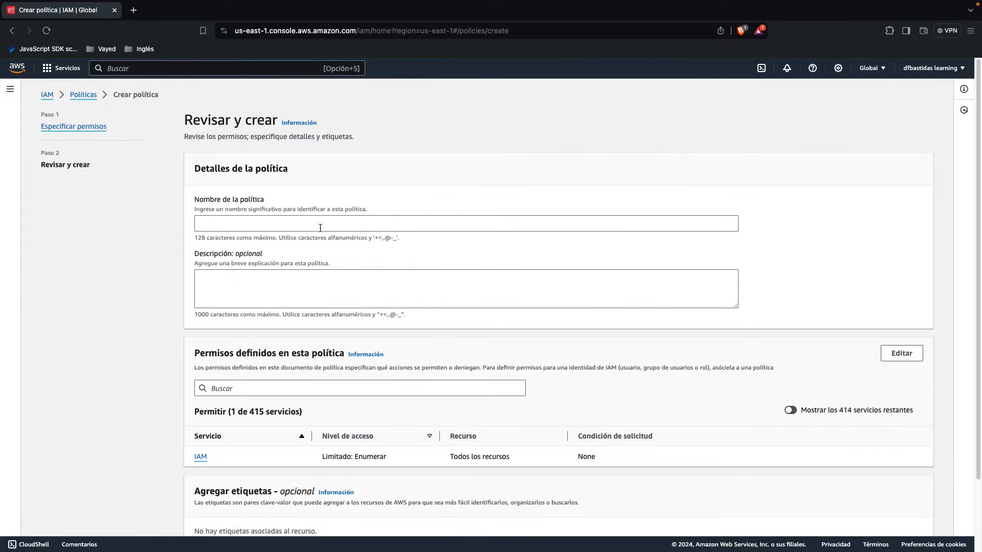
# Name the policy with the account alias followed by "-politicas" and create it
pyautogui.click(318, 226)
pyautogui.write('dfbast')
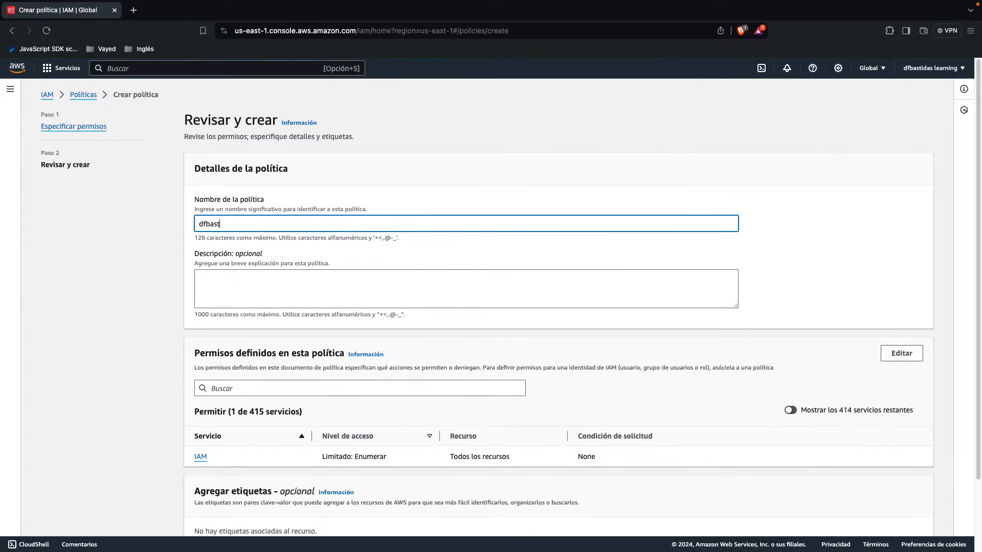
pyautogui.write('idas-politicas')
pyautogui.scroll(-3, 495, 428)
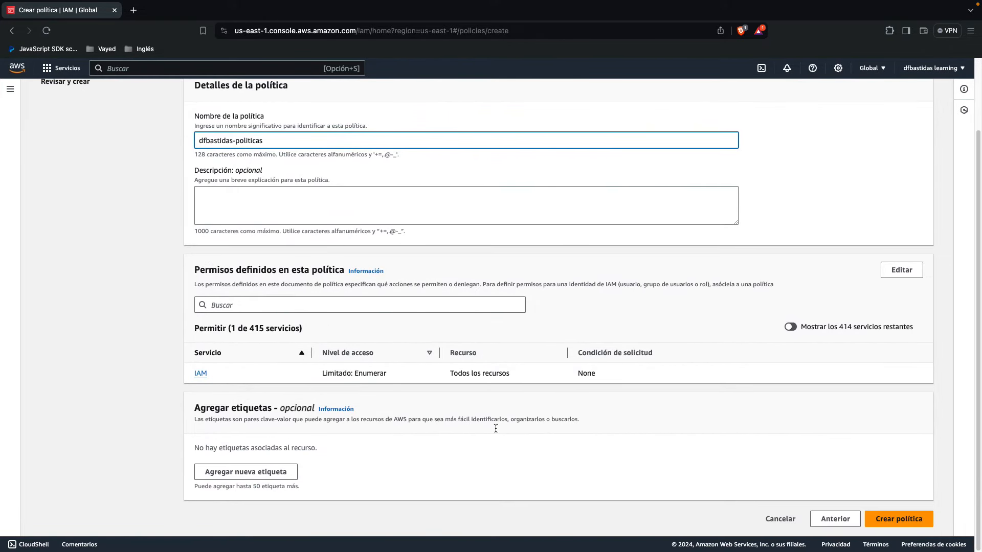
pyautogui.click(915, 524)
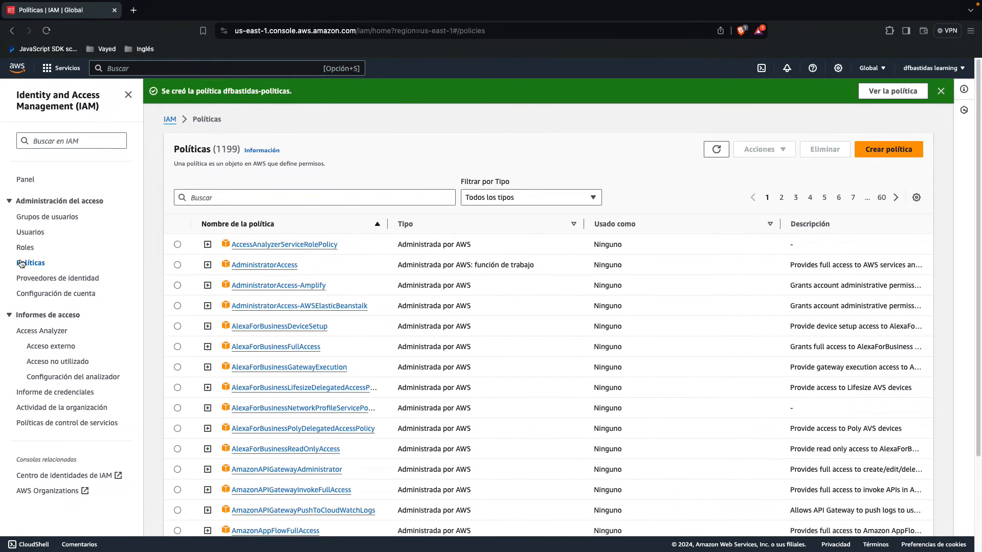
# Search the policy list for the new custom policy by the start of its name and examine its type
pyautogui.click(214, 198)
pyautogui.write('d')
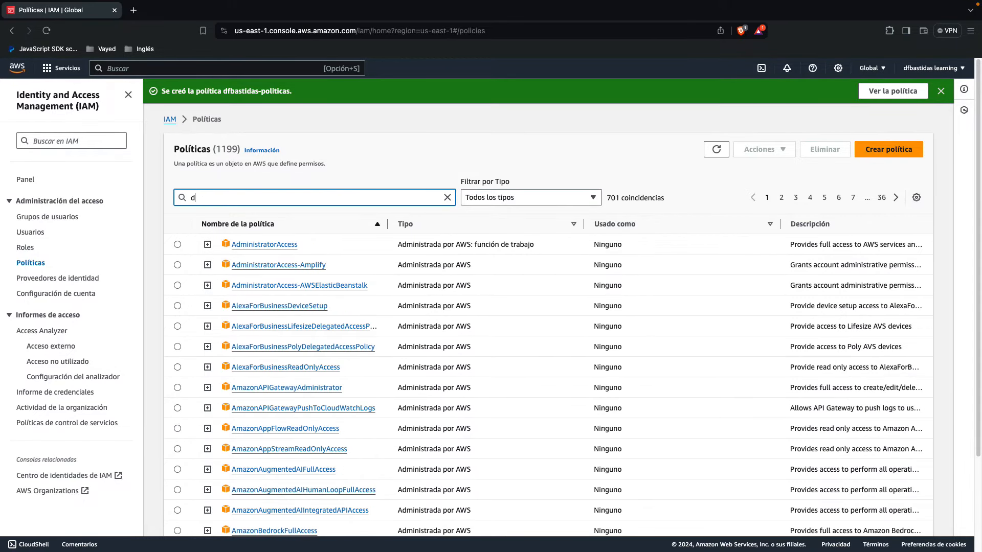
pyautogui.write('fba')
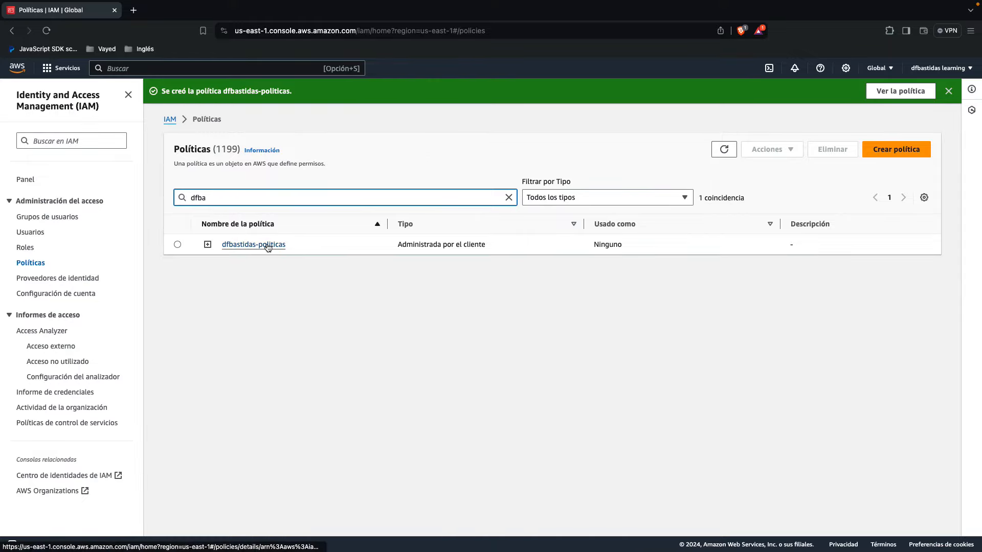
pyautogui.moveTo(386, 251); pyautogui.dragTo(490, 246)
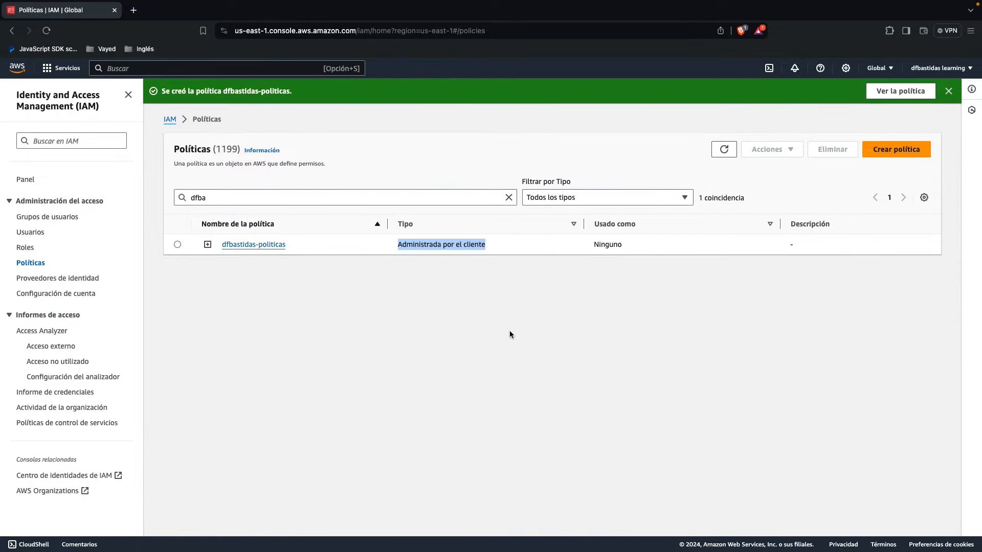
pyautogui.click(449, 319)
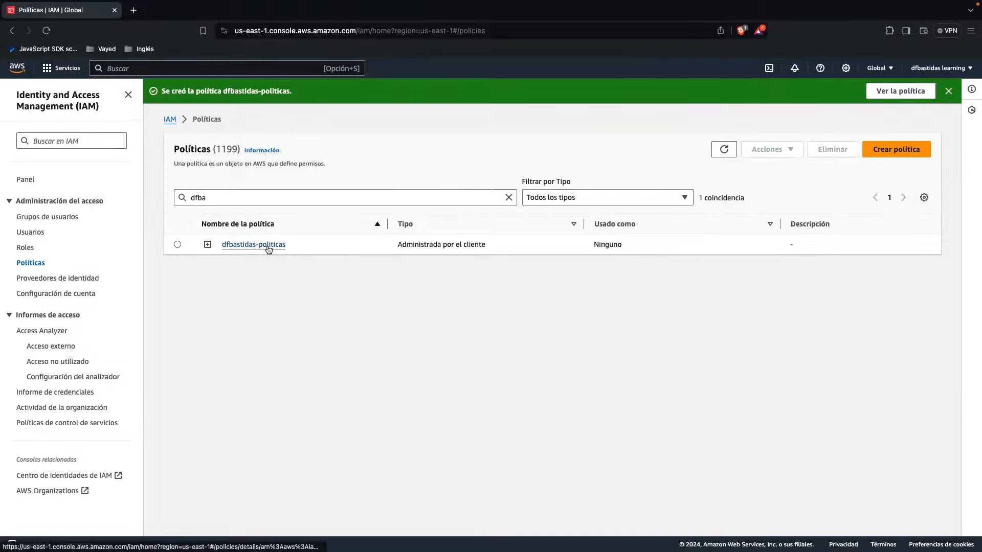
# Recheck the access-denied message on dev1's user groups page and return to the main account's policy list
pyautogui.hotkey('ctrl', 'Right')
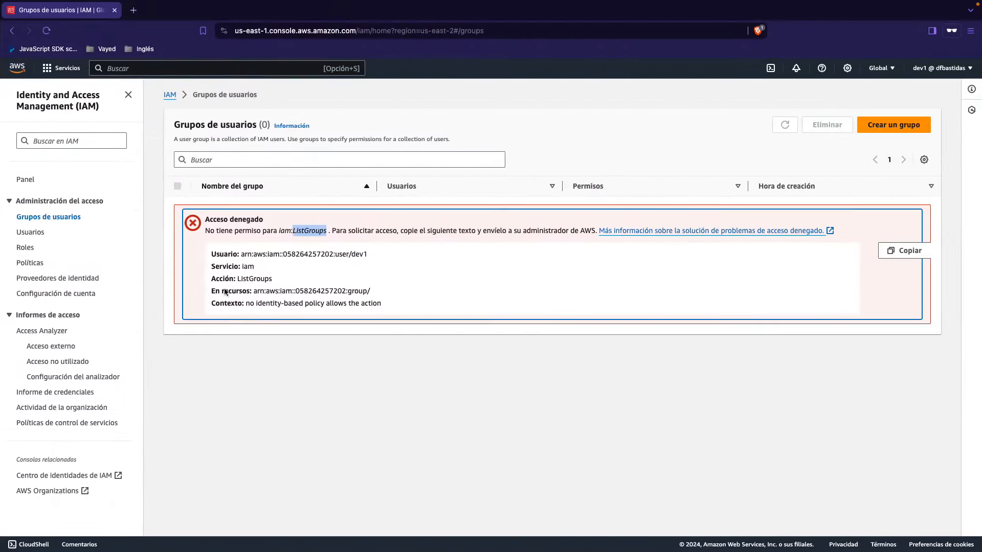
pyautogui.click(290, 373)
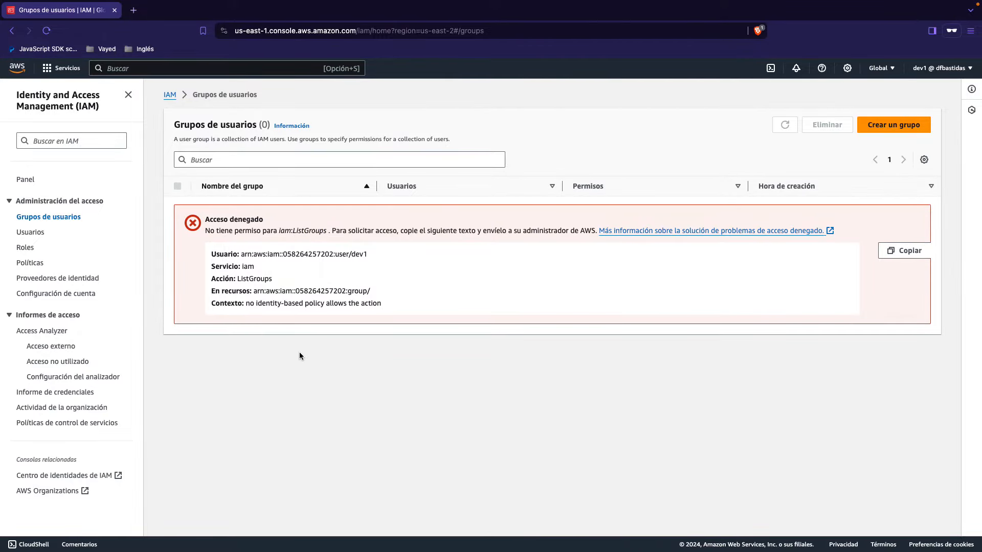
pyautogui.hotkey('ctrl', 'Left')
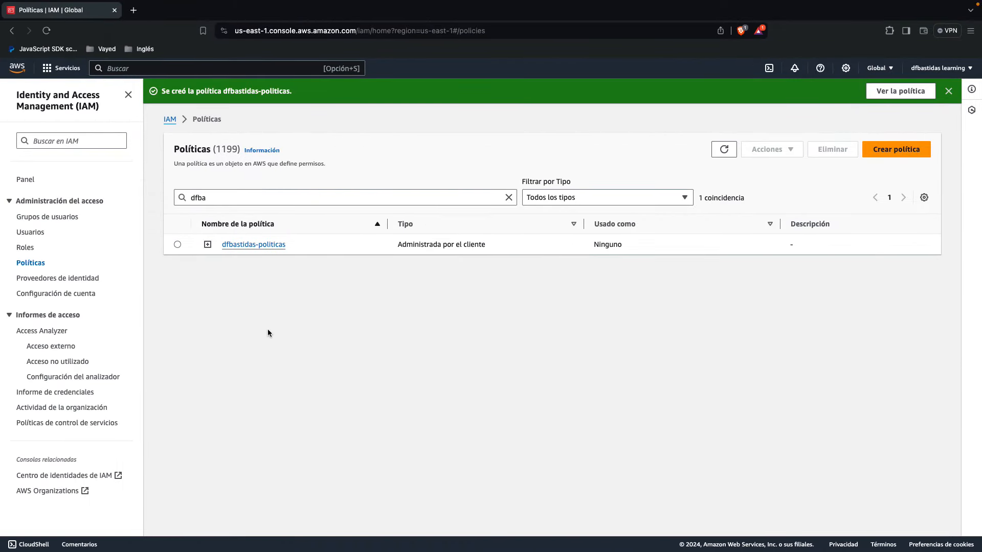
pyautogui.hotkey('ctrl', 'Right')
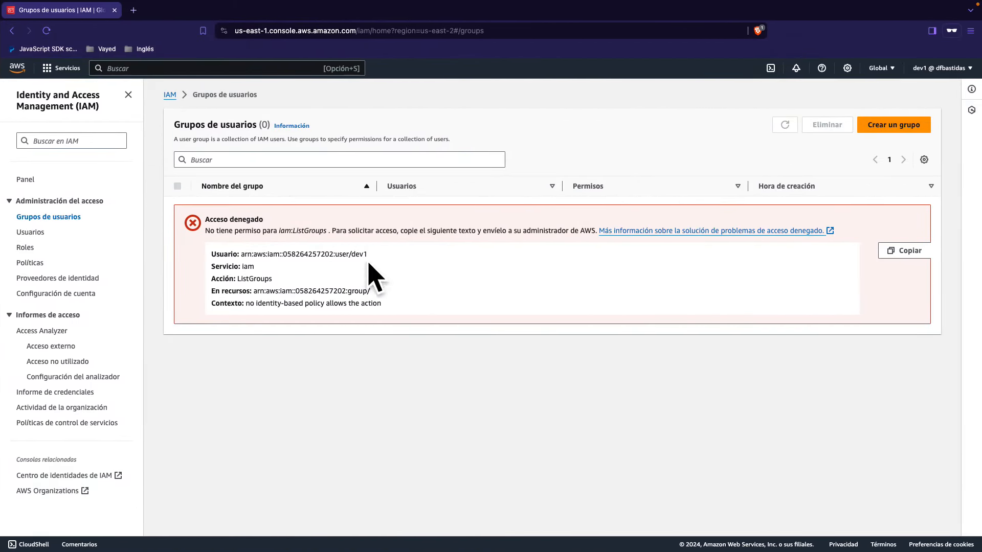
pyautogui.hotkey('ctrl', 'Left')
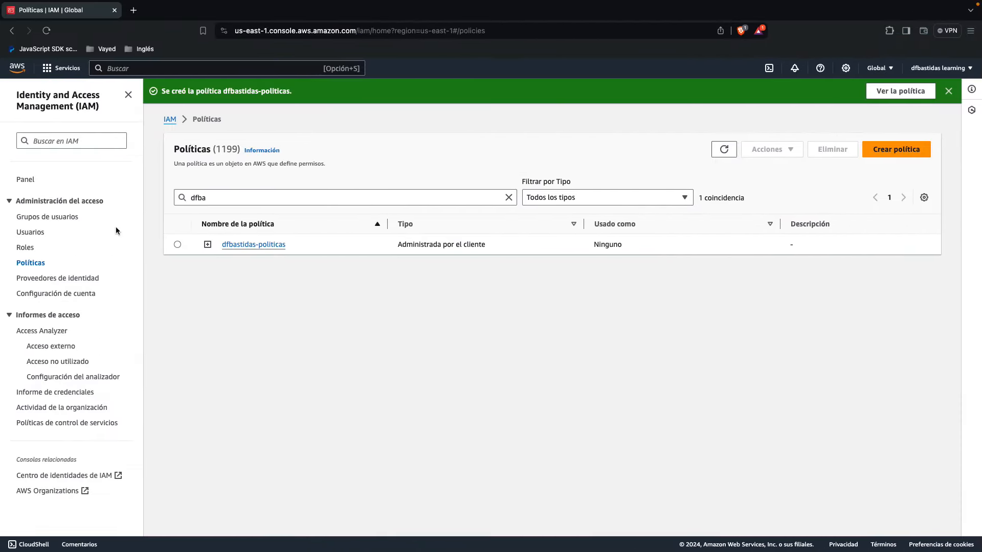
# Open user dev1's details in the main account and review the permission policies attached to the user
pyautogui.click(35, 235)
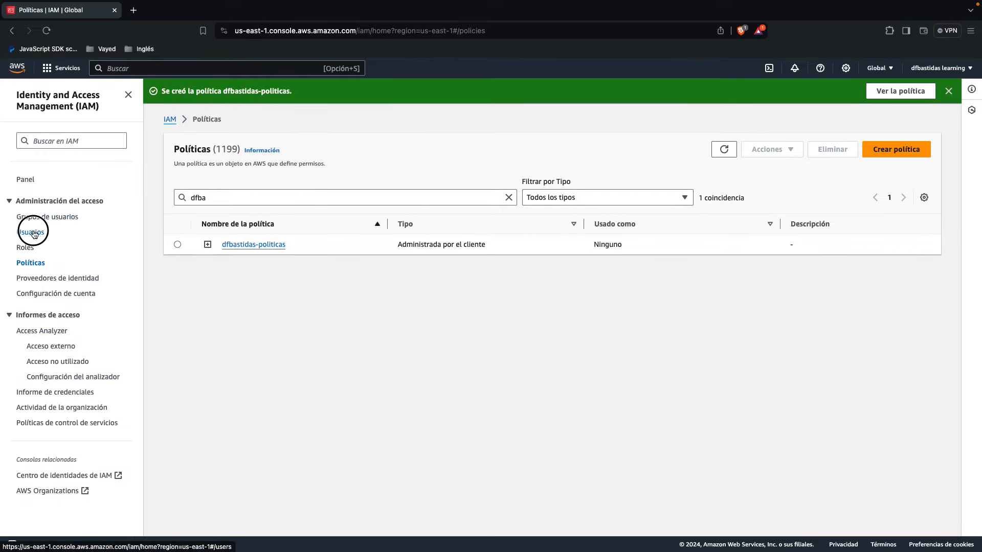
pyautogui.click(211, 243)
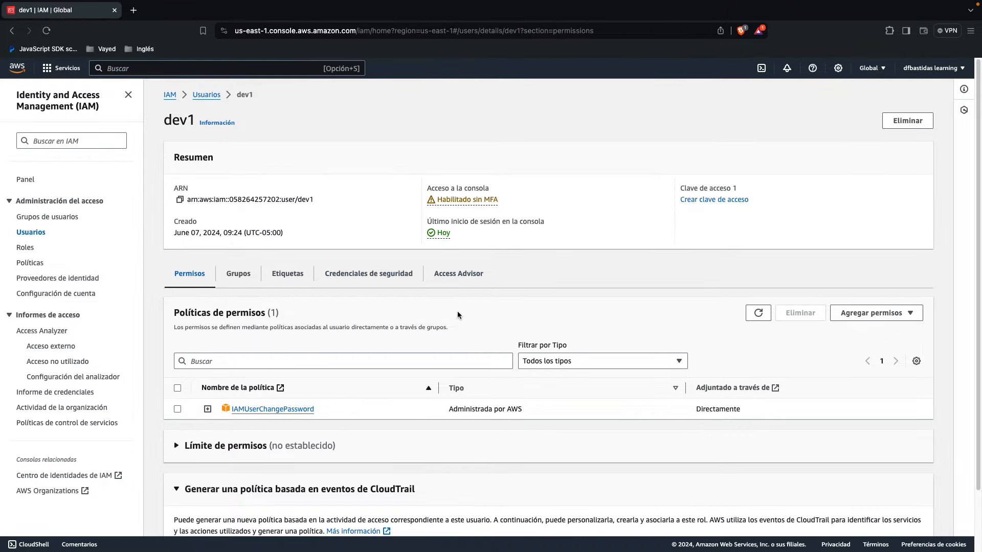
pyautogui.scroll(-2, 352, 346)
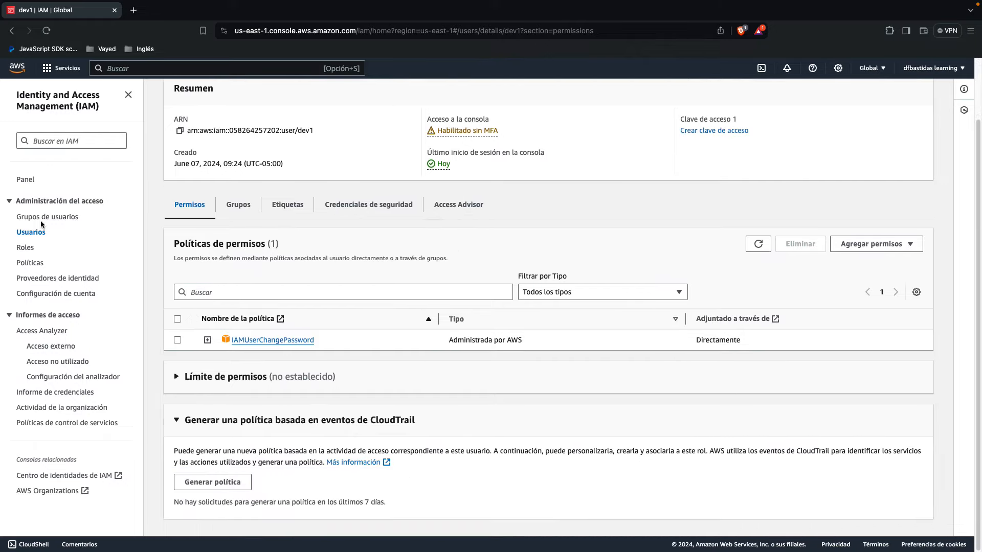
pyautogui.scroll(2, 214, 257)
pyautogui.doubleClick(185, 121)
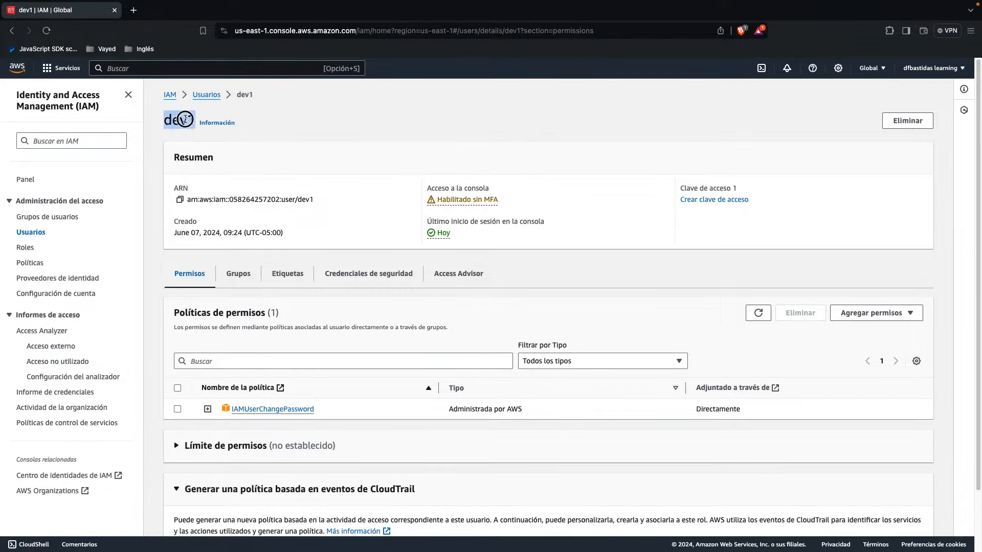
# Attach the custom policy ending in "-politicas" directly to user dev1, finding it by the start of its name
pyautogui.click(875, 313)
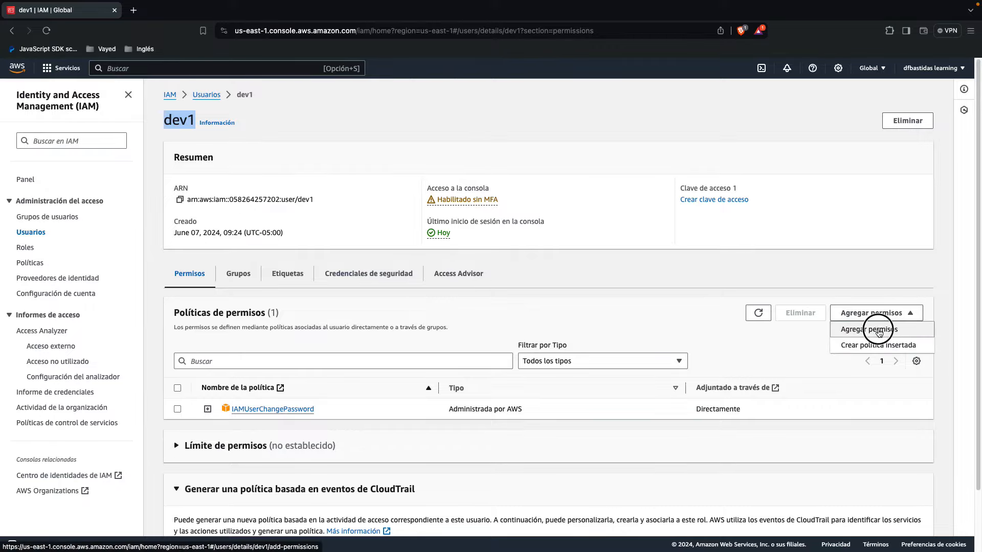
pyautogui.click(875, 328)
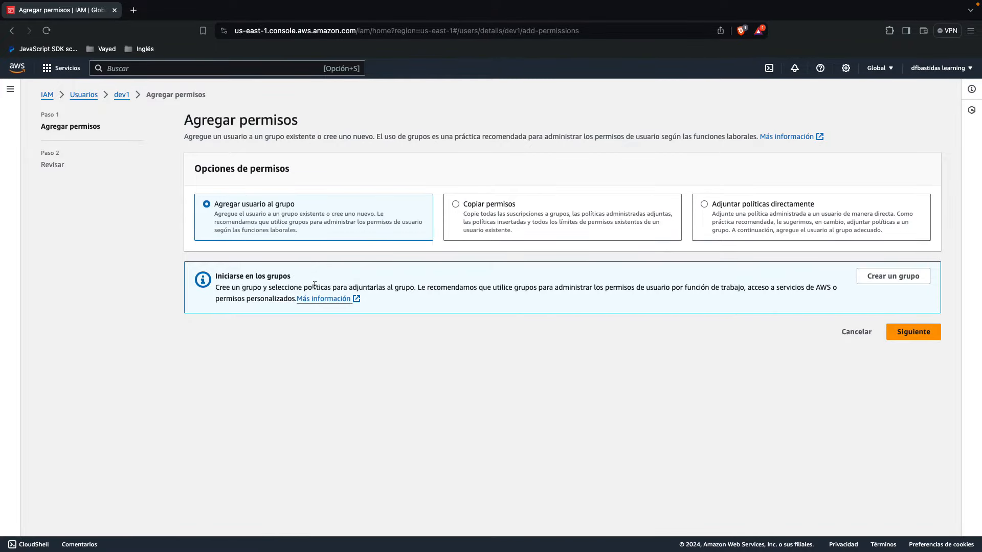
pyautogui.click(718, 206)
pyautogui.click(365, 314)
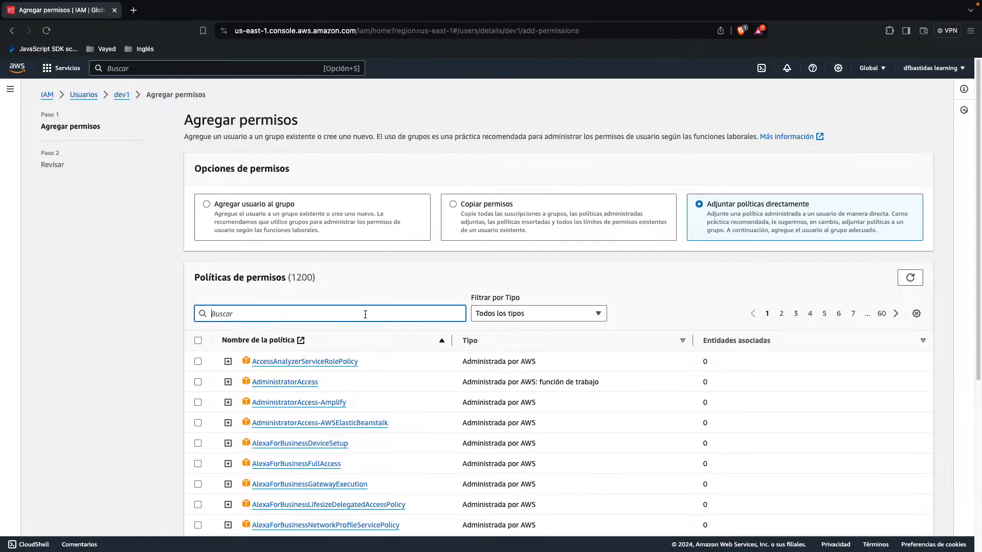
pyautogui.write('dfbas')
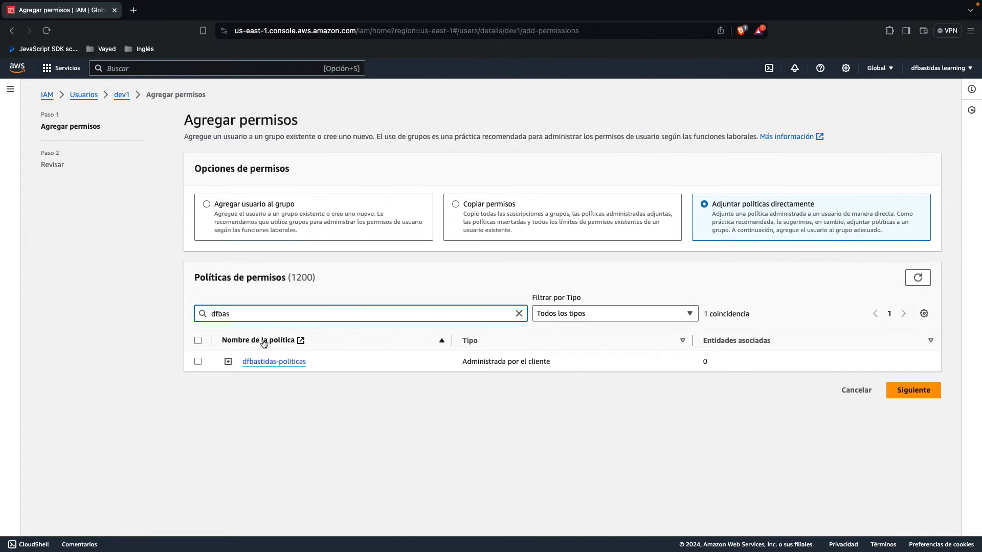
pyautogui.click(198, 361)
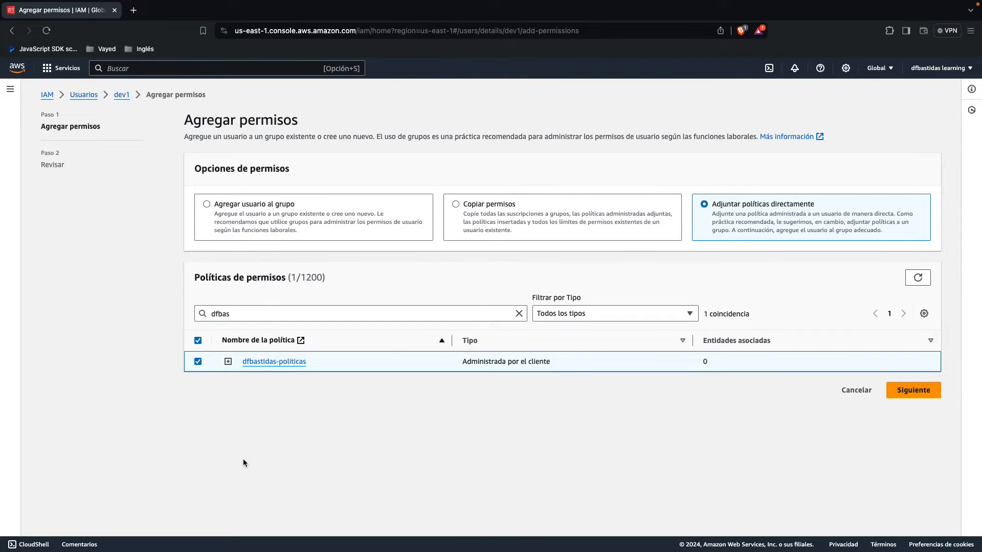
pyautogui.click(911, 391)
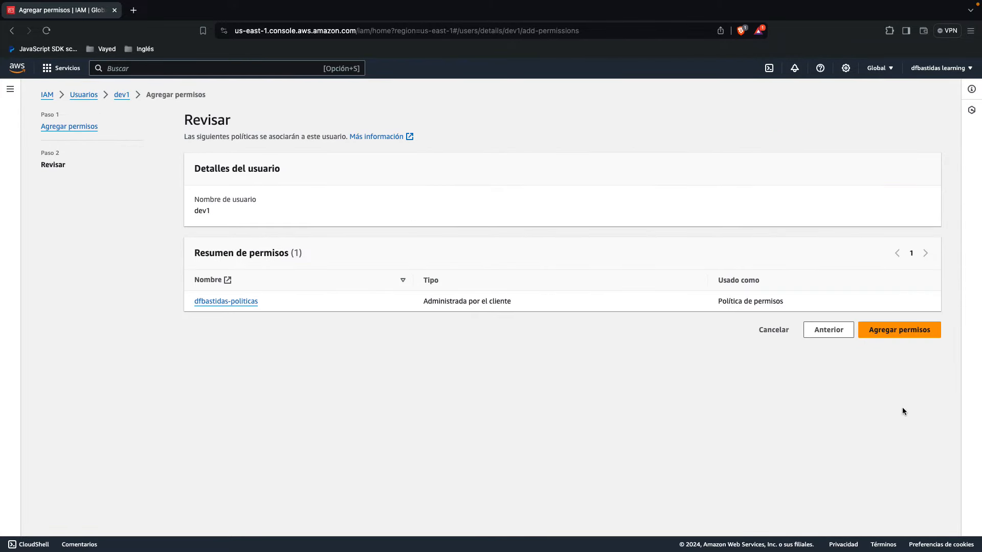
pyautogui.click(902, 334)
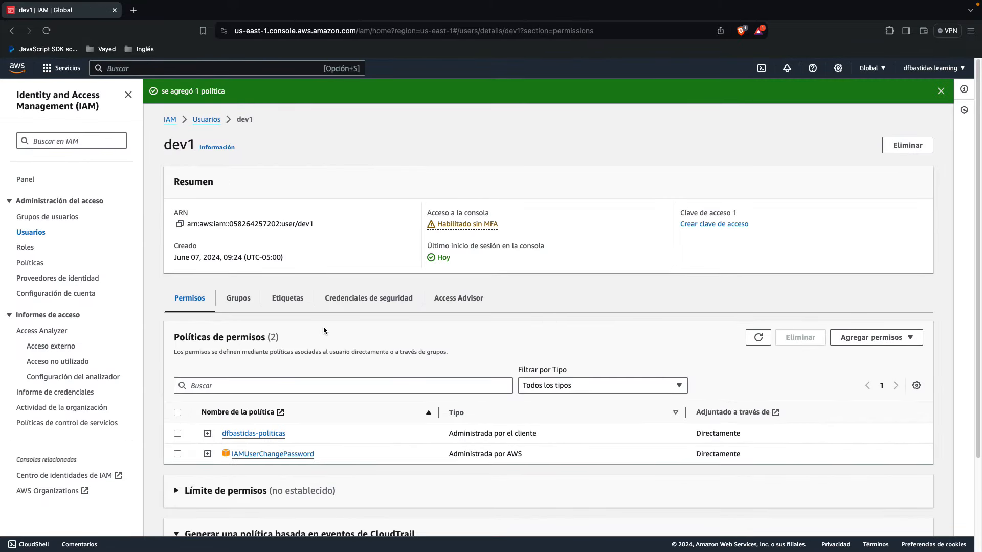
# Reopen dev1's details from the user list and examine the effect and action in the attached custom policy's JSON
pyautogui.click(32, 233)
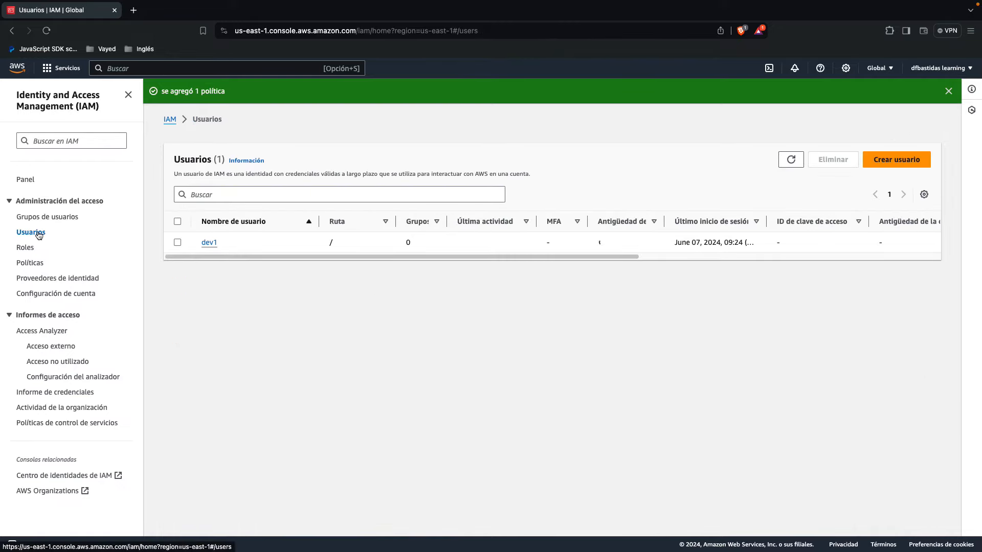
pyautogui.click(210, 244)
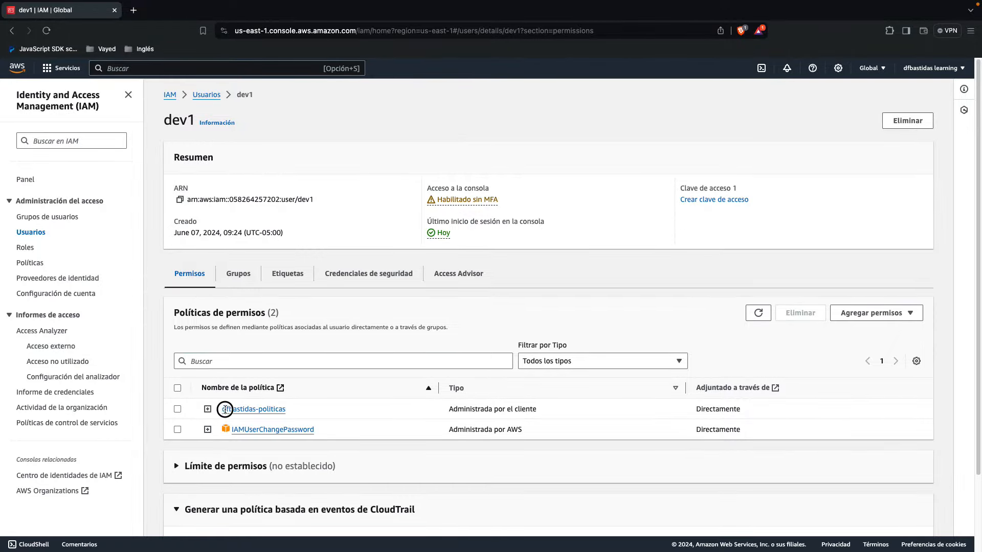
pyautogui.moveTo(221, 409); pyautogui.dragTo(268, 411)
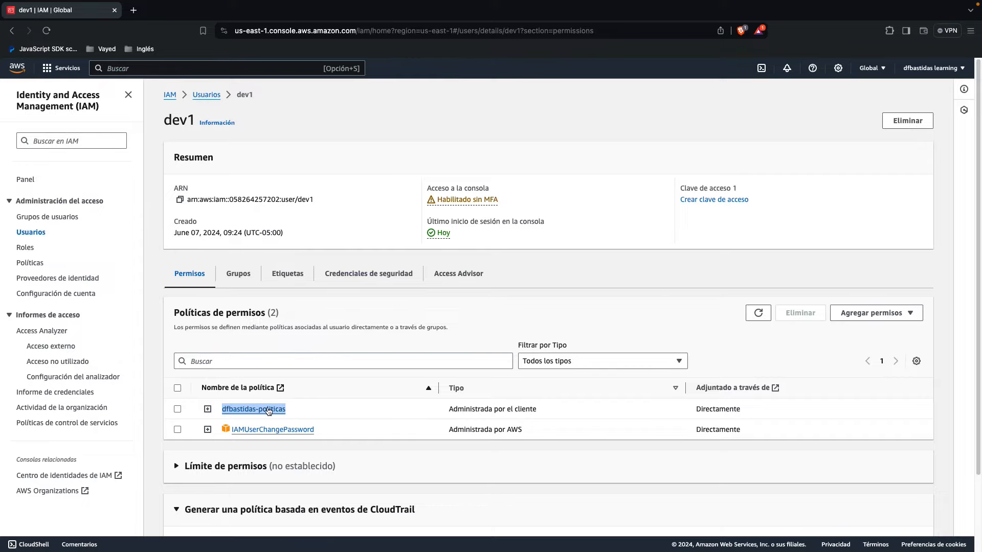
pyautogui.click(207, 409)
pyautogui.scroll(-3, 206, 412)
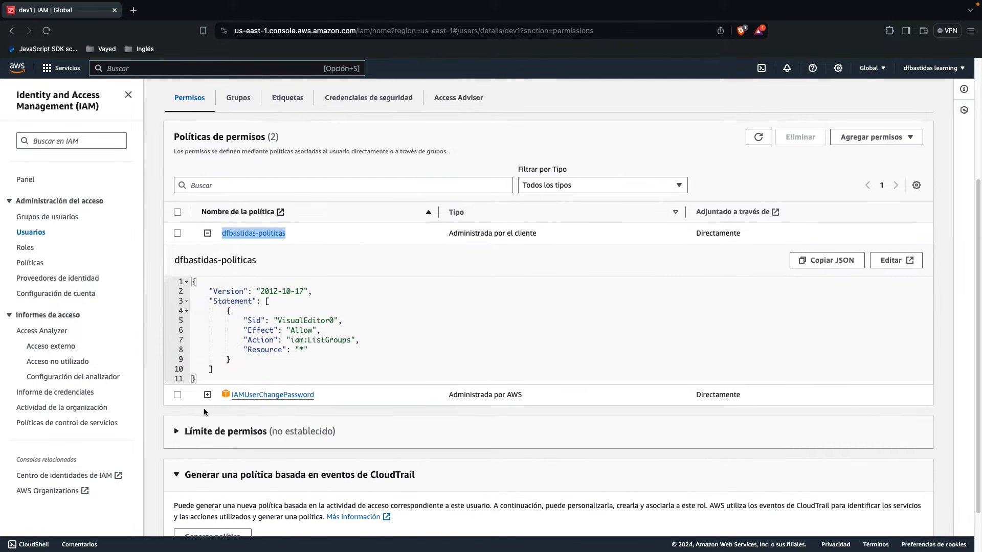
pyautogui.doubleClick(301, 331)
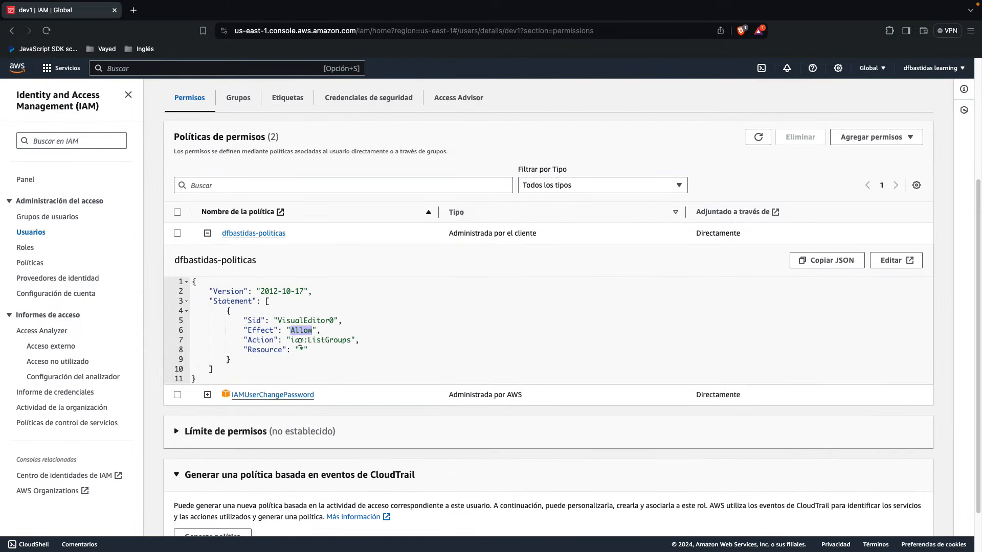
pyautogui.doubleClick(299, 342)
pyautogui.doubleClick(309, 341)
# Switch to dev1's session and reload the user groups page to check whether the groups can be listed
pyautogui.hotkey('ctrl', 'Right')
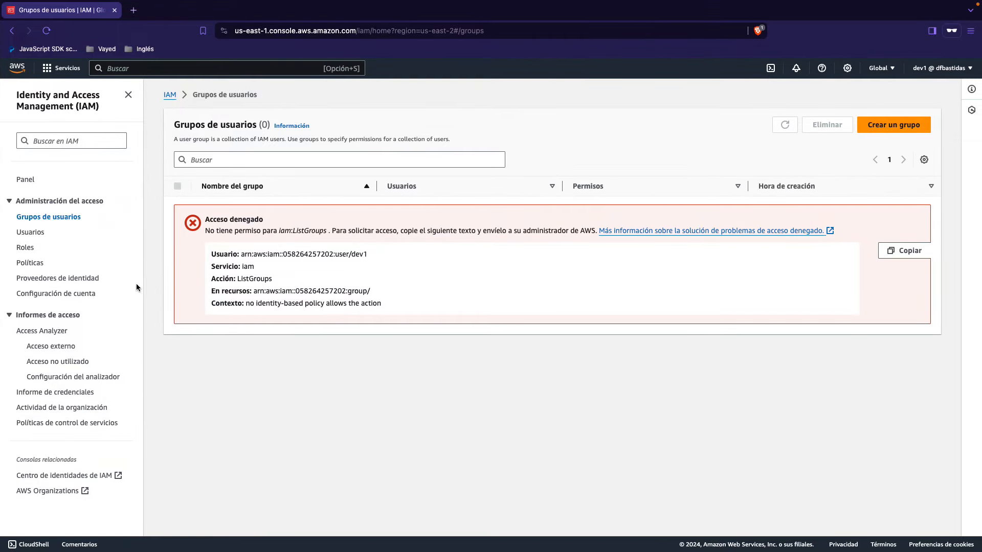
pyautogui.click(41, 234)
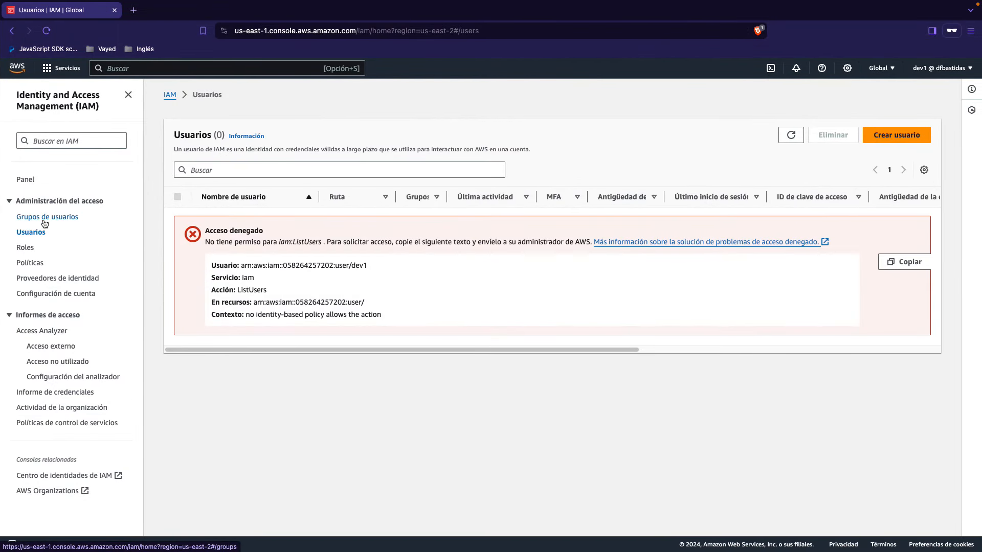
pyautogui.click(44, 223)
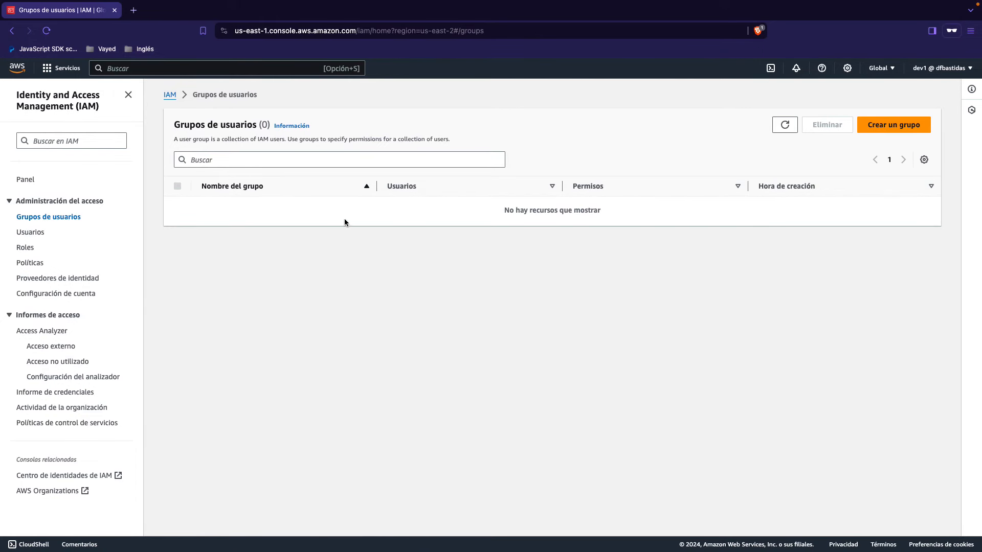
pyautogui.moveTo(602, 210); pyautogui.dragTo(398, 221)
pyautogui.moveTo(495, 210); pyautogui.dragTo(612, 216)
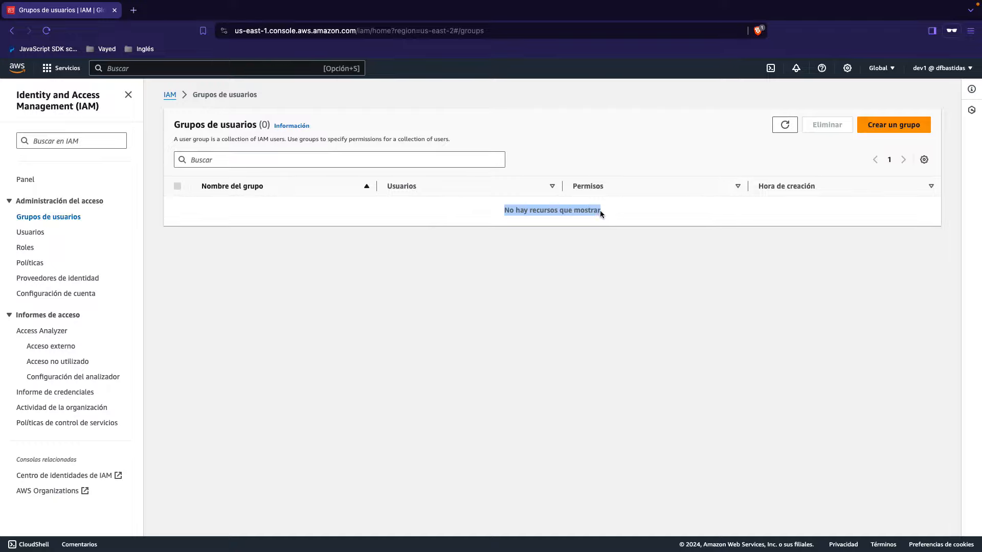
# Check dev1's access to the IAM users page and read which permission it requires
pyautogui.click(29, 236)
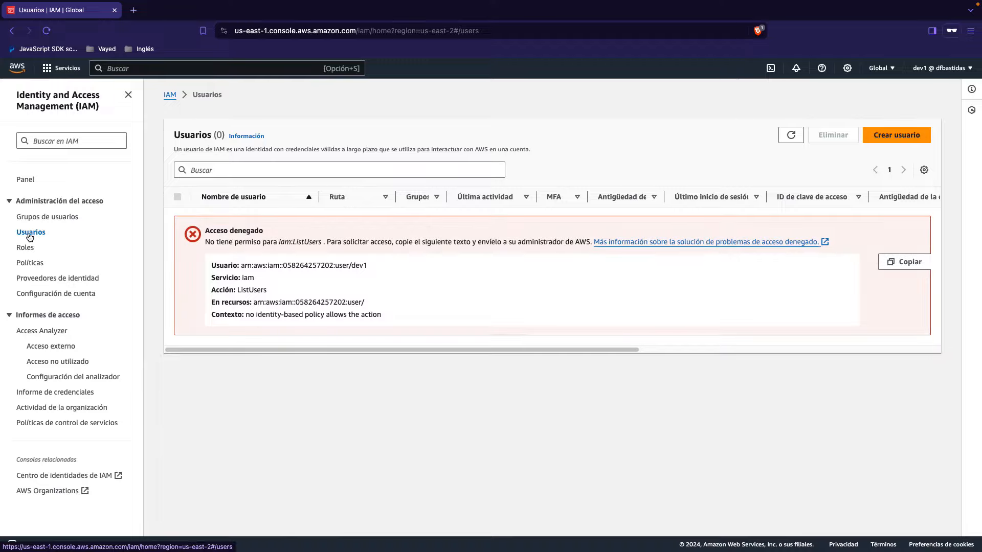
pyautogui.doubleClick(285, 243)
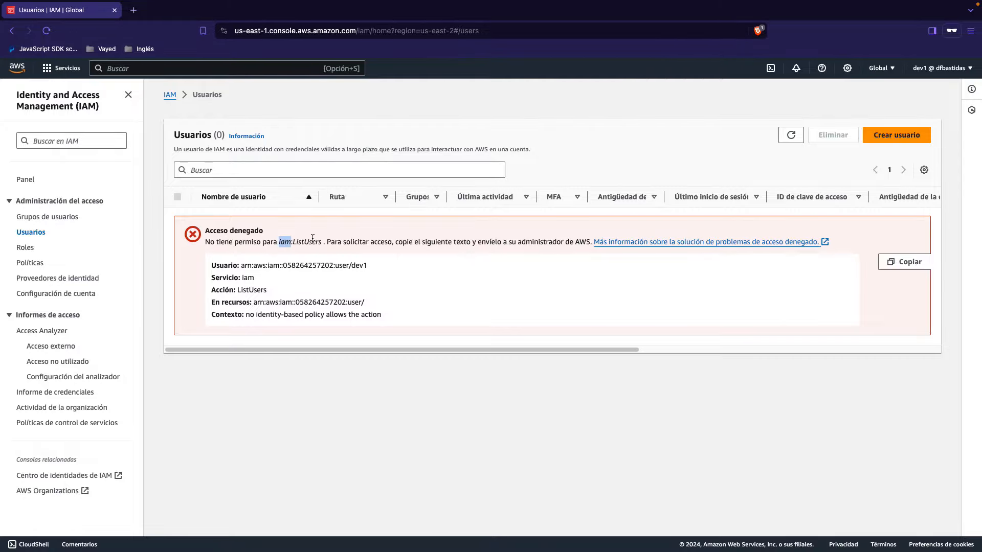
pyautogui.doubleClick(309, 241)
# In the main account, find the custom policy by the start of its name and open its permissions for editing, dismissing the feedback form
pyautogui.hotkey('ctrl', 'Left')
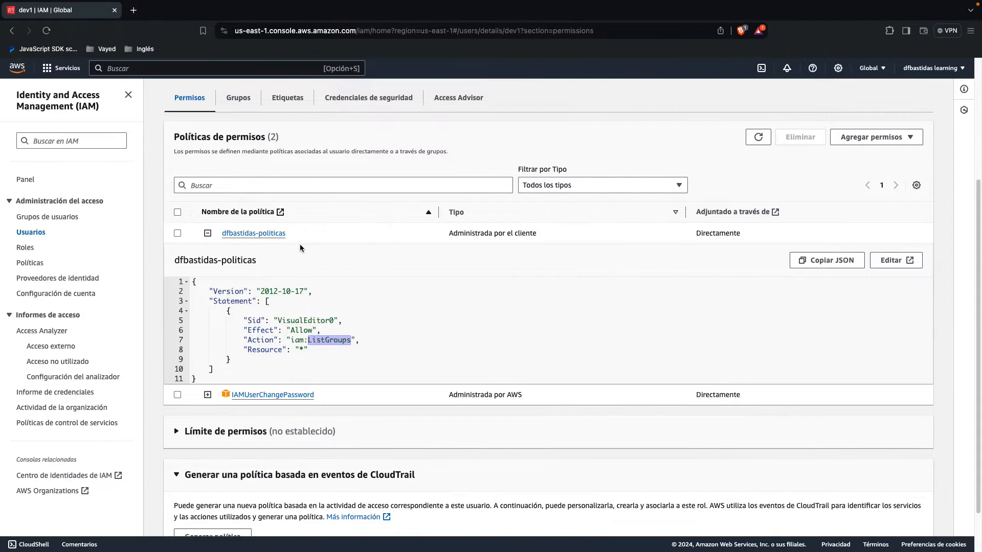
pyautogui.click(23, 265)
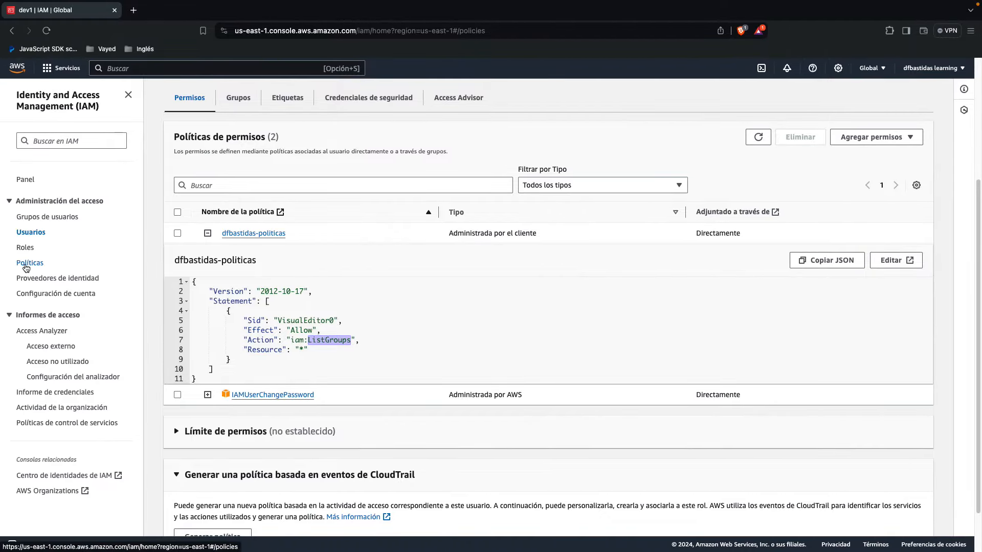
pyautogui.click(222, 145)
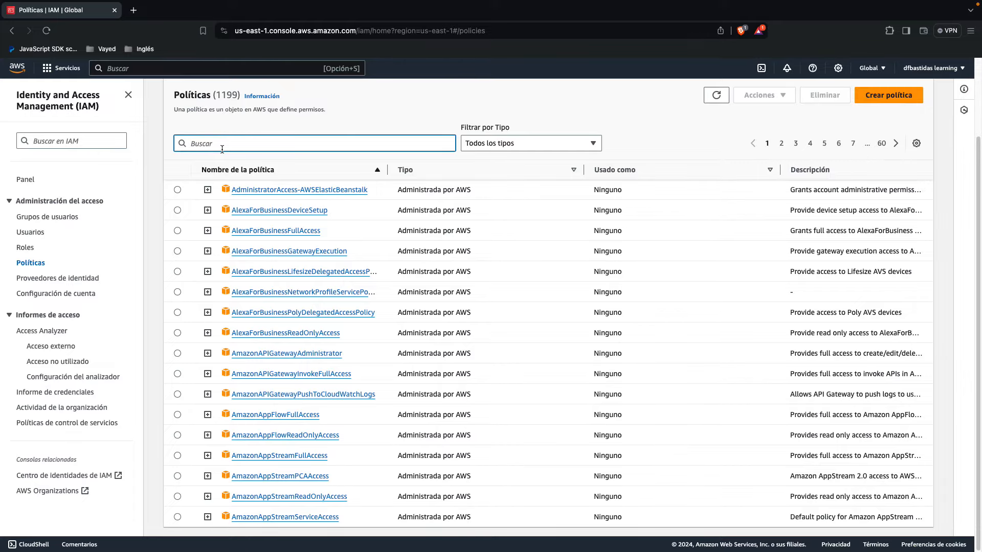
pyautogui.write('dfbas')
pyautogui.click(234, 220)
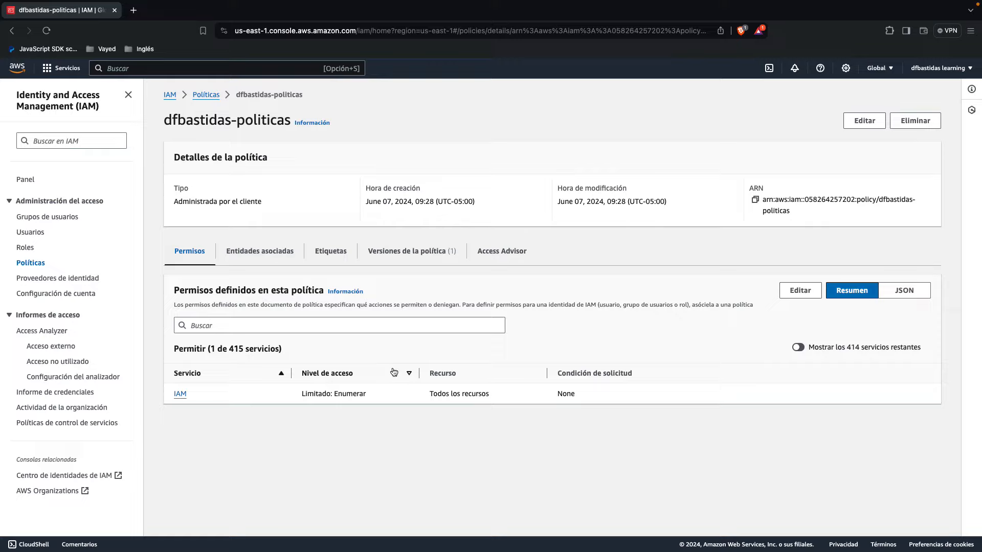
pyautogui.click(800, 290)
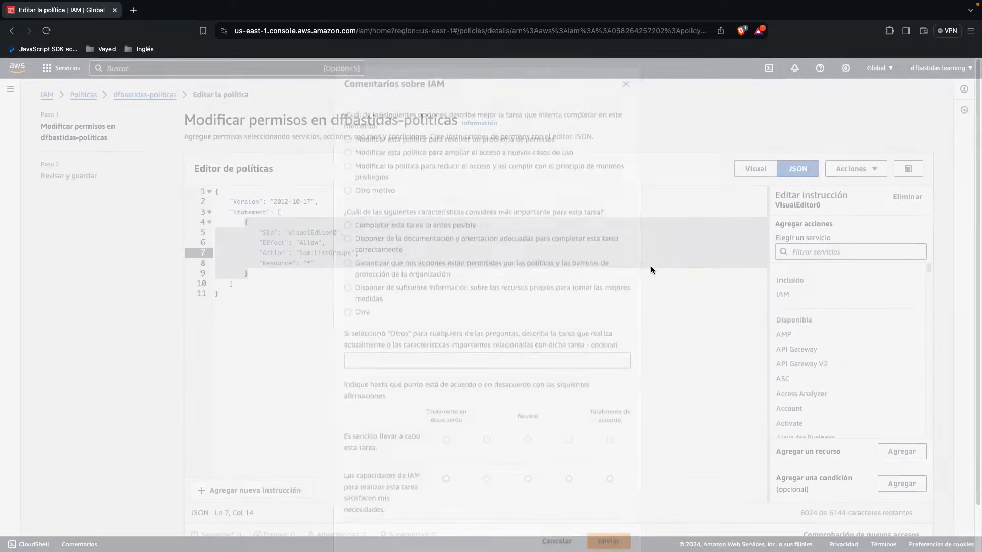
pyautogui.click(626, 82)
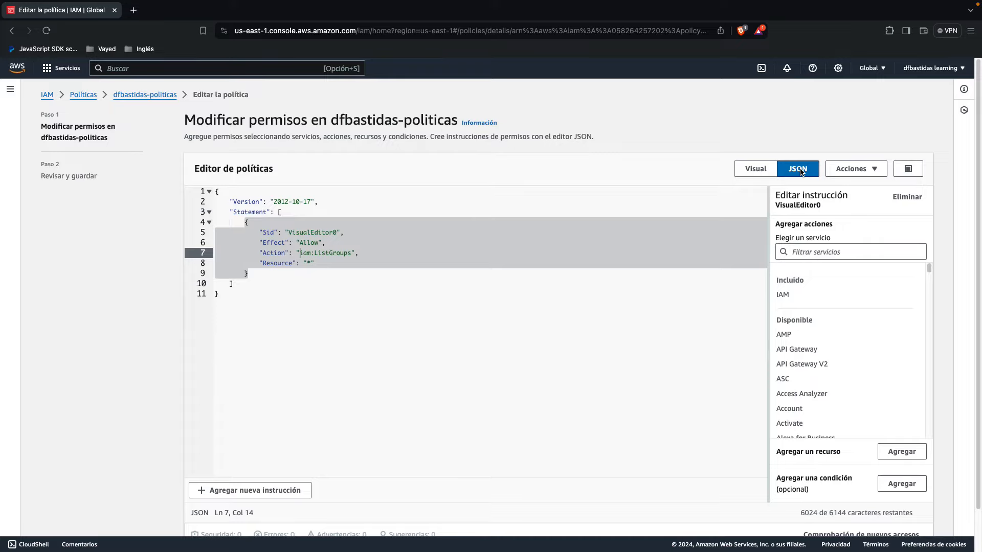
# Add the ListUsers action to the policy's allowed IAM actions in the visual editor, copying its name from dev1's access-denied message
pyautogui.click(754, 171)
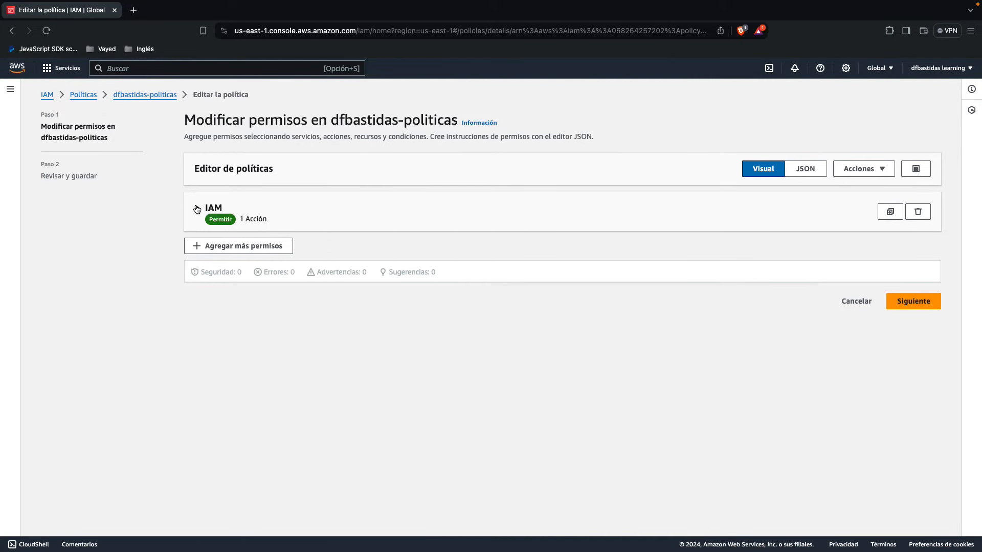
pyautogui.click(197, 209)
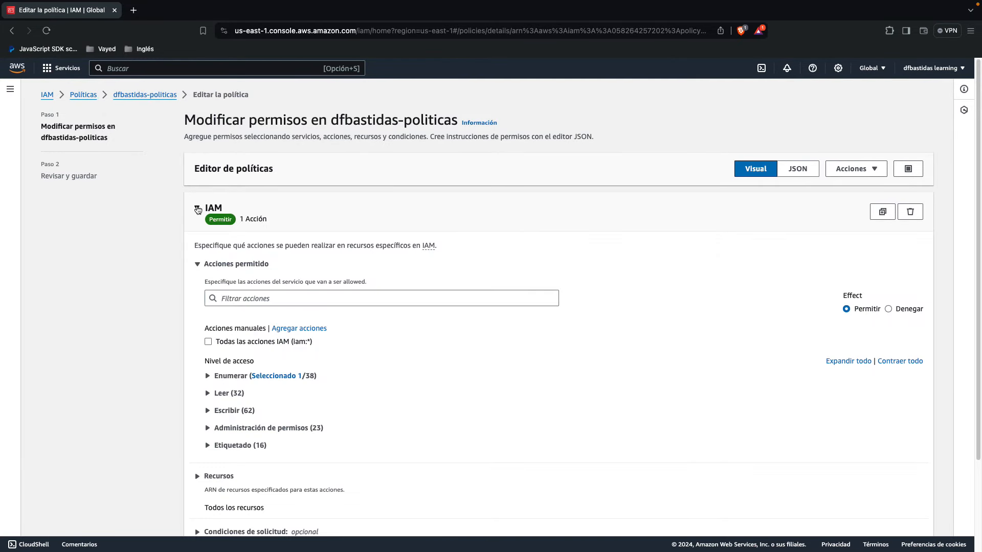
pyautogui.click(207, 210)
pyautogui.click(199, 208)
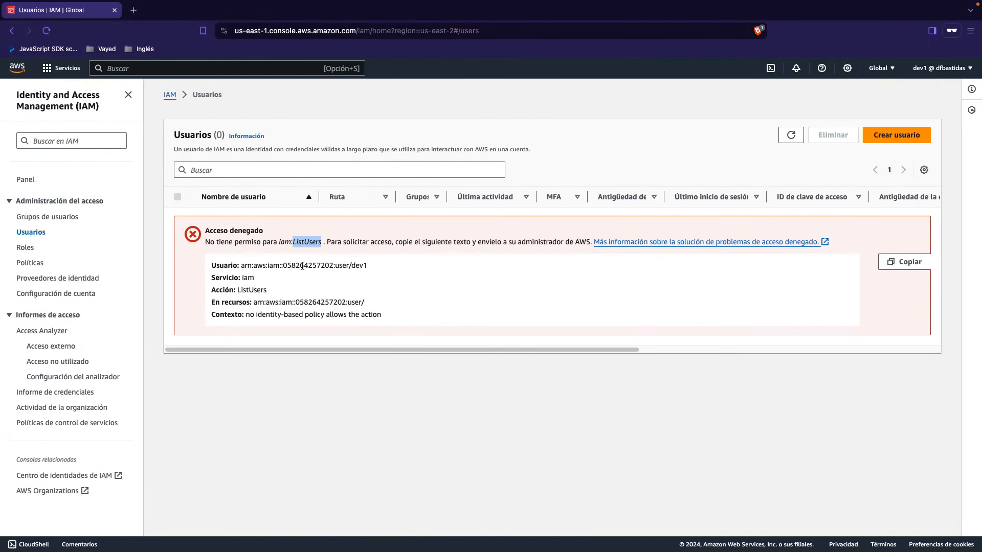
pyautogui.doubleClick(303, 243)
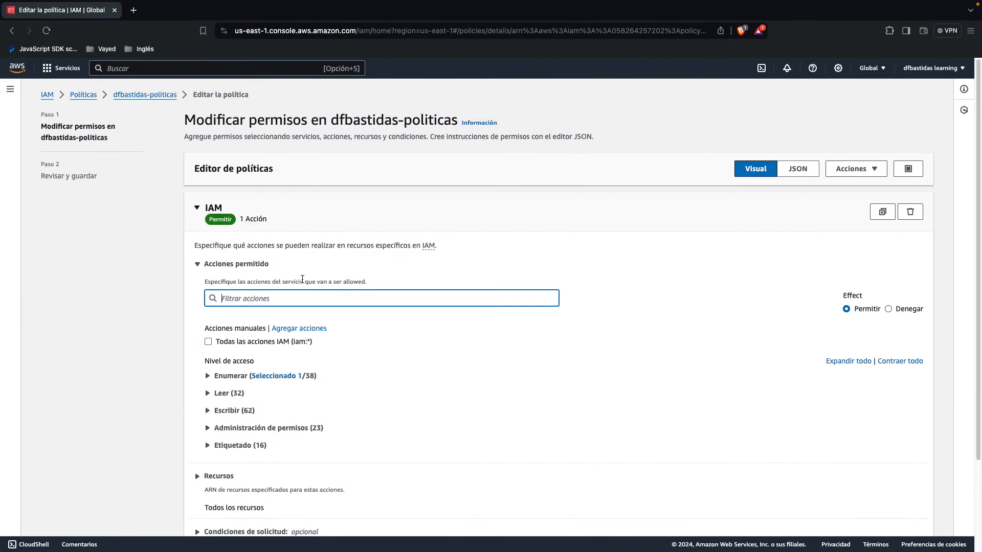
pyautogui.write('ListUsers')
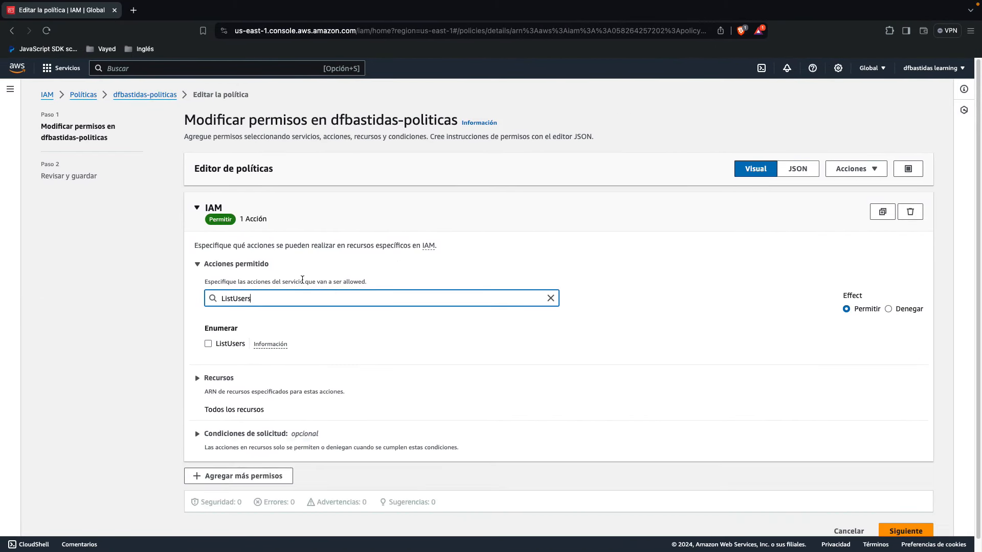
pyautogui.click(208, 344)
pyautogui.scroll(-1, 522, 359)
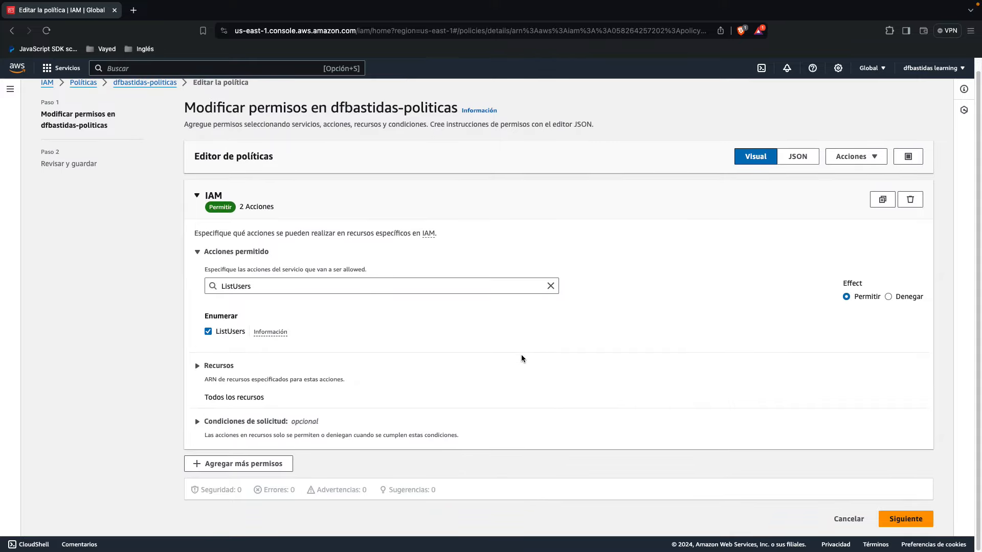
# Review the policy's IAM permission block and expand the Enumerar access level to examine its selected actions
pyautogui.click(196, 195)
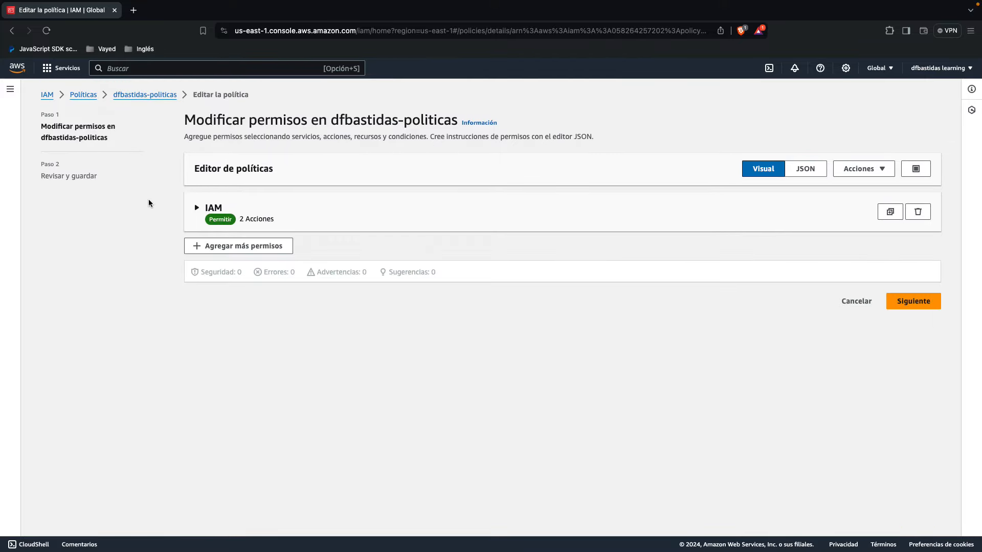
pyautogui.click(197, 208)
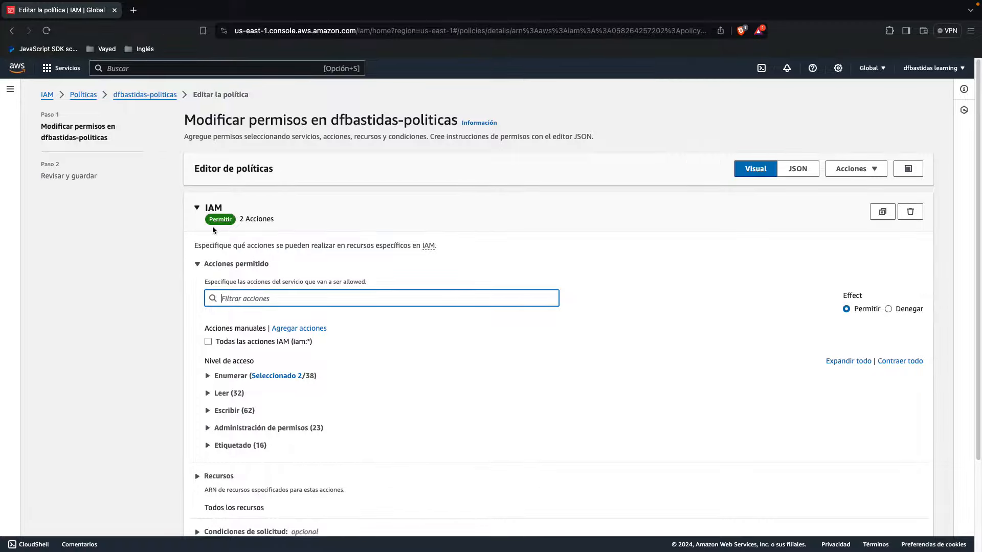
pyautogui.moveTo(226, 210); pyautogui.dragTo(200, 209)
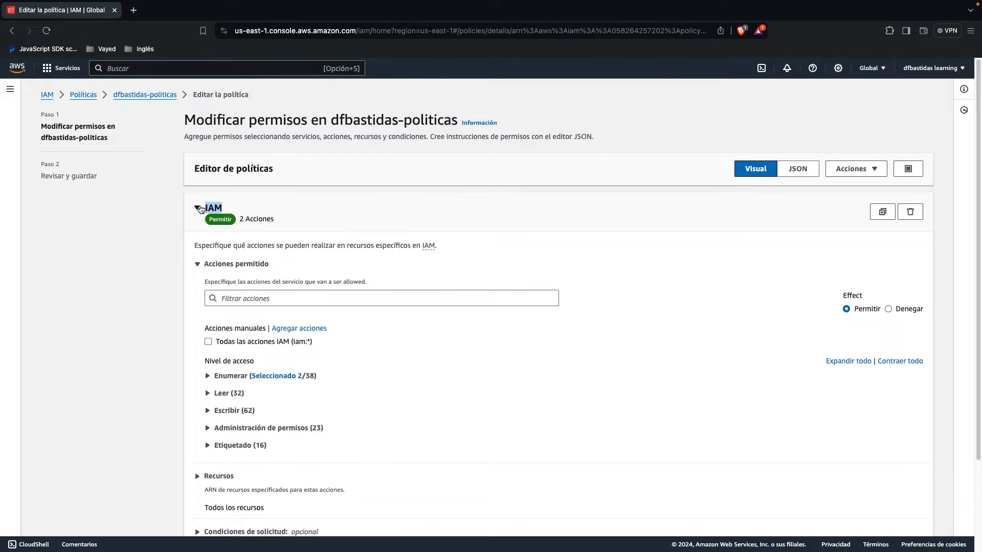
pyautogui.click(156, 231)
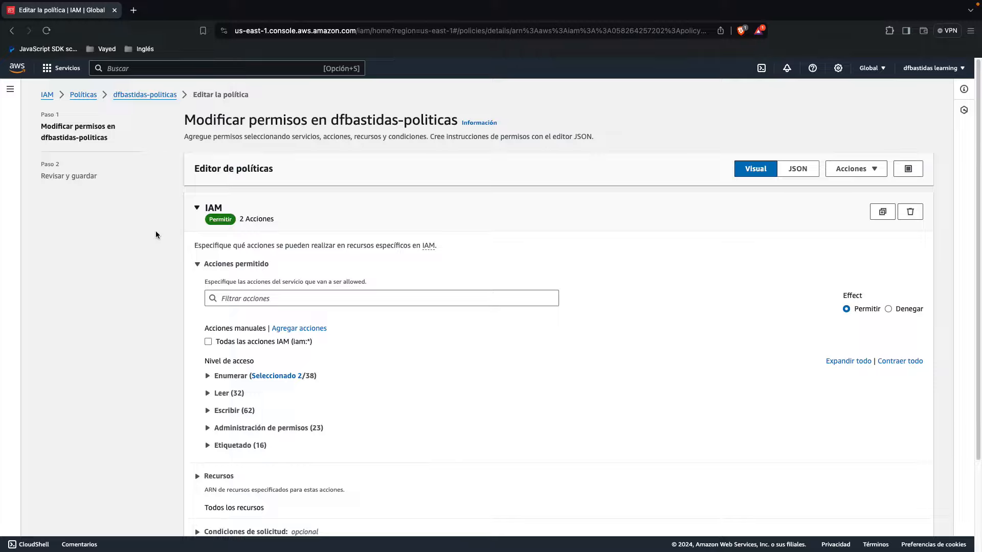
pyautogui.click(208, 377)
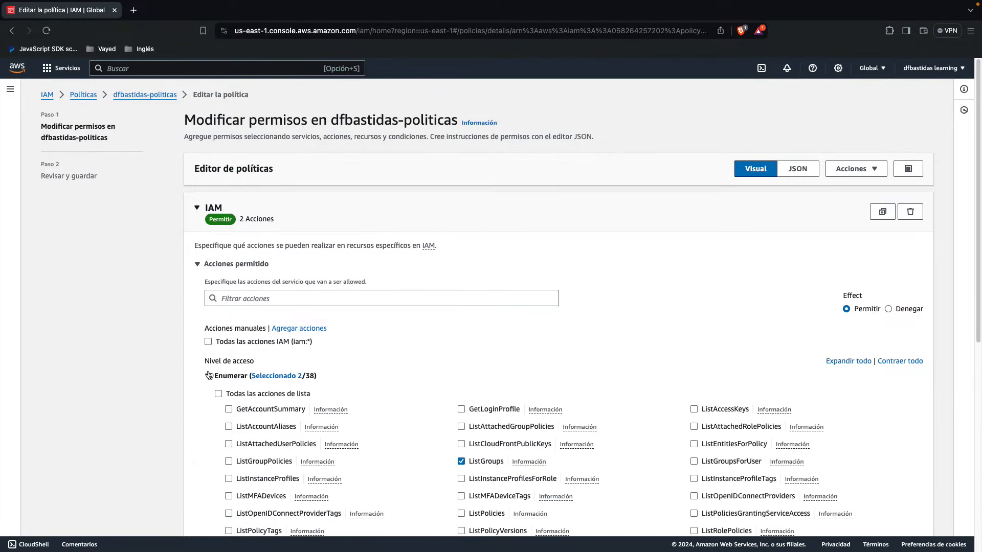
# Examine the IAM block's access levels Enumerar, Leer, Escribir, Administración de permisos and Etiquetado, expanding and collapsing them
pyautogui.scroll(-3, 227, 371)
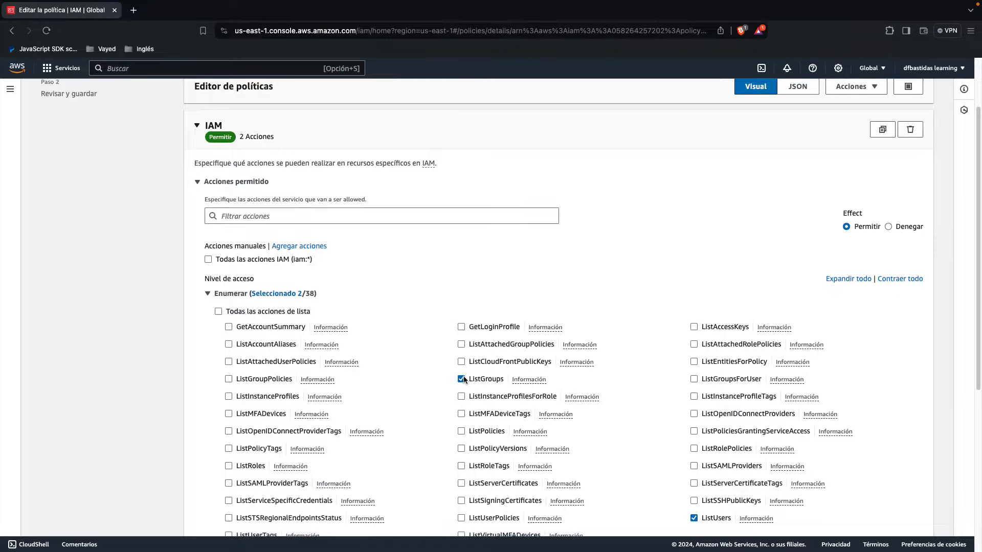
pyautogui.scroll(-5, 463, 376)
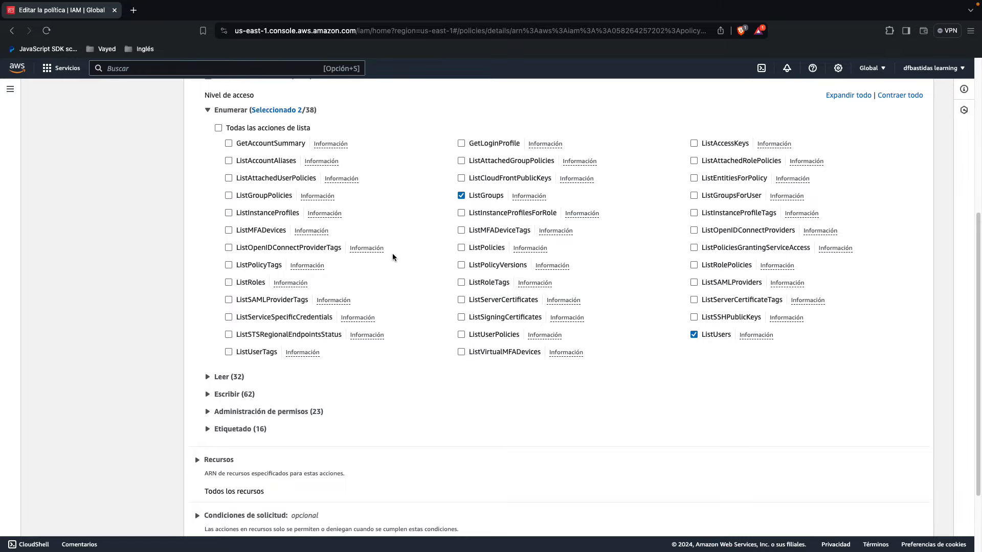
pyautogui.scroll(1, 392, 254)
pyautogui.click(224, 162)
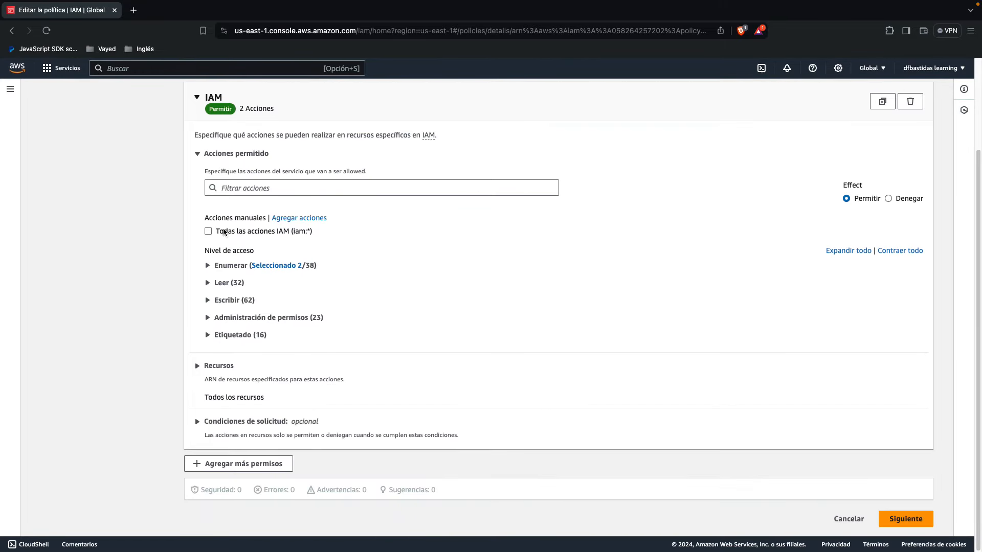
pyautogui.click(223, 283)
pyautogui.click(223, 282)
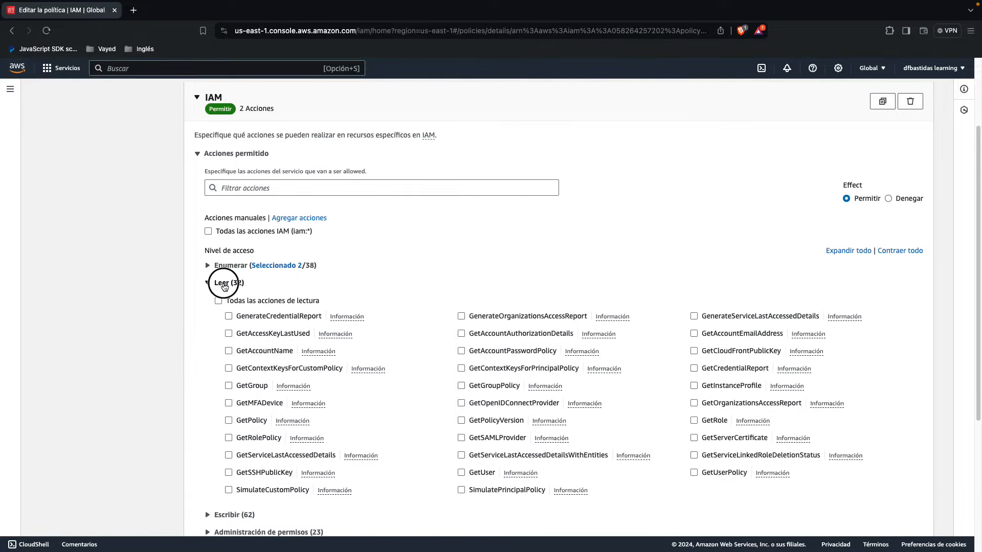
pyautogui.click(225, 301)
pyautogui.click(225, 301)
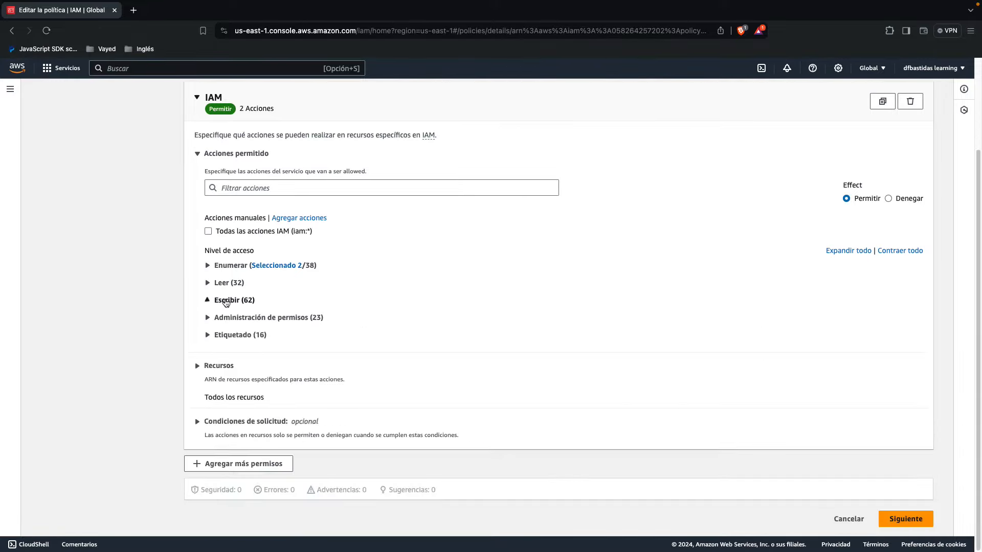
pyautogui.click(234, 318)
pyautogui.click(235, 318)
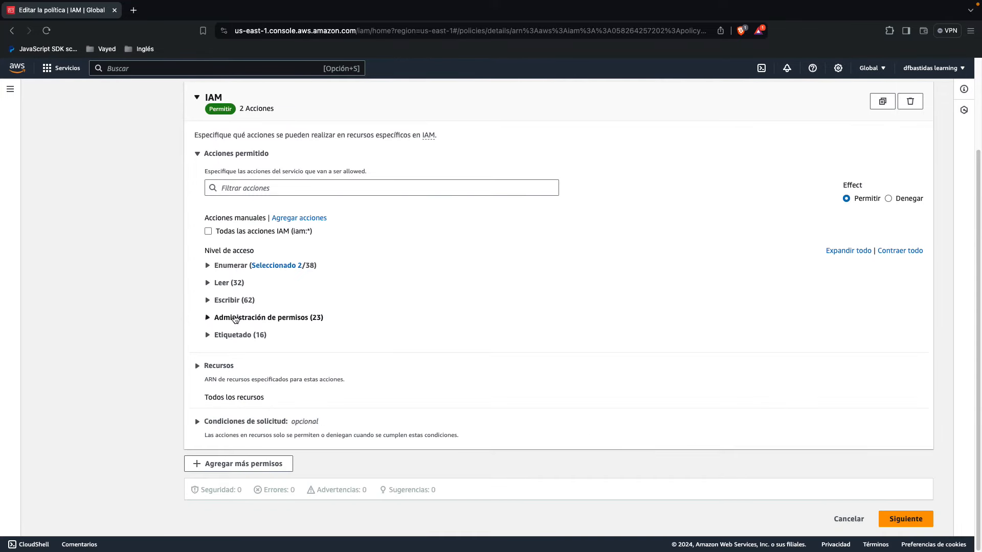
pyautogui.click(236, 335)
pyautogui.click(235, 335)
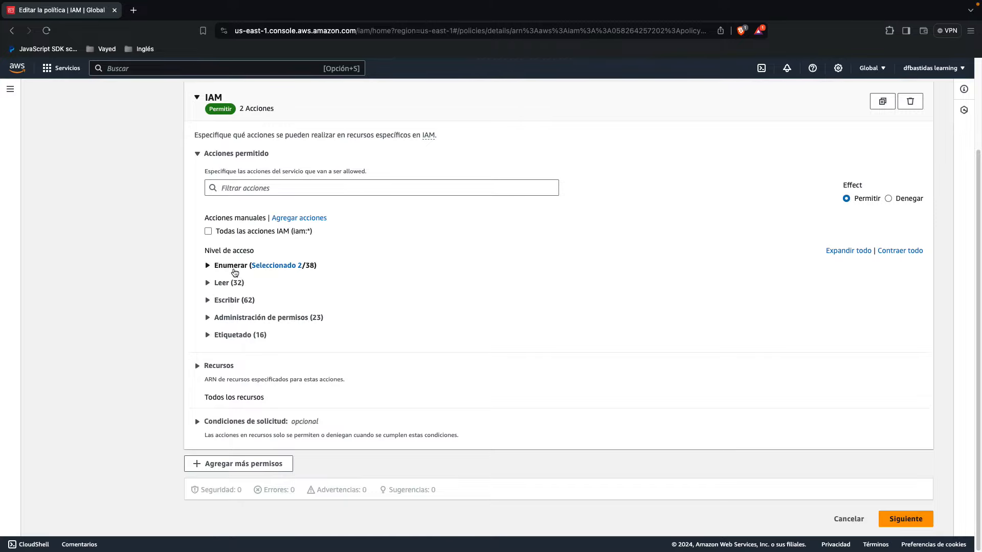
# Recheck the selected ListGroups and ListUsers actions under Enumerar and collapse the policy's IAM permission block
pyautogui.click(235, 272)
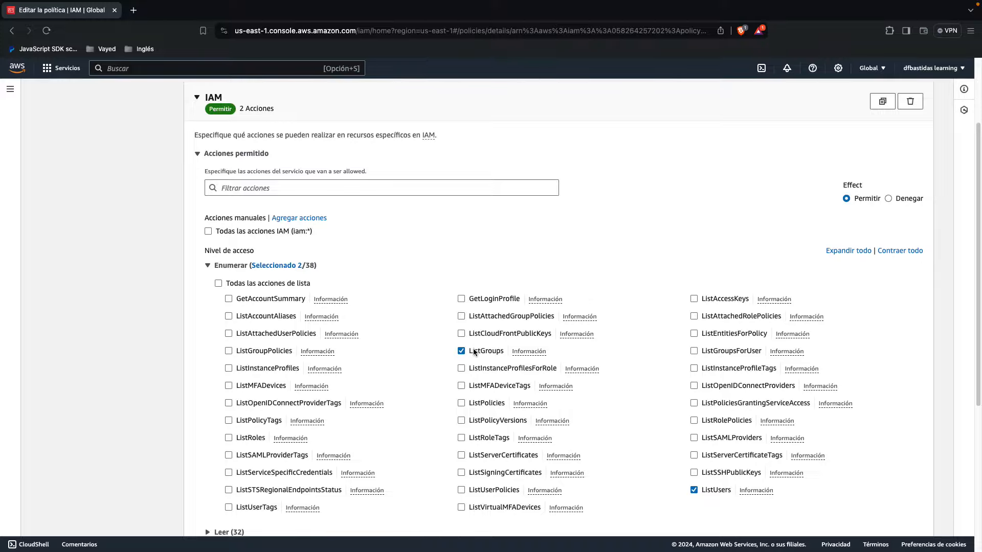
pyautogui.click(230, 271)
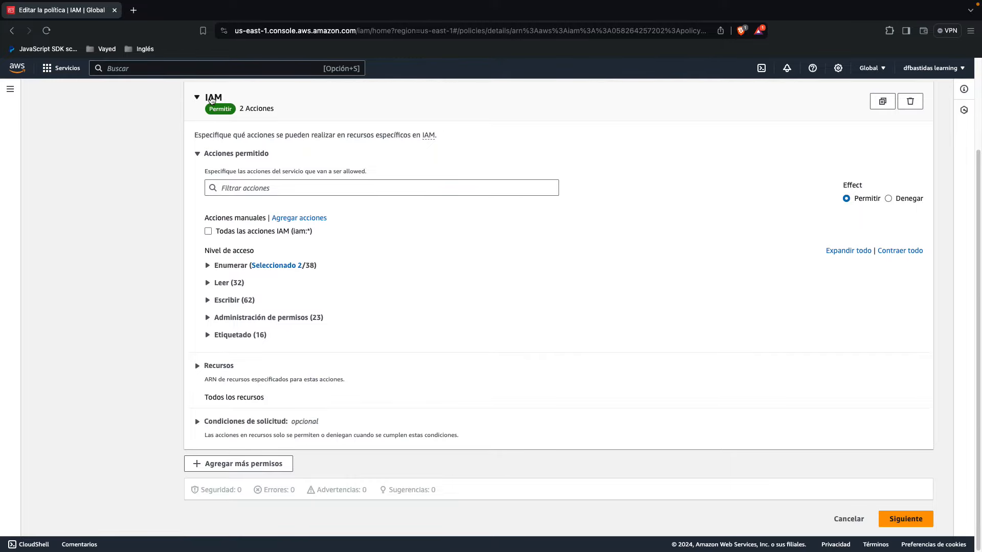
pyautogui.click(211, 99)
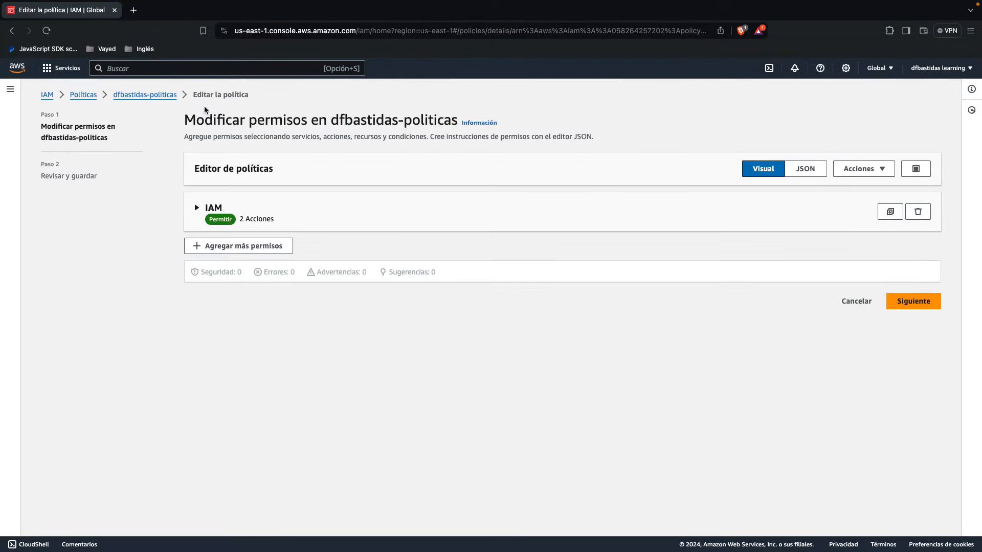
pyautogui.click(209, 210)
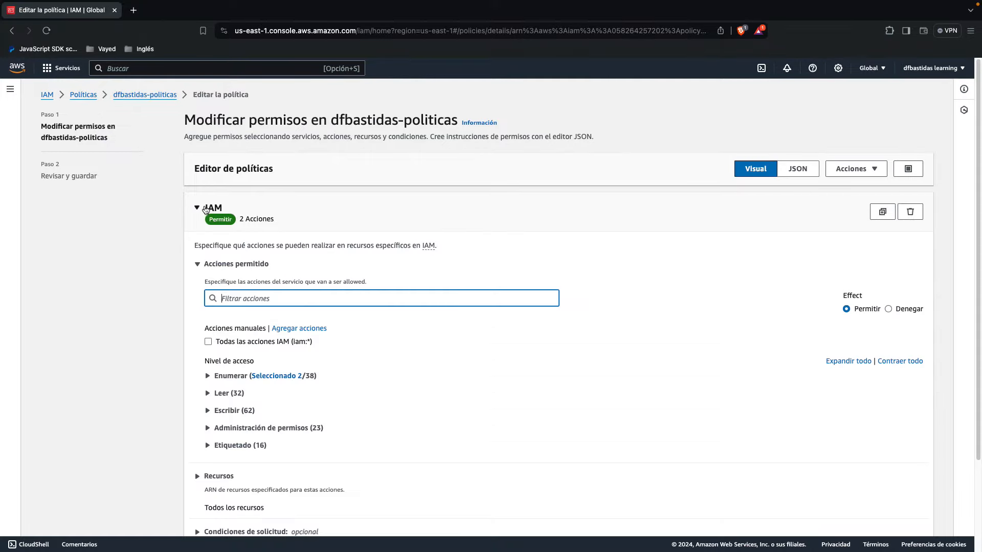
pyautogui.click(198, 208)
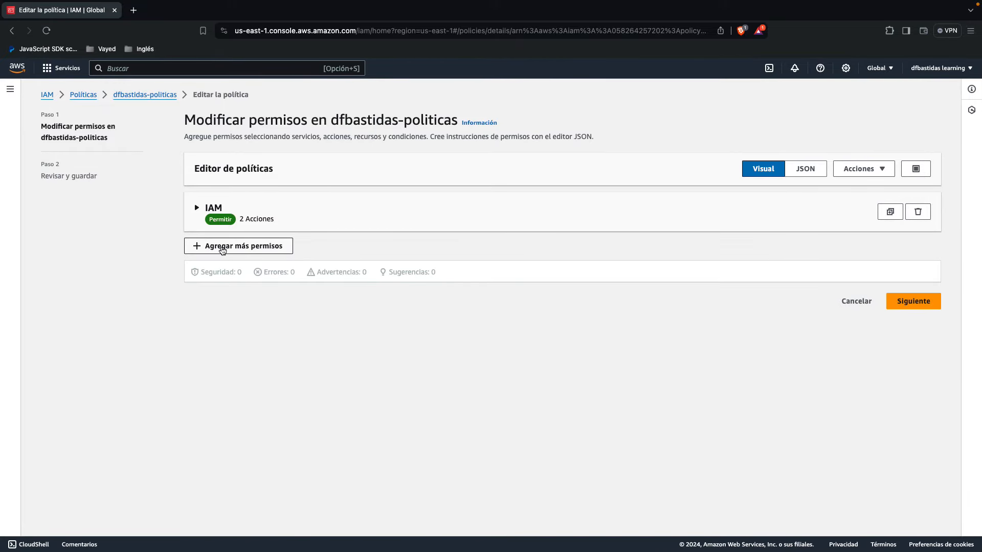
# Add a second permission block for the EC2 service to the policy and remove it again
pyautogui.click(219, 247)
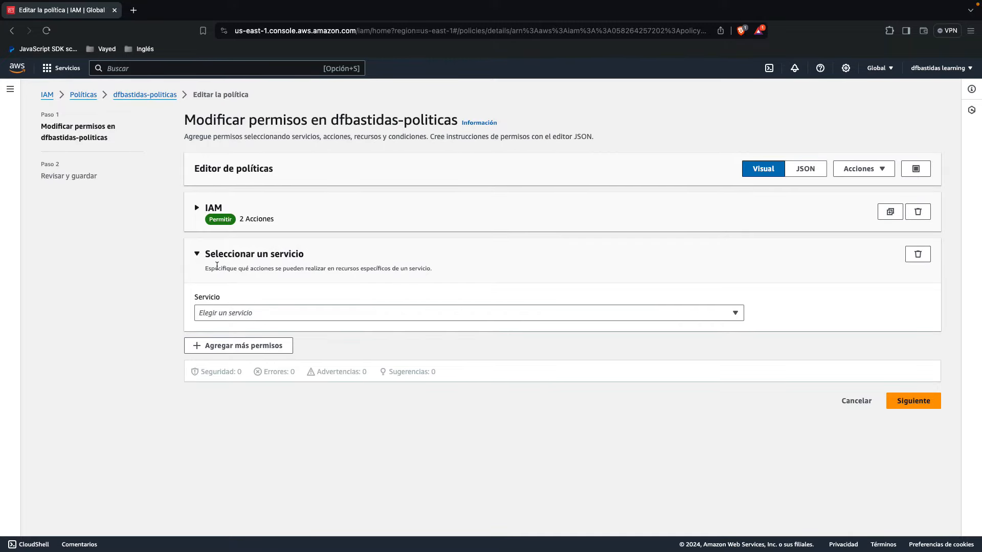
pyautogui.click(221, 314)
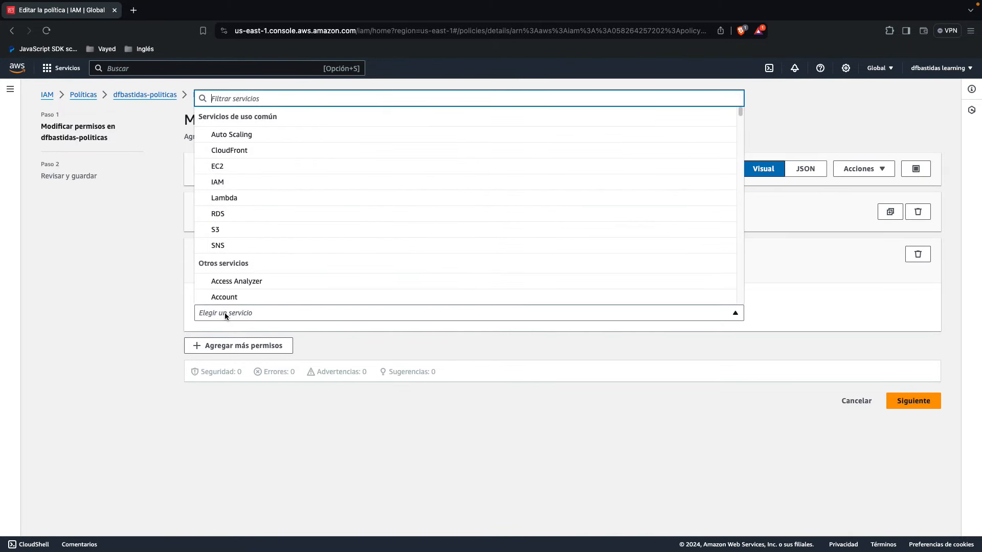
pyautogui.write('Ec2')
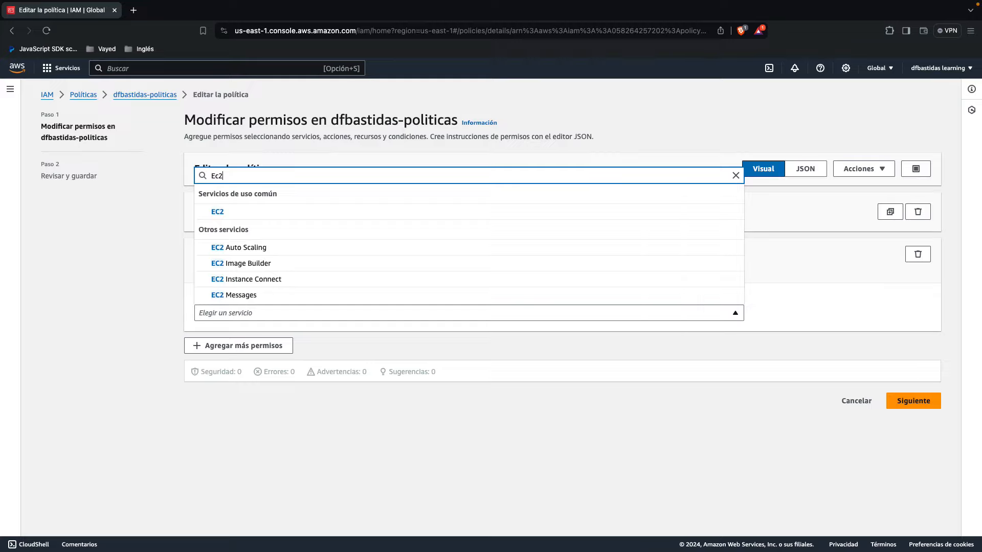
pyautogui.click(214, 212)
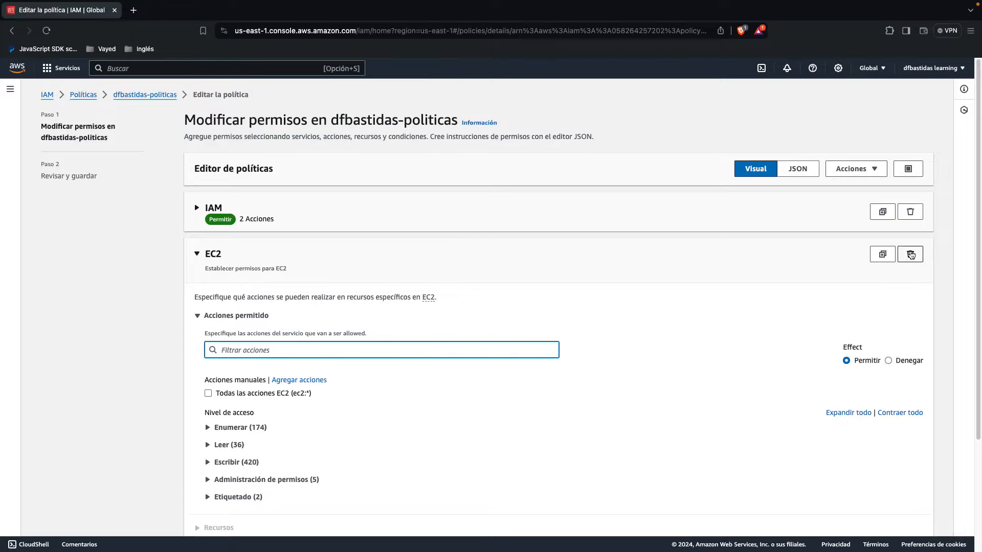
pyautogui.click(911, 254)
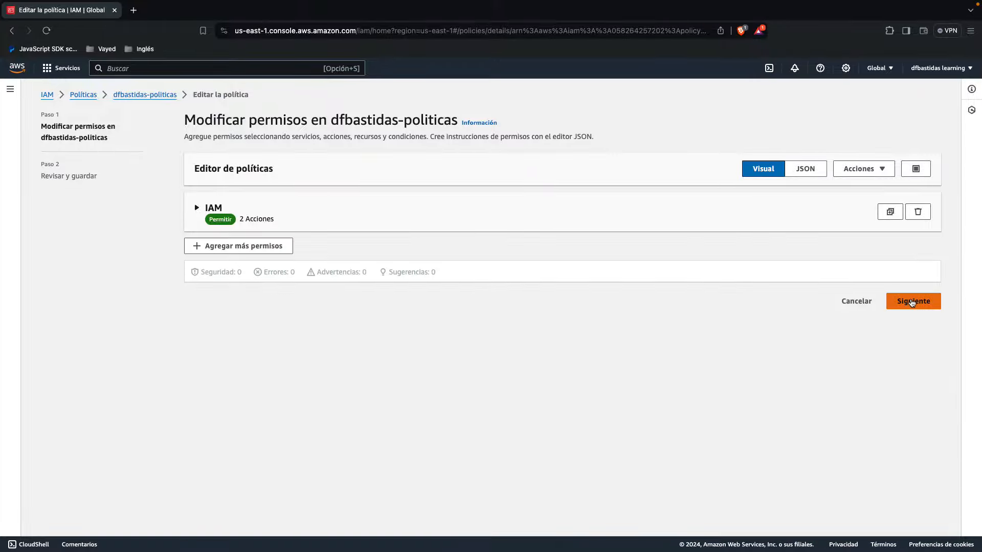
# Continue to the policy review and save the changes as the new default version
pyautogui.click(912, 303)
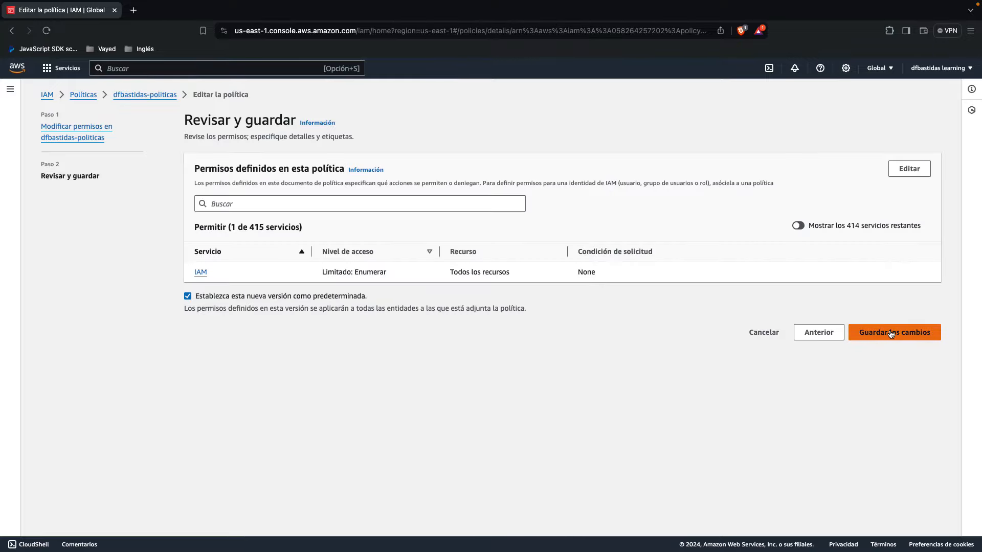
pyautogui.click(891, 333)
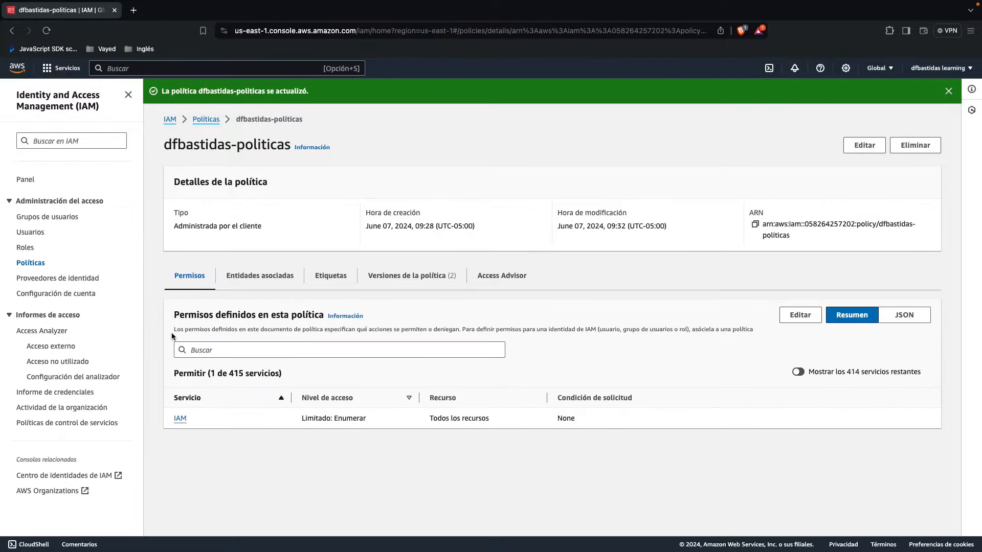
# Find the custom policy in the policy list by the start of its name and inspect the allowed actions in its JSON
pyautogui.click(40, 267)
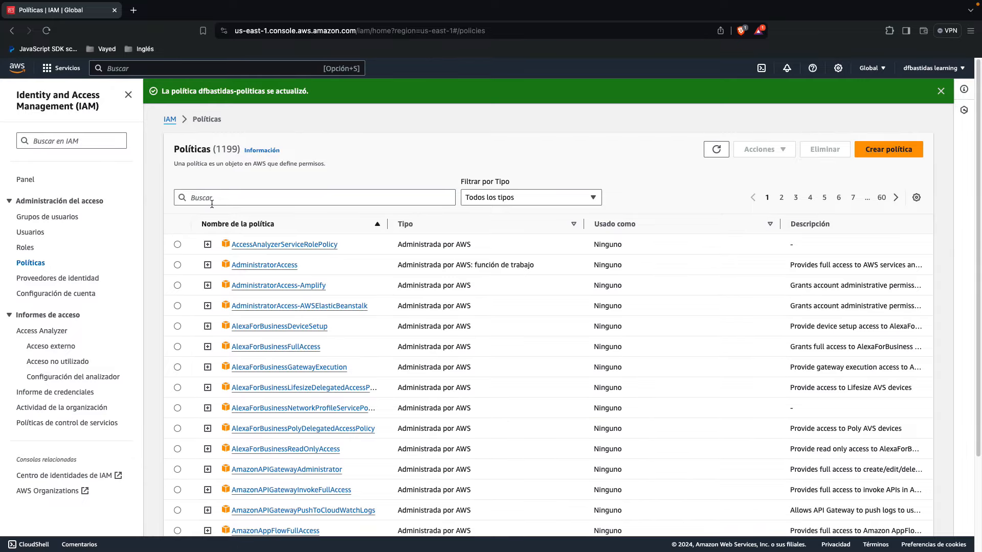
pyautogui.click(212, 203)
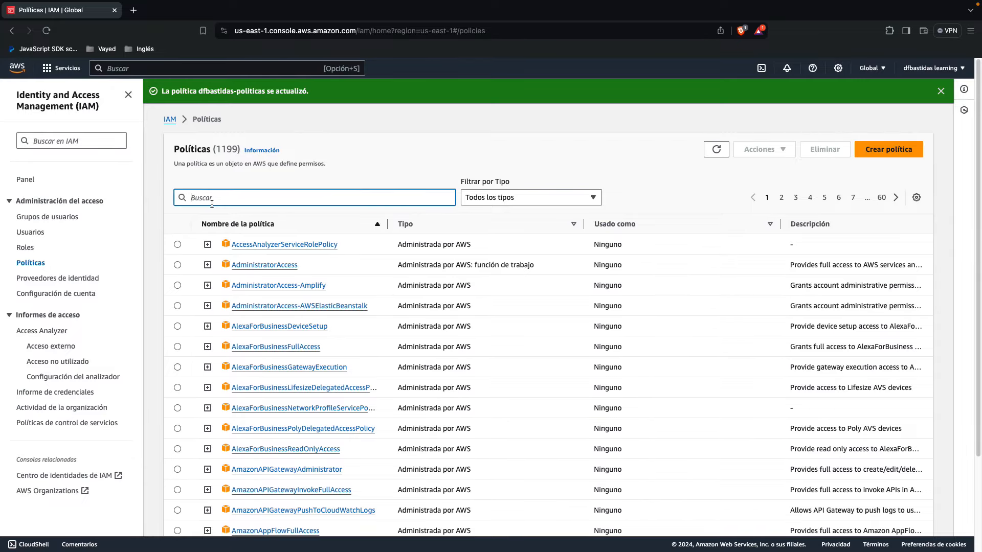
pyautogui.write('dfb')
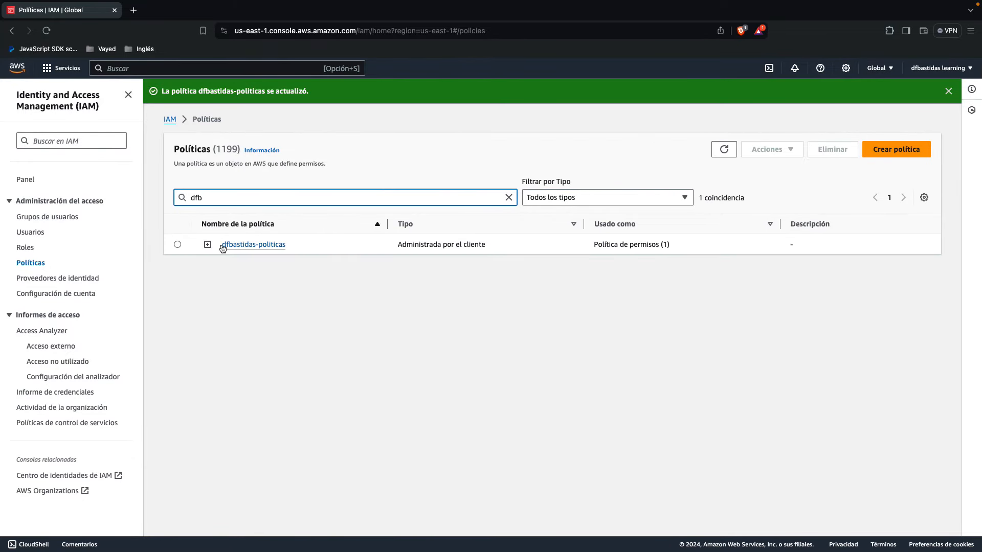
pyautogui.click(208, 245)
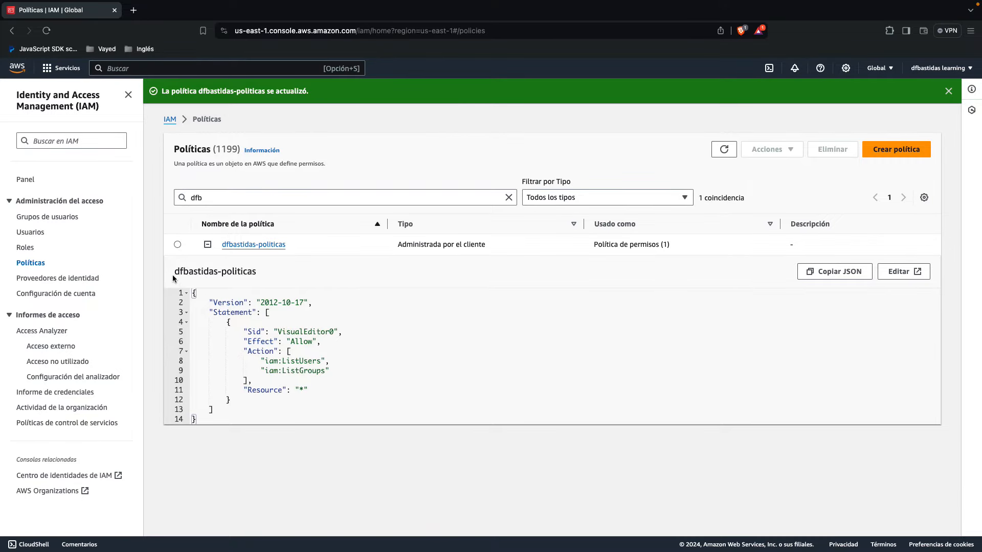
pyautogui.doubleClick(298, 342)
pyautogui.doubleClick(292, 360)
pyautogui.doubleClick(293, 371)
pyautogui.doubleClick(273, 370)
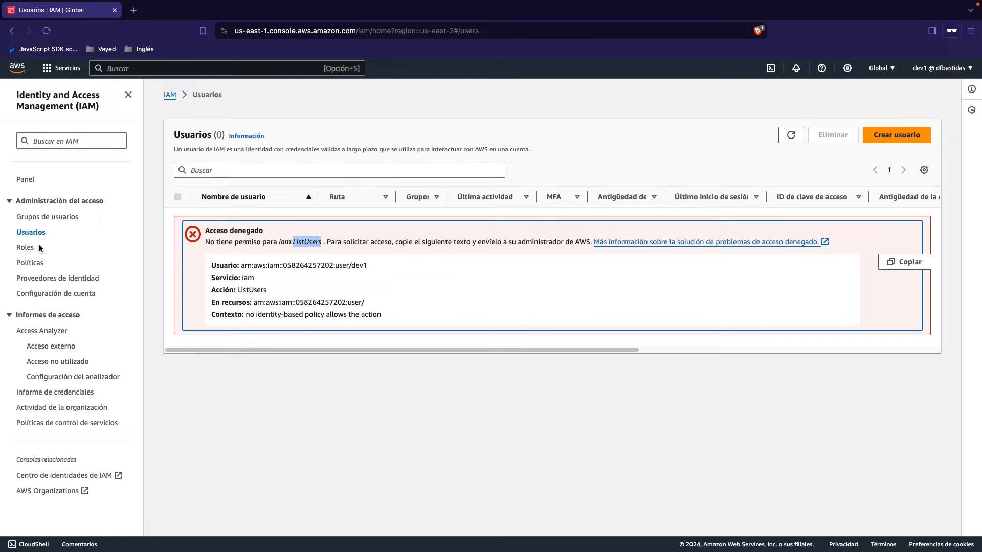
# In dev1's session, reload the IAM users page and examine which user details can be listed
pyautogui.click(31, 249)
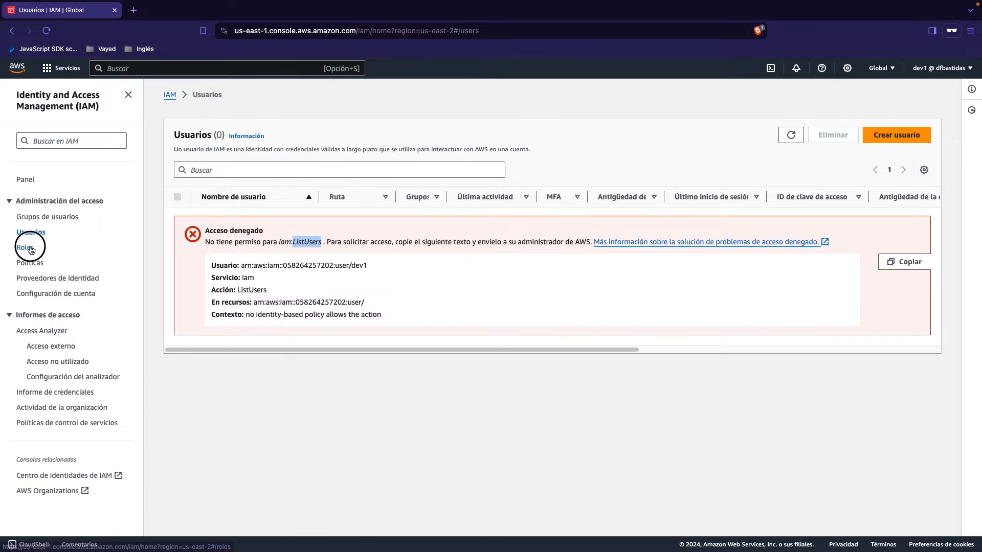
pyautogui.click(31, 236)
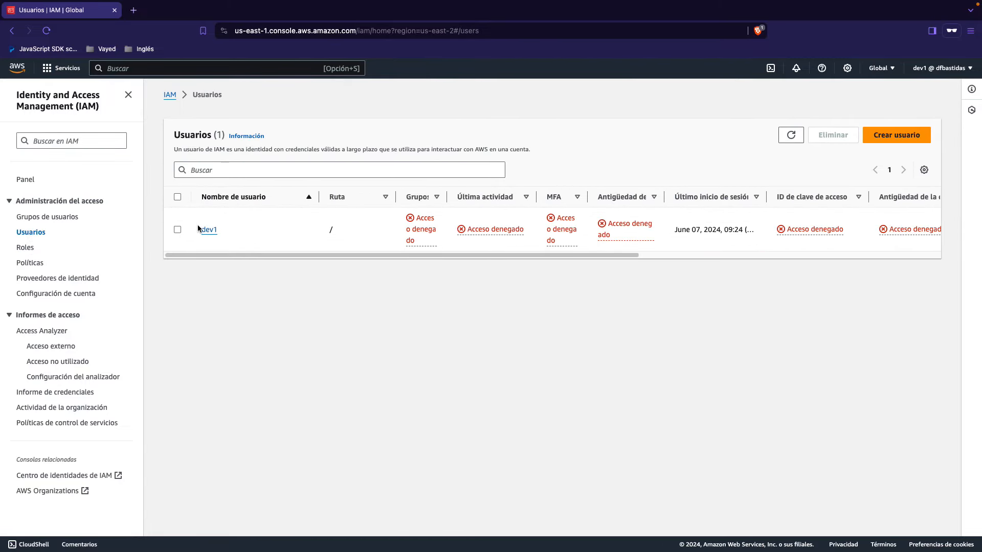
pyautogui.moveTo(199, 228); pyautogui.dragTo(269, 231)
pyautogui.moveTo(402, 214); pyautogui.dragTo(922, 241)
pyautogui.click(410, 305)
pyautogui.moveTo(200, 224); pyautogui.dragTo(372, 232)
pyautogui.click(65, 221)
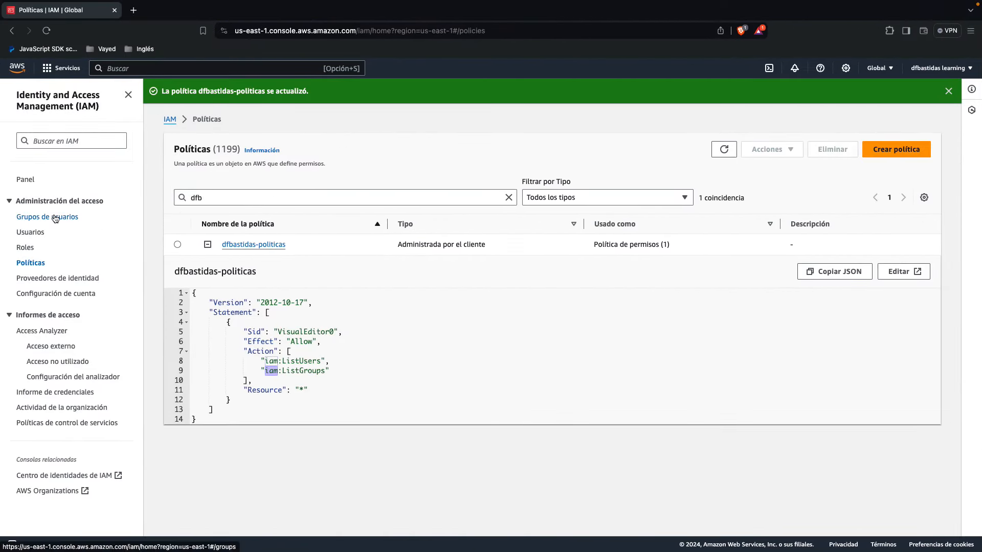
# In the main account, check the user groups list and start creating a new group named desarrolladores
pyautogui.click(55, 219)
pyautogui.click(246, 160)
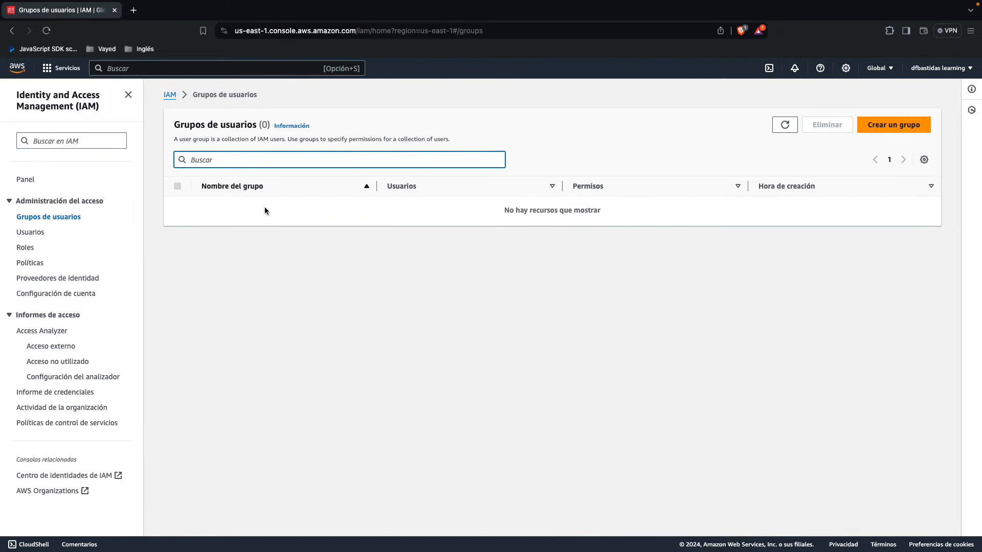
pyautogui.moveTo(264, 210); pyautogui.dragTo(680, 208)
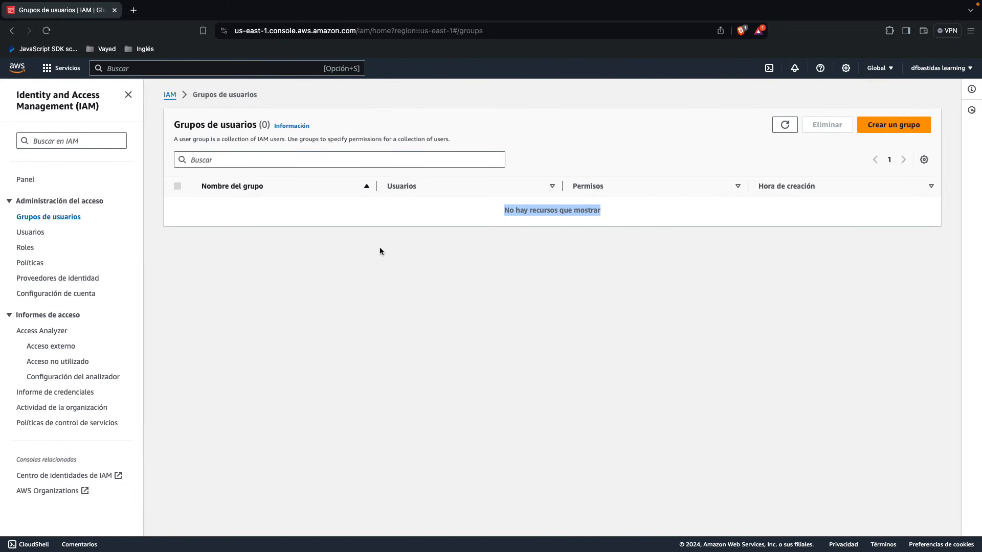
pyautogui.click(882, 128)
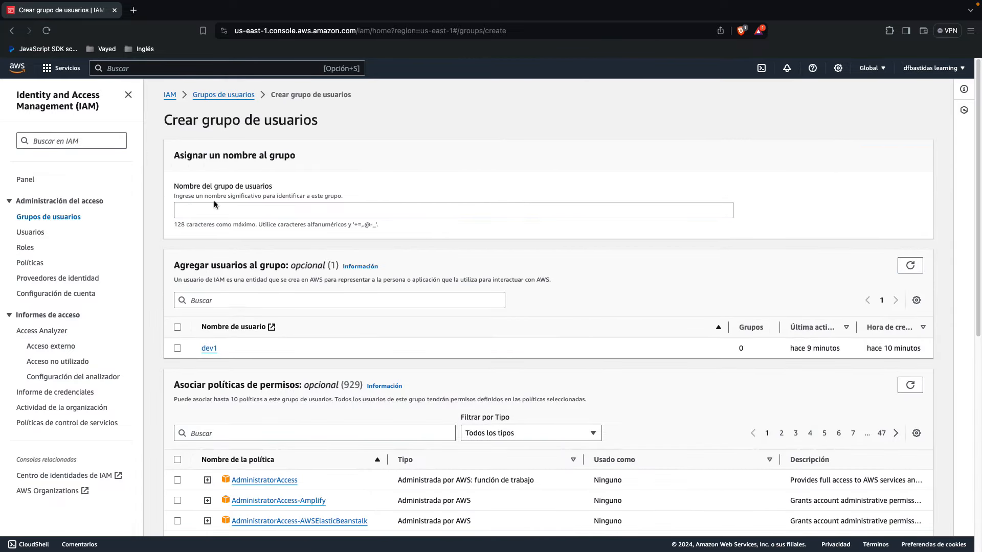
pyautogui.click(219, 209)
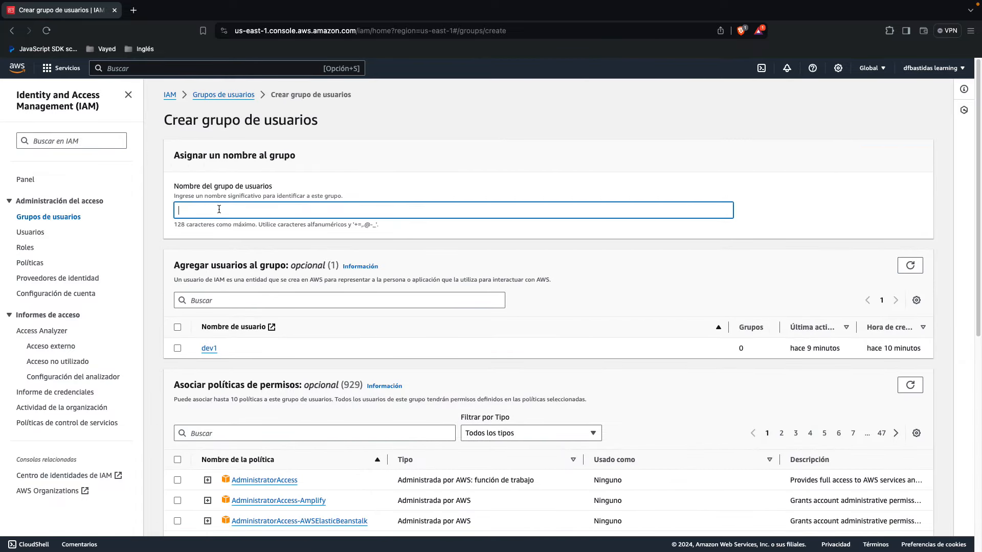
pyautogui.write('desaro')
pyautogui.write('olladores')
# Select user dev1 as a member of the new desarrolladores group
pyautogui.scroll(-1, 167, 259)
pyautogui.scroll(-3, 168, 258)
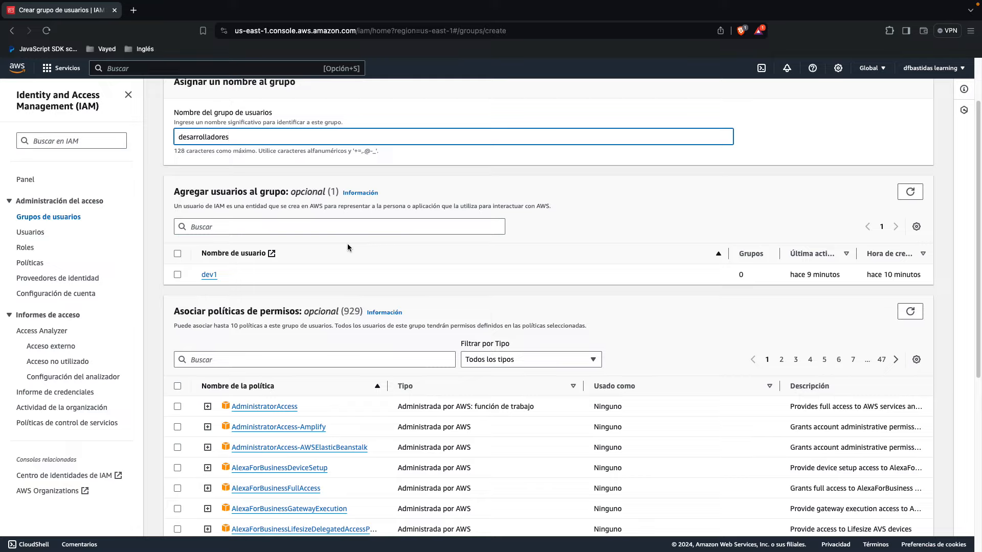
pyautogui.click(178, 276)
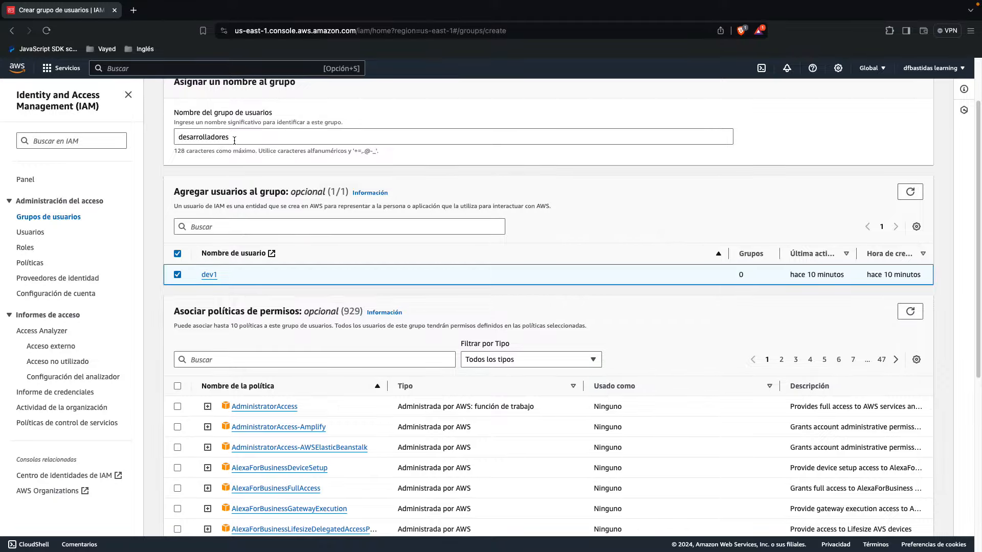
pyautogui.scroll(1, 235, 140)
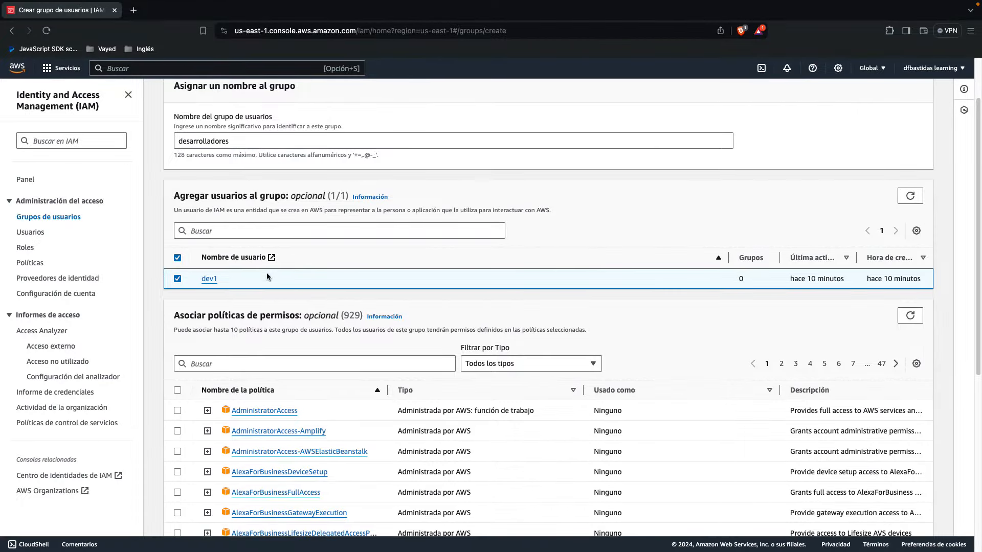
pyautogui.scroll(-1, 248, 342)
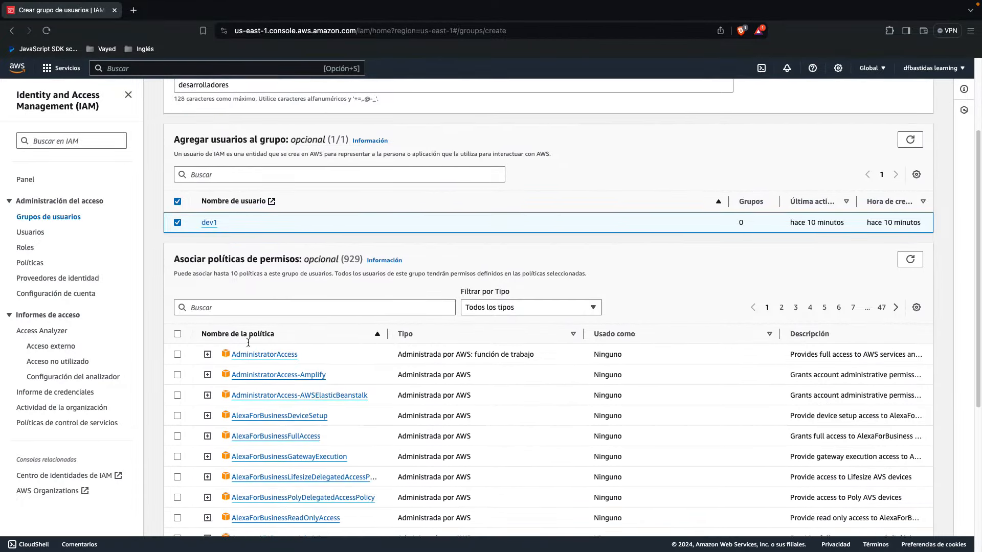
# Attach the custom customer-managed policy, found by the start of its name, to the desarrolladores group and create the group
pyautogui.scroll(-3, 248, 343)
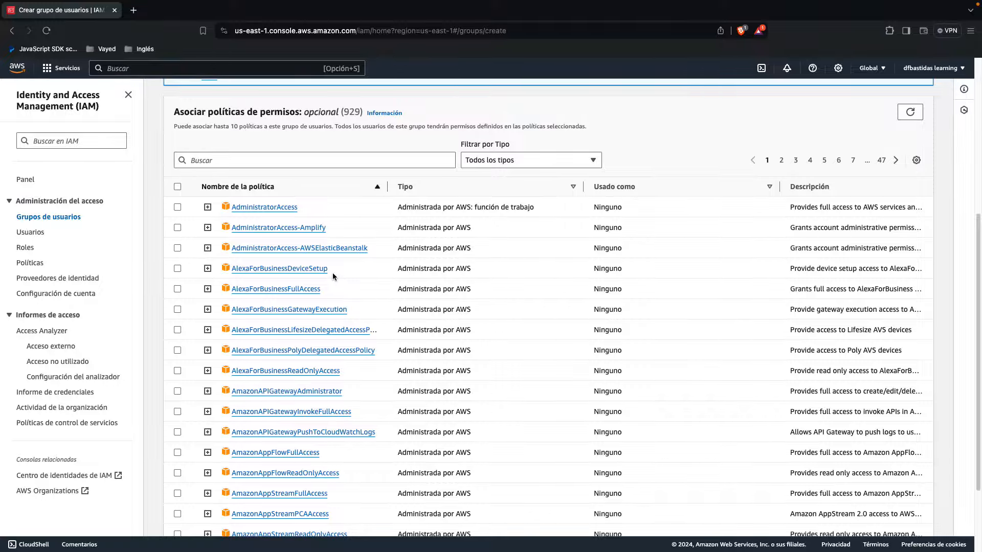
pyautogui.scroll(2, 287, 303)
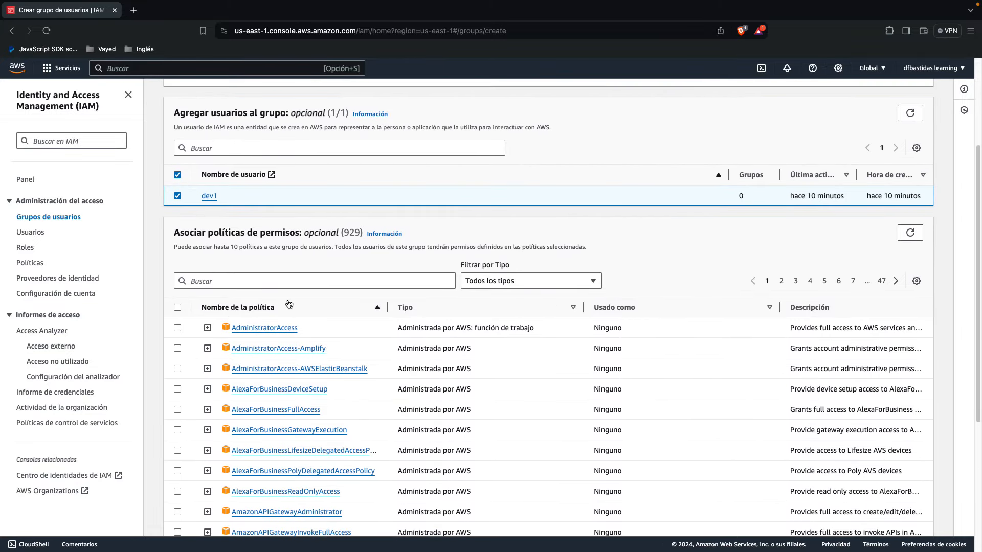
pyautogui.click(264, 285)
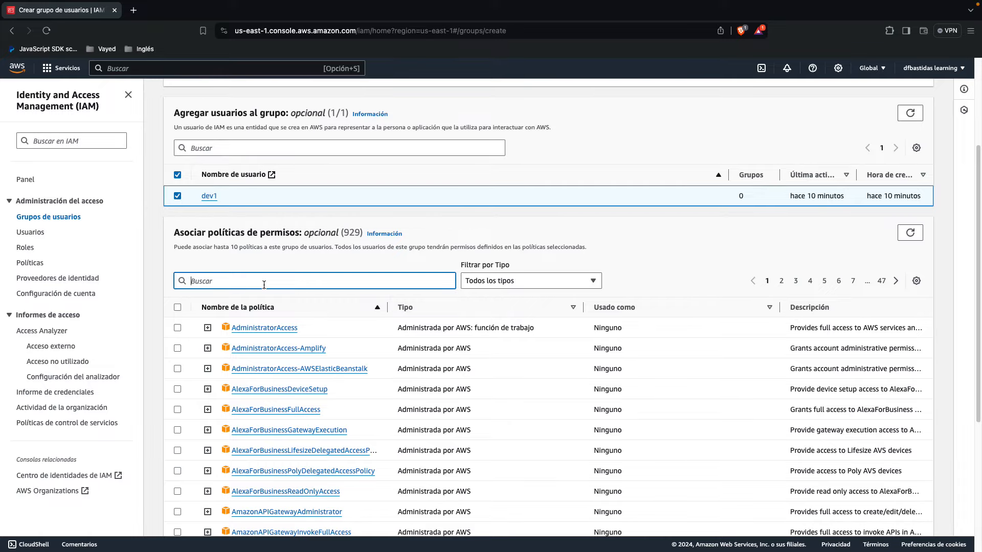
pyautogui.write('dfb')
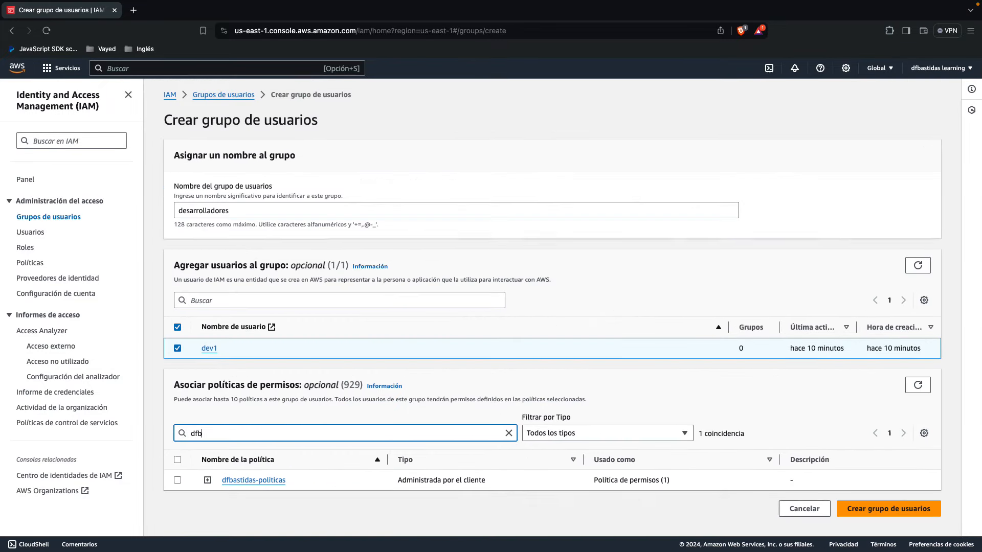
pyautogui.click(178, 480)
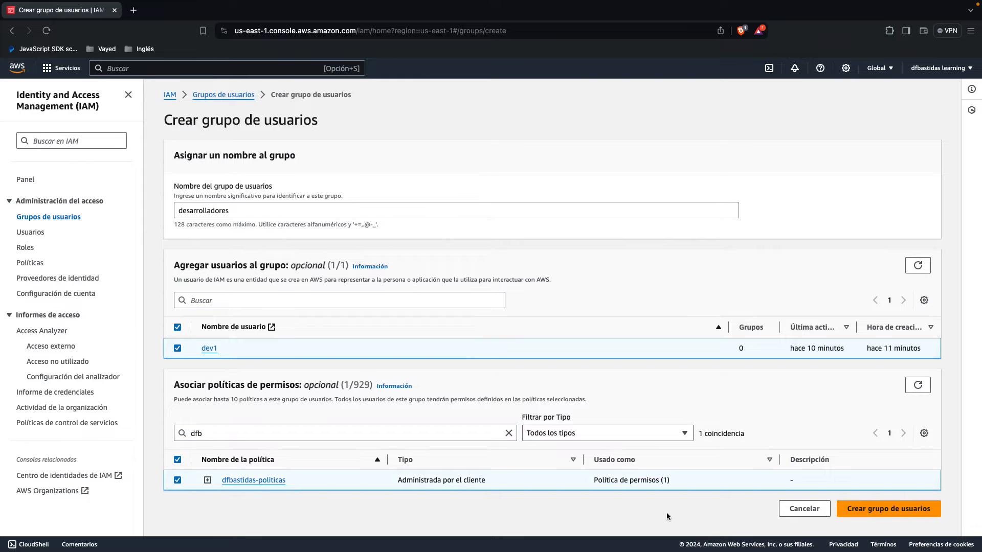
pyautogui.click(874, 514)
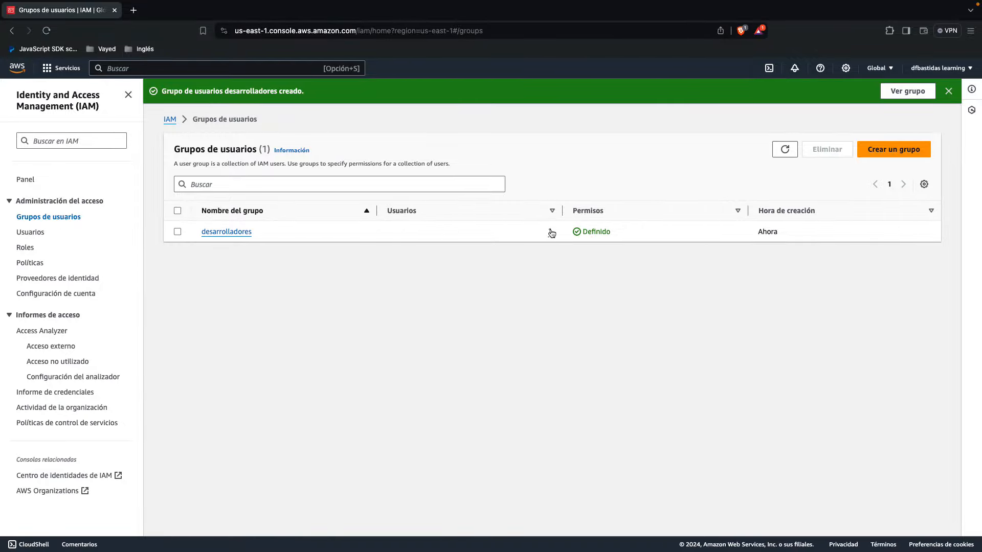
# Open the desarrolladores group and check which users belong to it
pyautogui.click(246, 232)
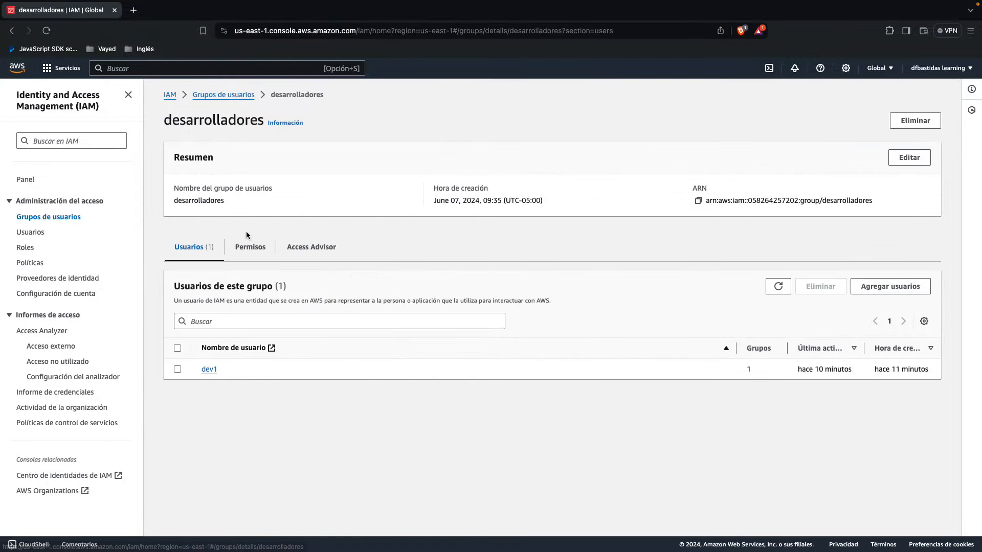
pyautogui.moveTo(219, 369); pyautogui.dragTo(202, 369)
pyautogui.click(213, 401)
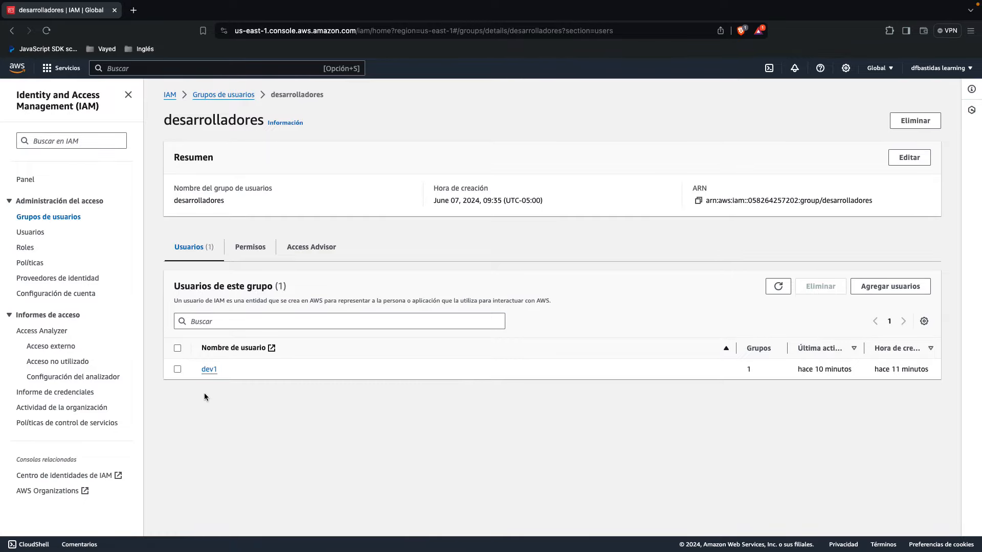
# Remove the custom policy from user dev1's permissions, including the membership in desarrolladores that grants it
pyautogui.click(38, 233)
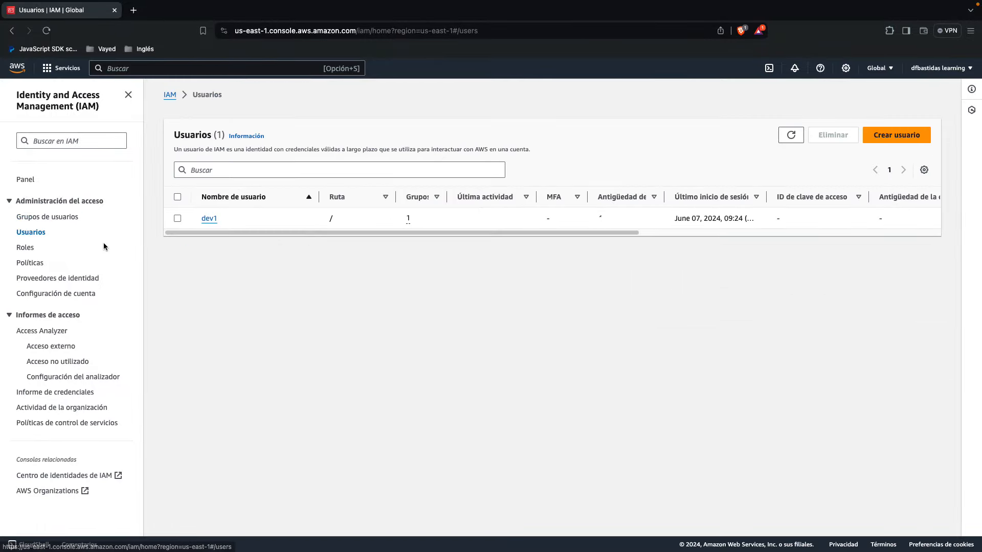
pyautogui.click(209, 218)
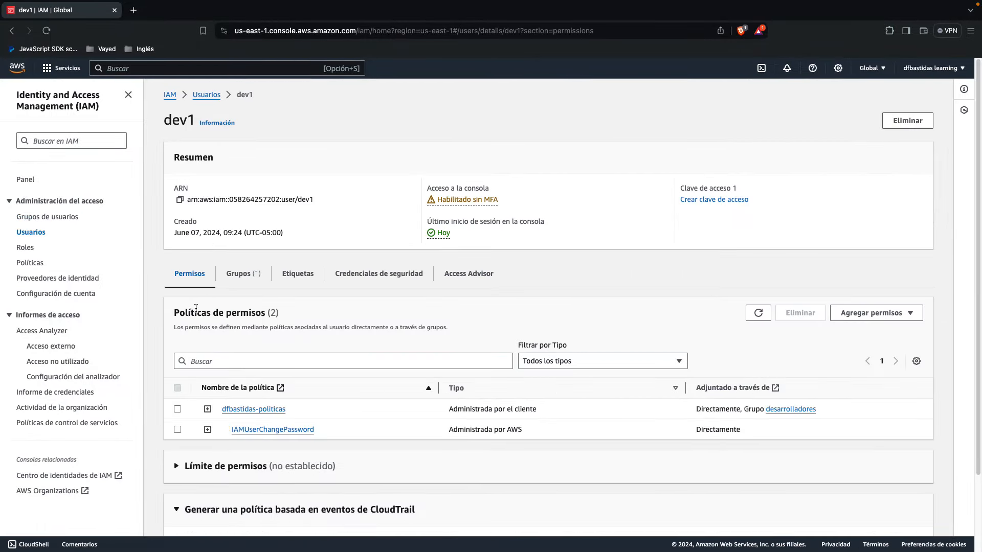
pyautogui.scroll(-3, 194, 327)
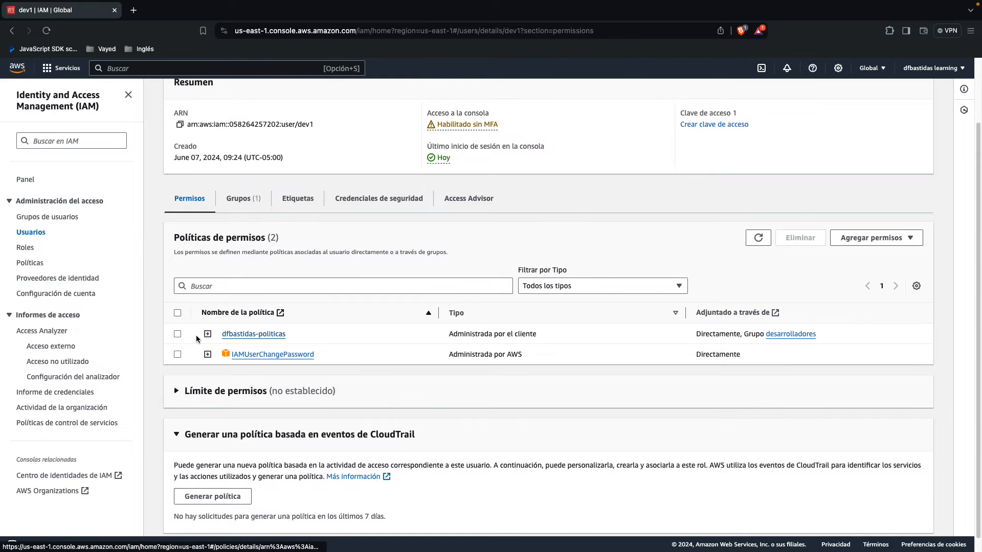
pyautogui.click(178, 334)
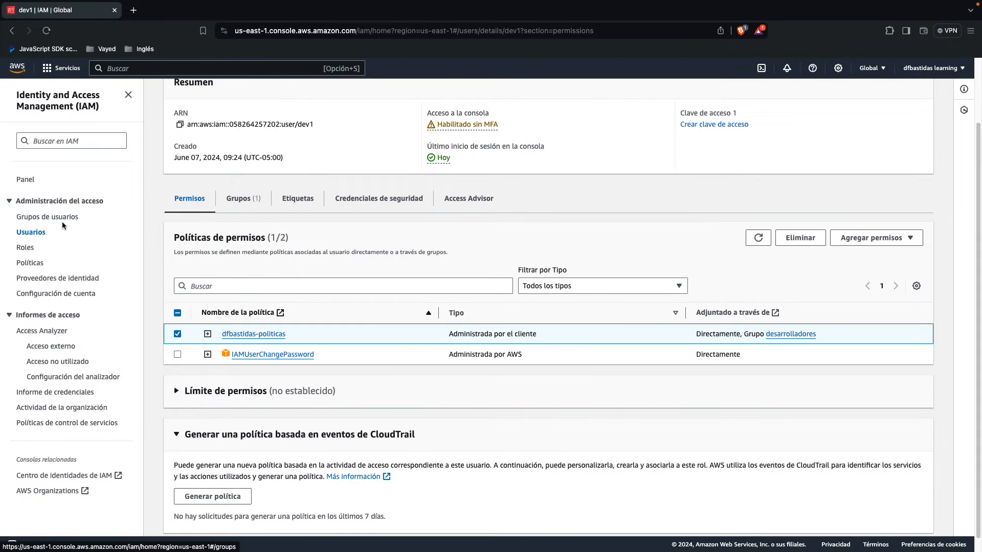
pyautogui.click(794, 245)
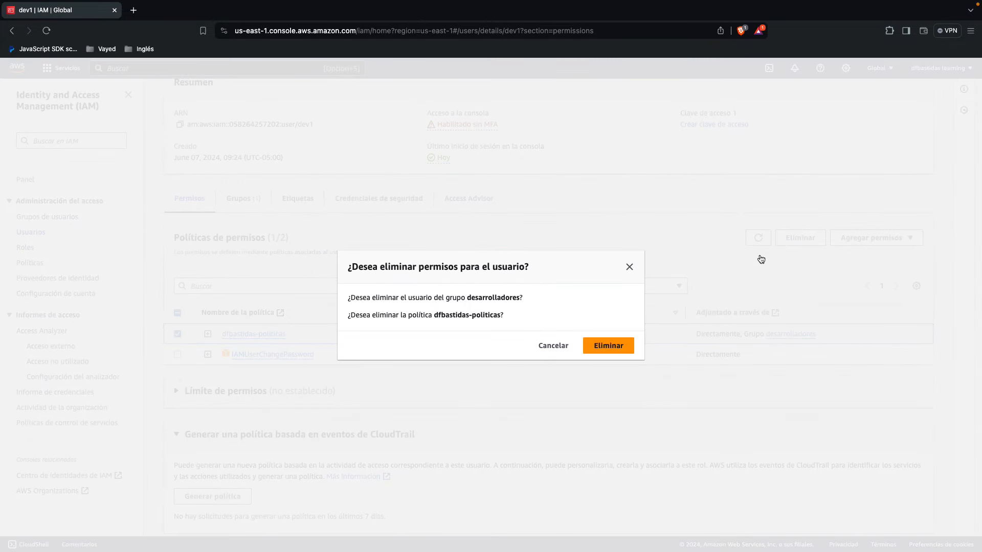
pyautogui.click(607, 347)
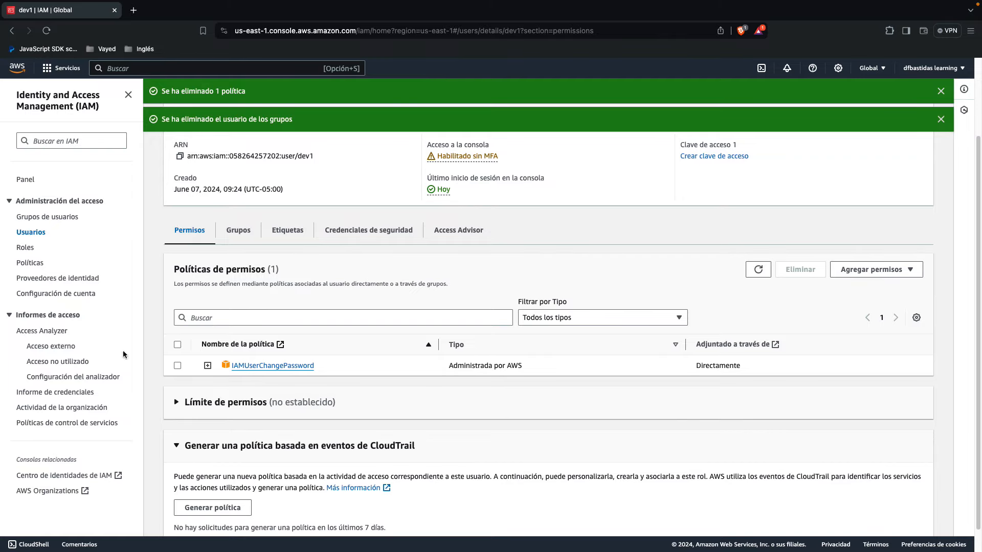
# Check the desarrolladores group's members and the permission policy attached to it
pyautogui.click(53, 221)
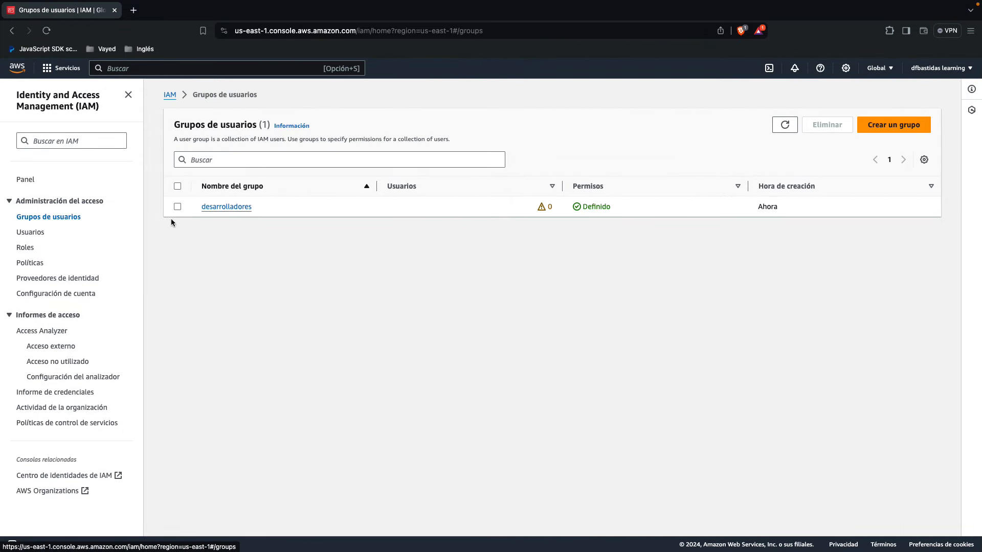
pyautogui.click(219, 207)
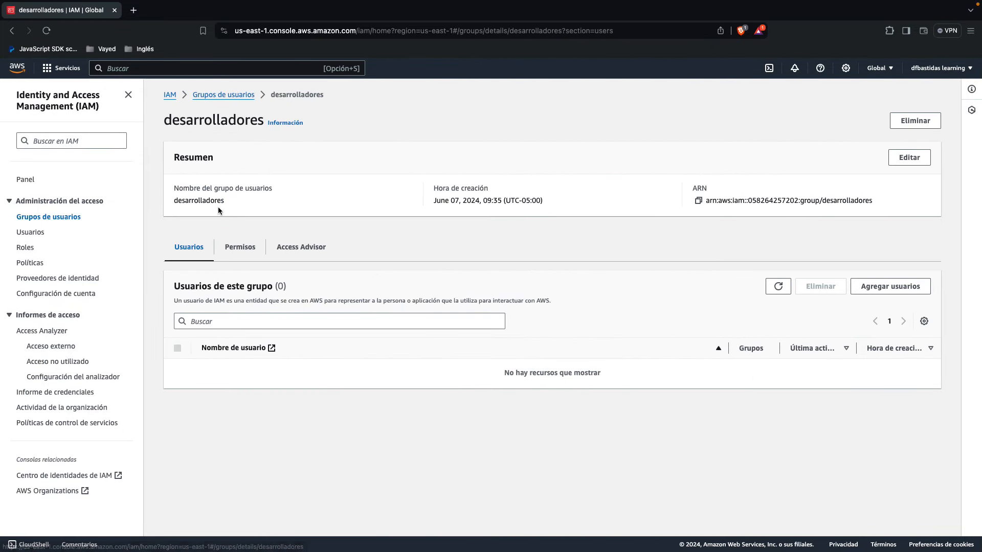
pyautogui.click(230, 248)
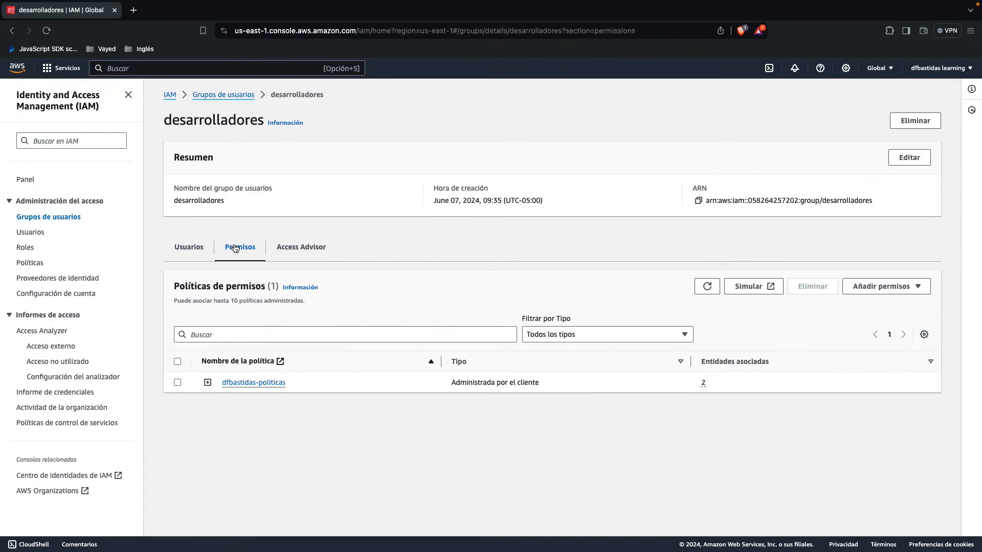
pyautogui.moveTo(221, 382); pyautogui.dragTo(287, 385)
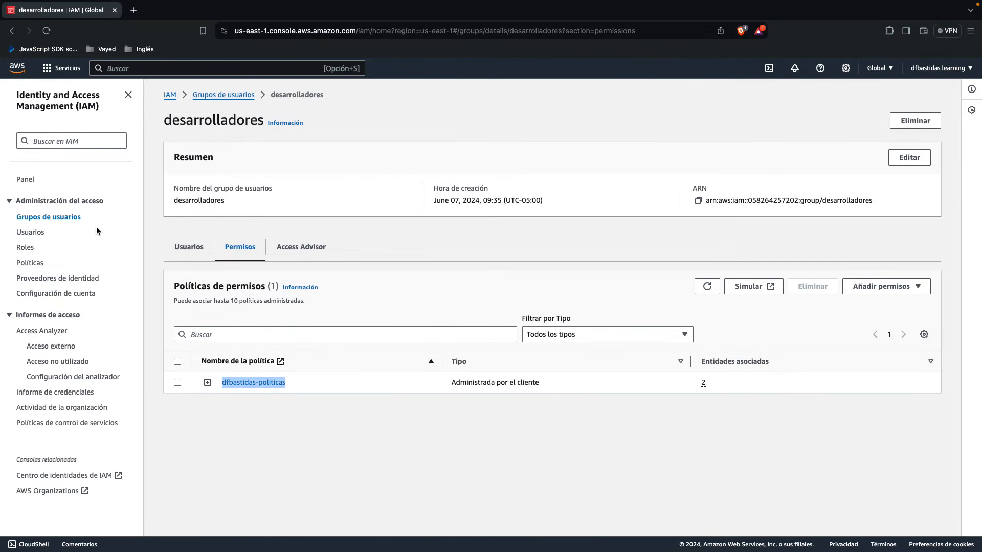
# Add user dev1 to the desarrolladores group again
pyautogui.click(199, 249)
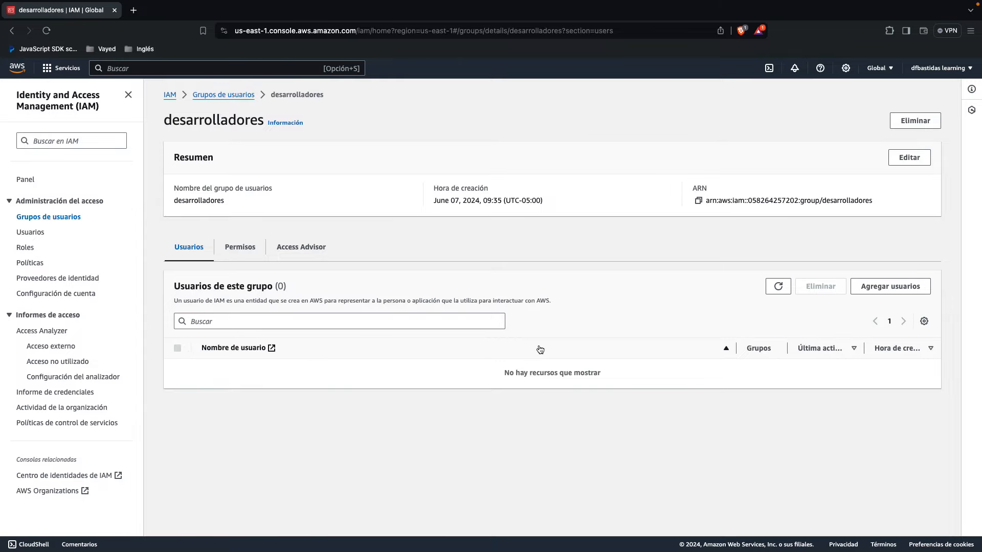
pyautogui.click(891, 295)
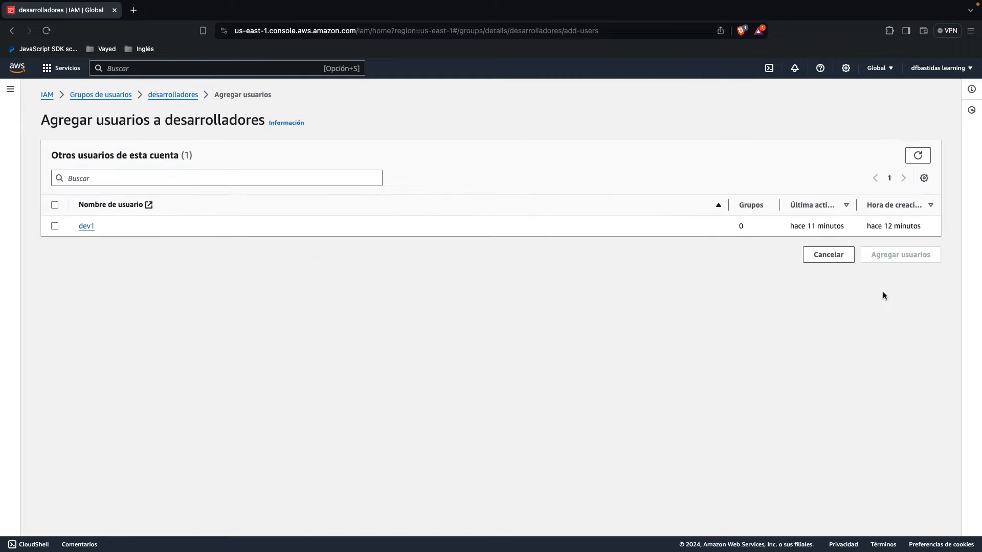
pyautogui.click(54, 227)
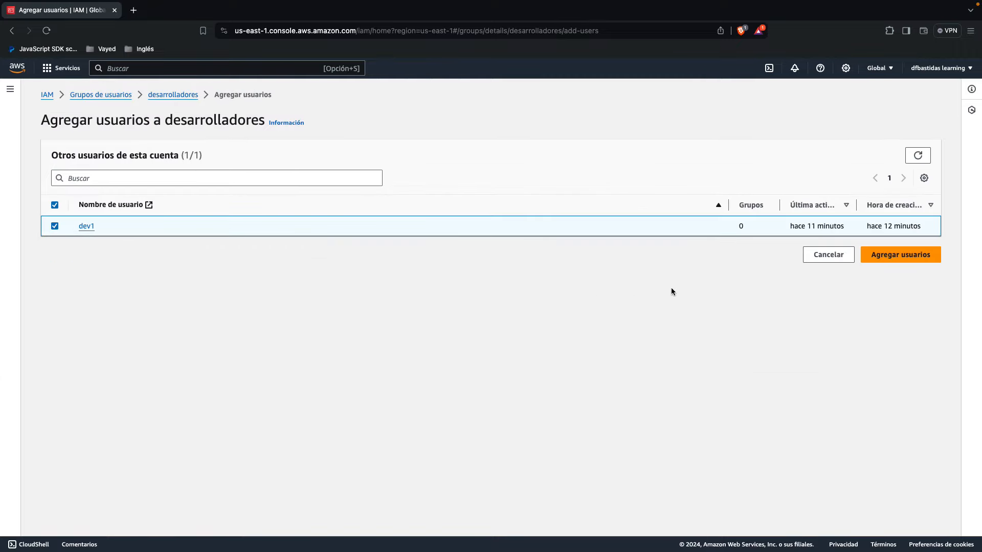
pyautogui.click(900, 254)
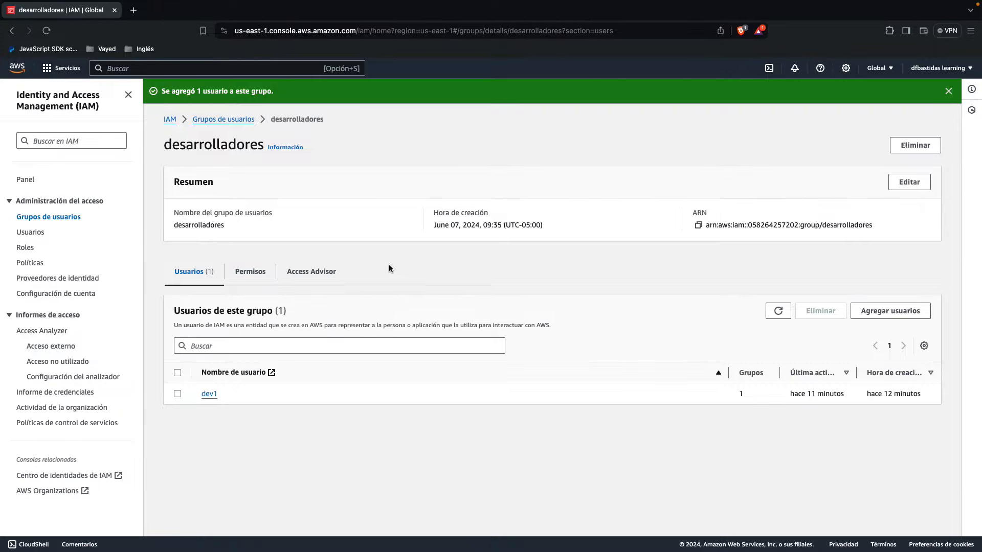
# Review the account's users list and the membership of the desarrolladores group
pyautogui.click(42, 233)
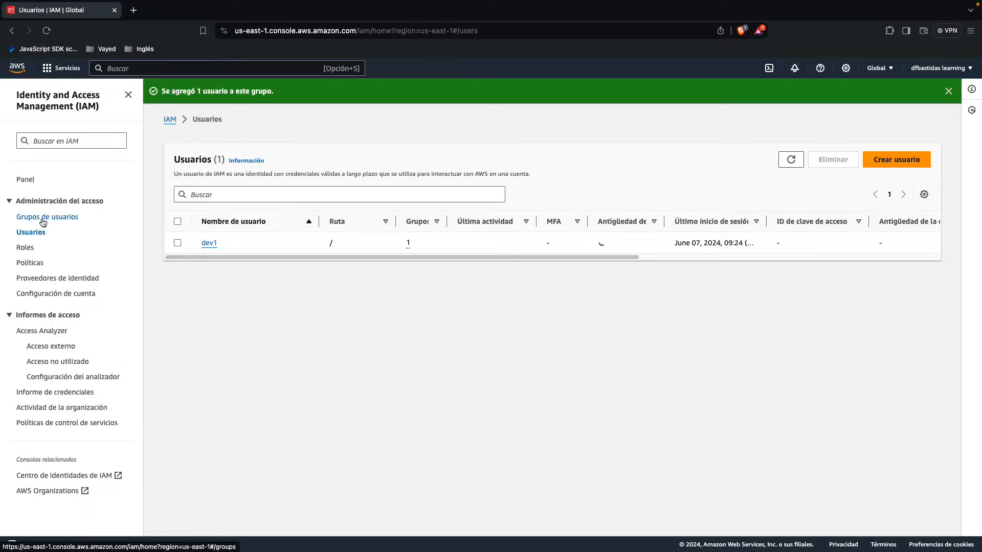
pyautogui.click(43, 217)
pyautogui.click(228, 213)
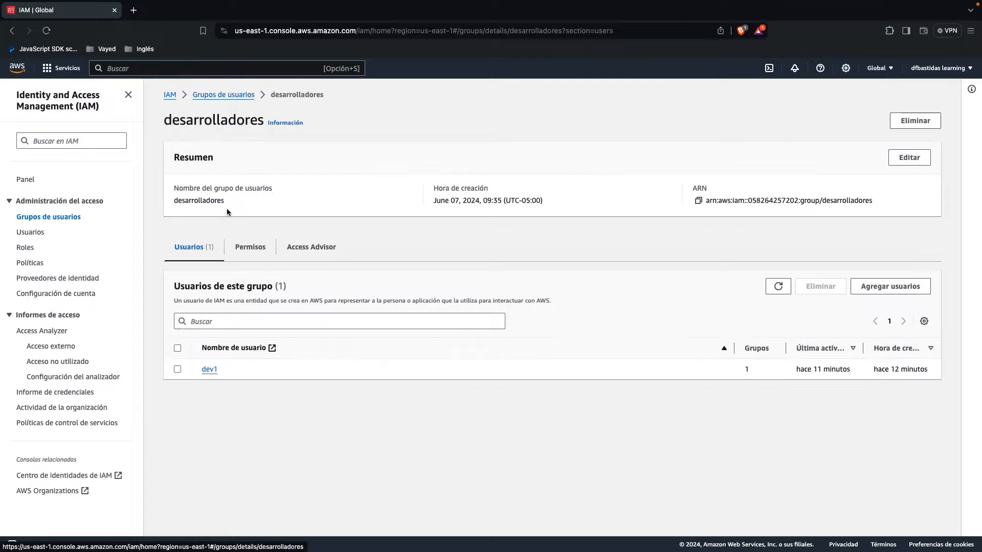
# Switch to dev1's session and check what the IAM users and user groups pages allow dev1 to see
pyautogui.hotkey('ctrl', 'Right')
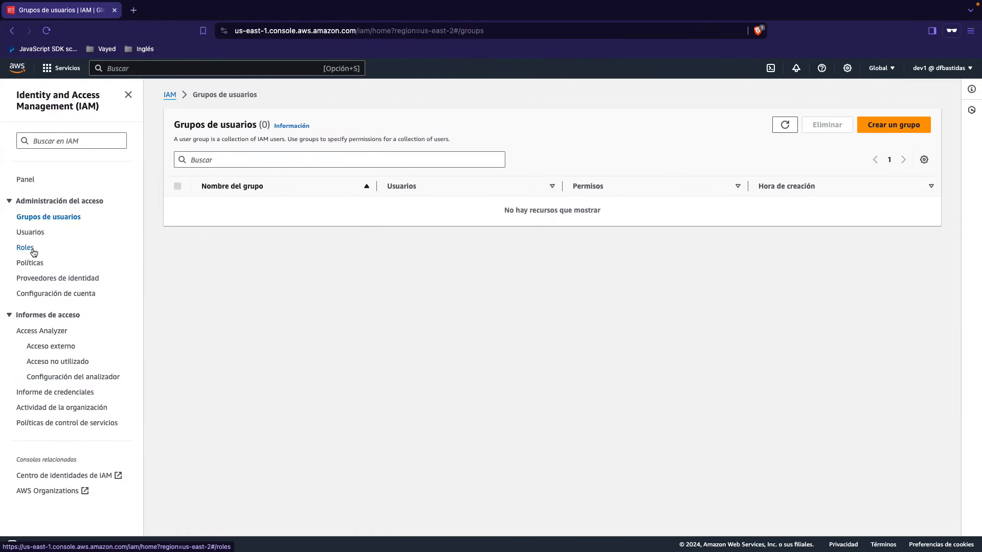
pyautogui.click(30, 247)
pyautogui.click(31, 233)
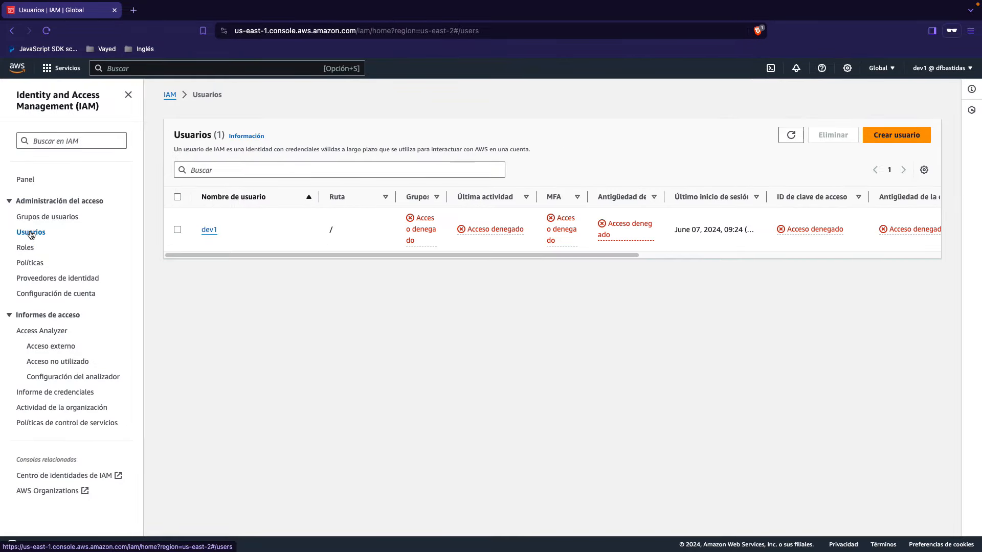
pyautogui.click(56, 219)
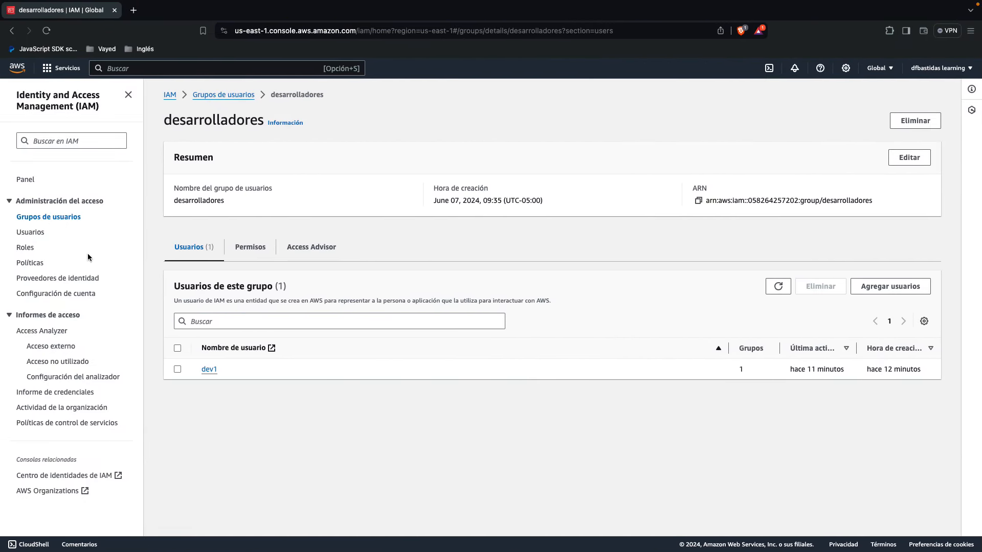
# In the main account, attach the AdministratorAccess policy to the desarrolladores group
pyautogui.click(62, 220)
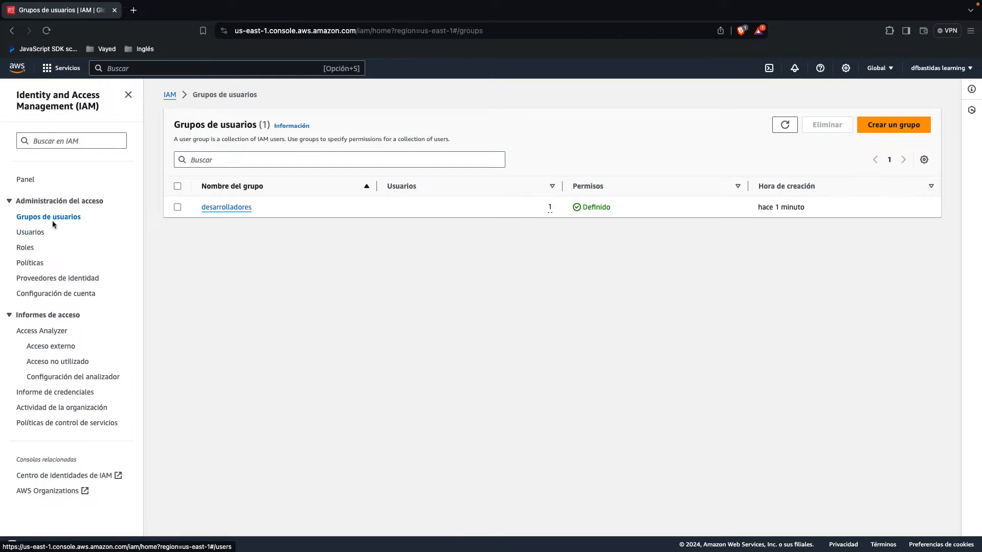
pyautogui.click(216, 208)
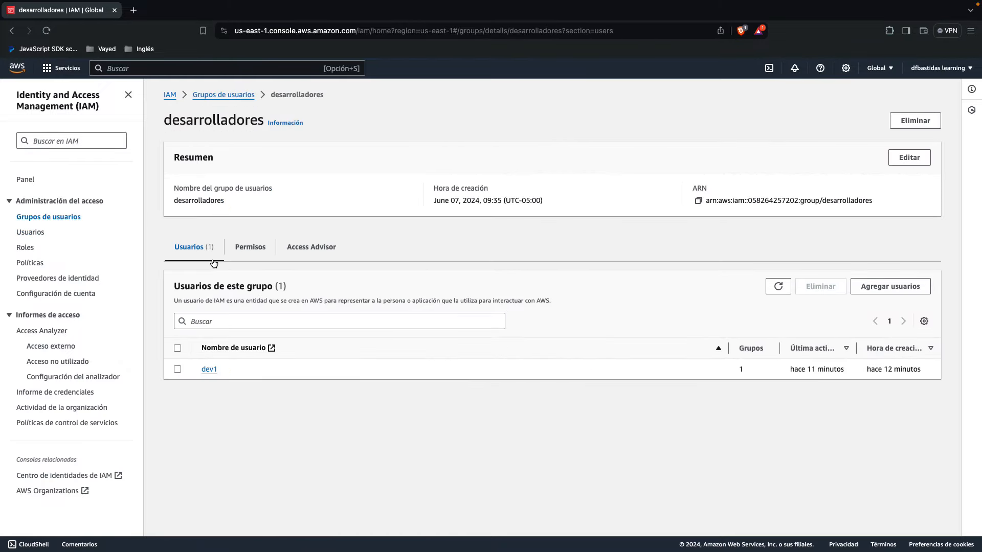
pyautogui.click(249, 253)
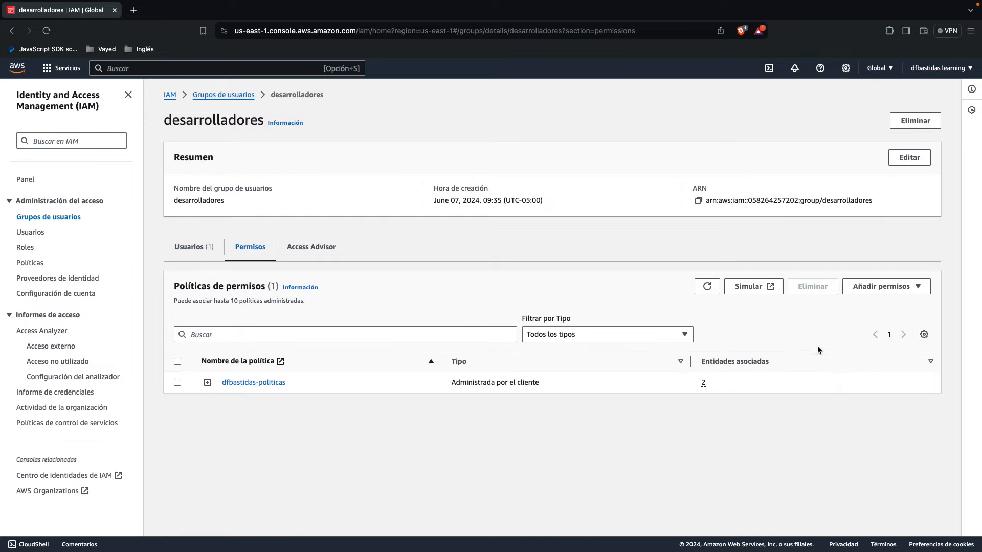
pyautogui.click(880, 287)
pyautogui.click(873, 305)
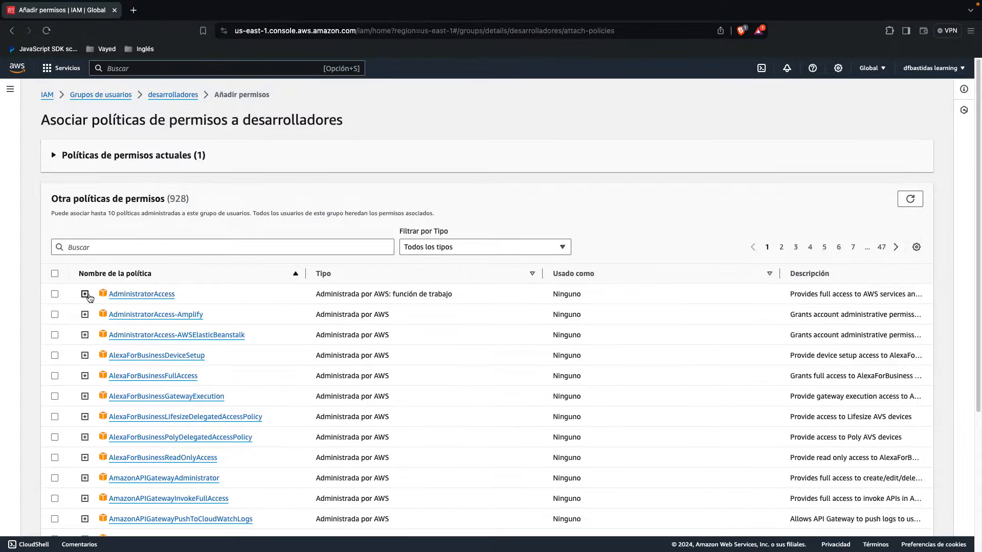
pyautogui.click(54, 295)
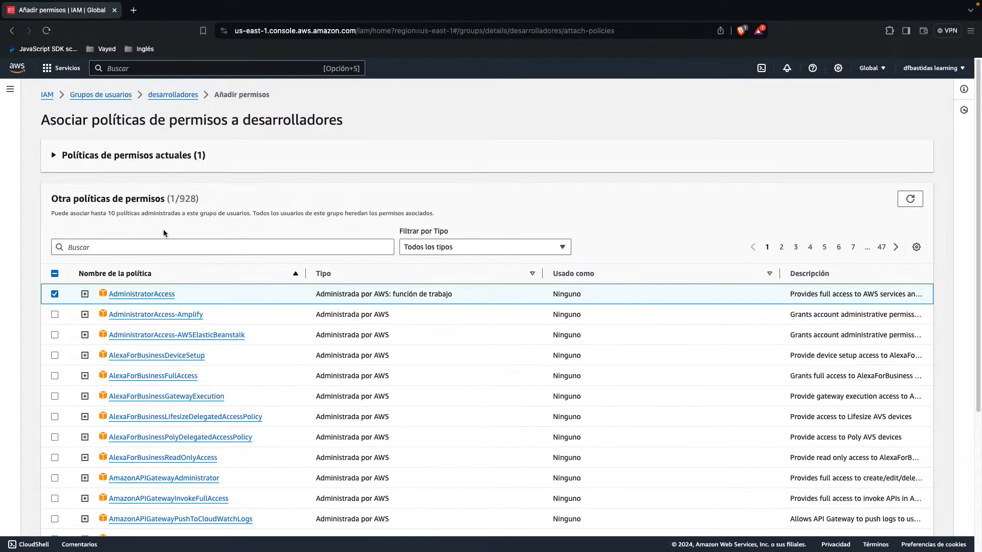
pyautogui.scroll(-4, 977, 401)
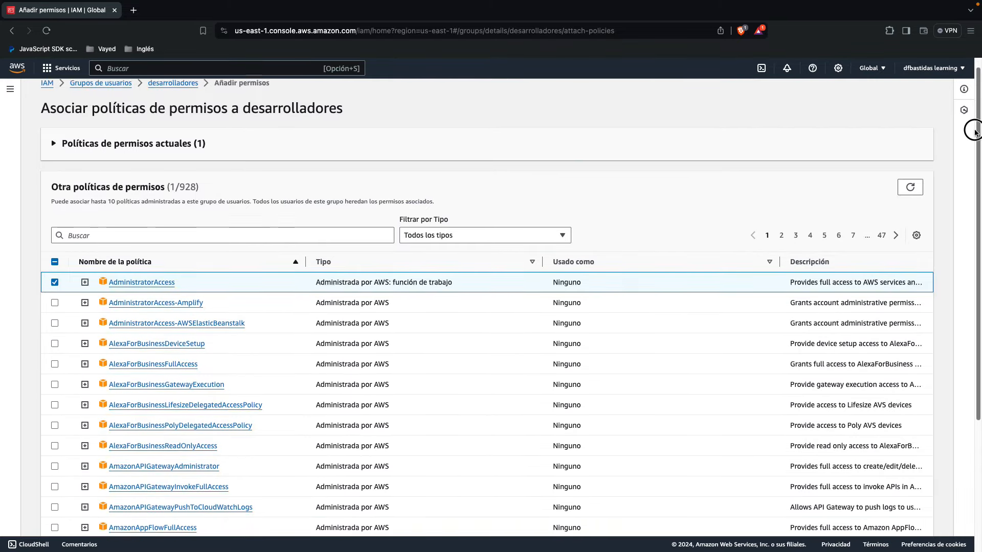
pyautogui.click(885, 515)
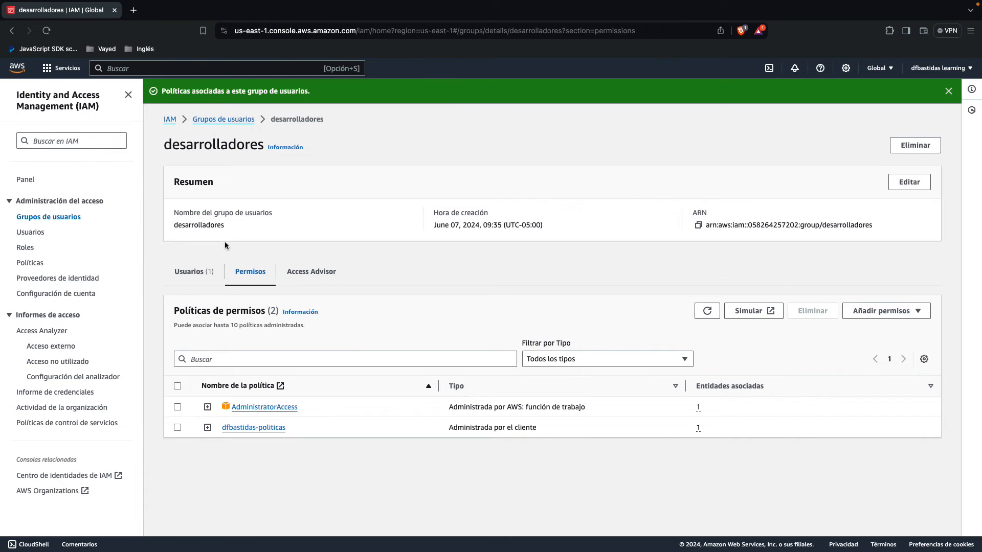
pyautogui.doubleClick(212, 226)
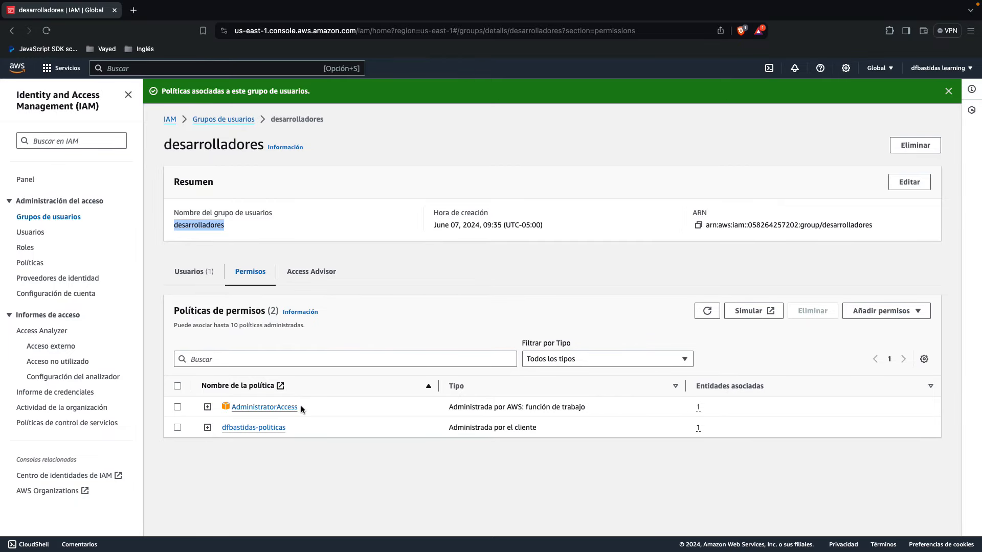
# Check the desarrolladores group's user list in the main account and look over the console home page in dev1's session
pyautogui.click(197, 274)
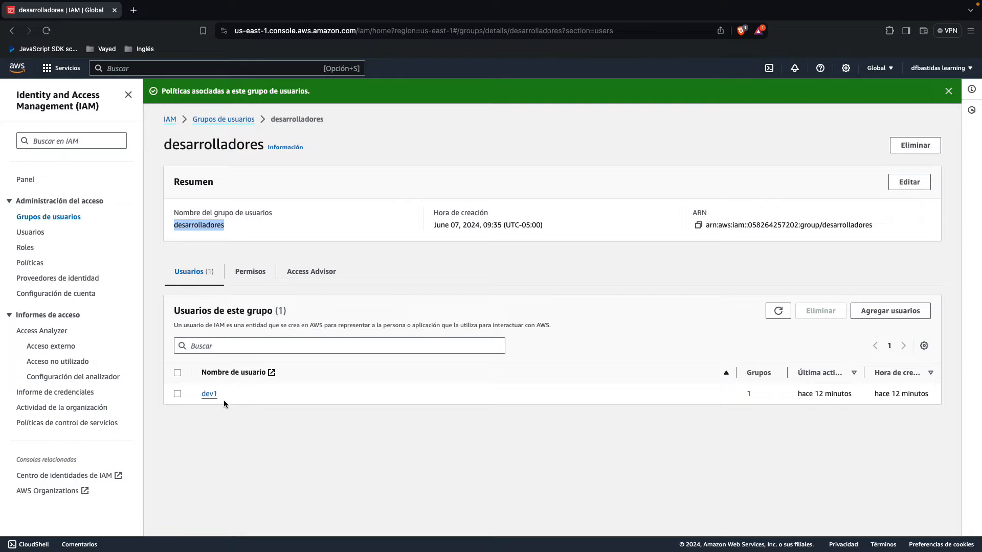
pyautogui.doubleClick(204, 394)
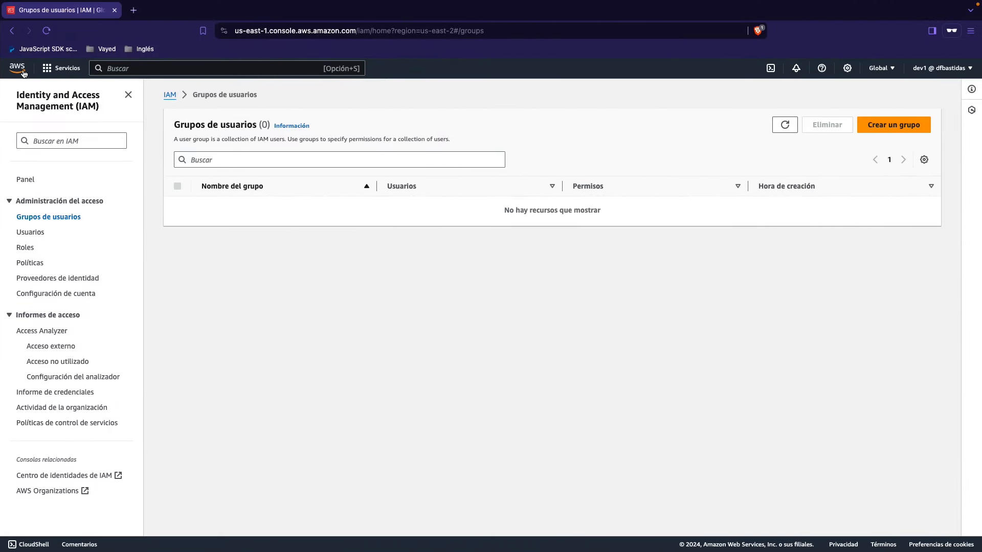
pyautogui.click(17, 68)
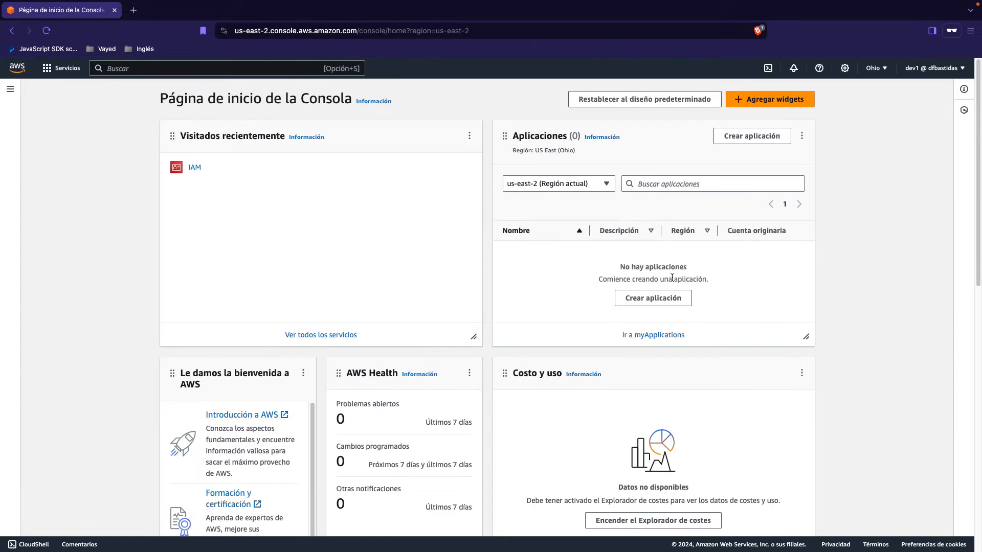
pyautogui.scroll(-15, 674, 278)
pyautogui.scroll(15, 671, 290)
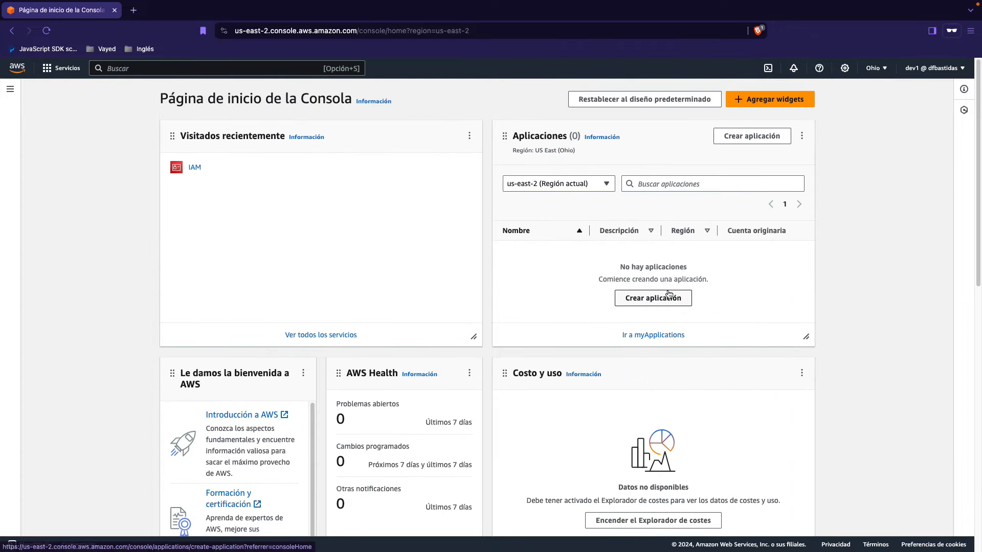
# Open IAM in dev1's session and check the account's user groups and users lists
pyautogui.click(195, 168)
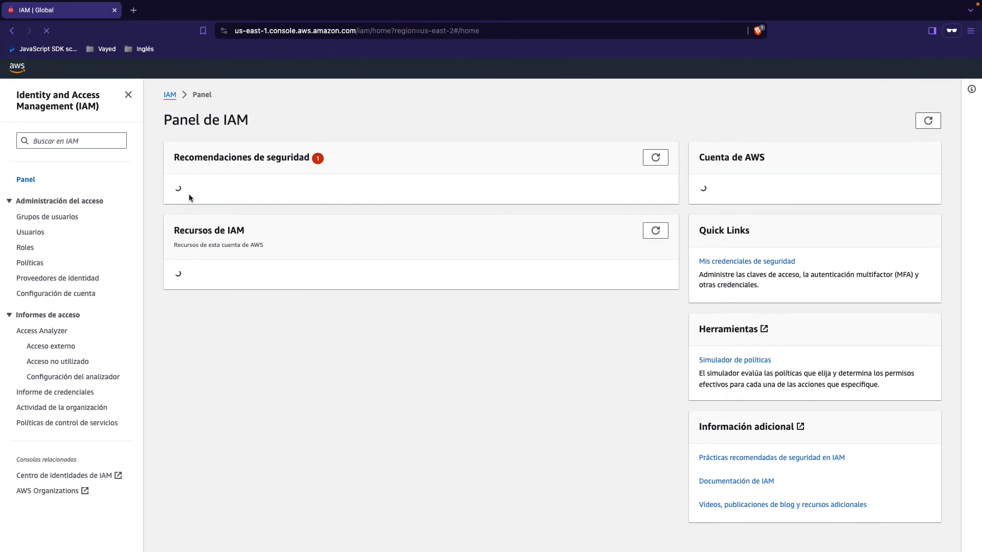
pyautogui.click(65, 218)
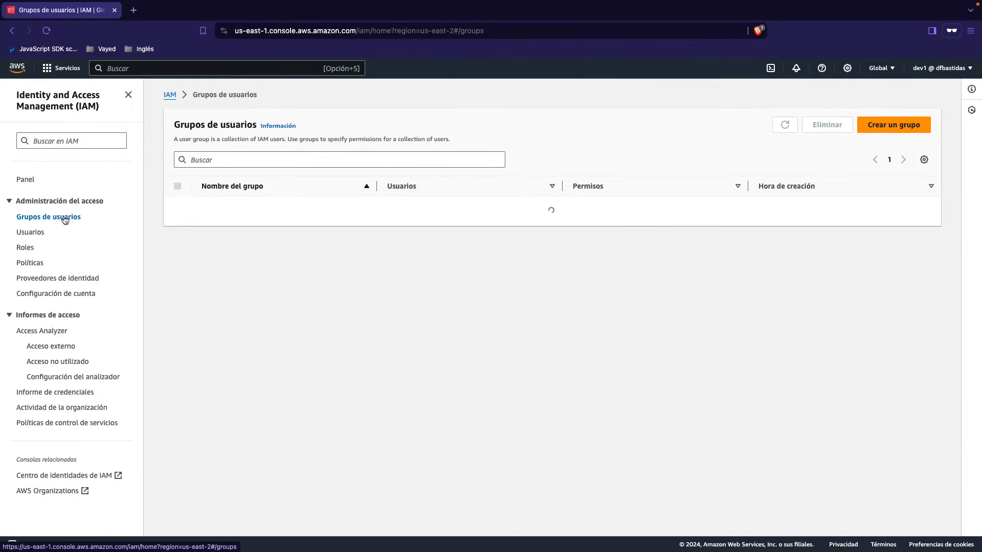
pyautogui.click(41, 234)
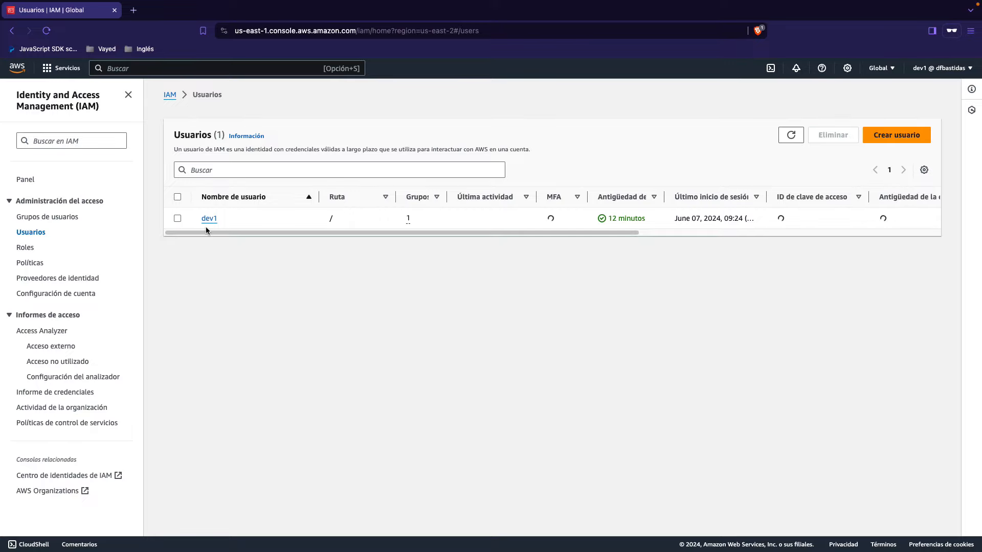